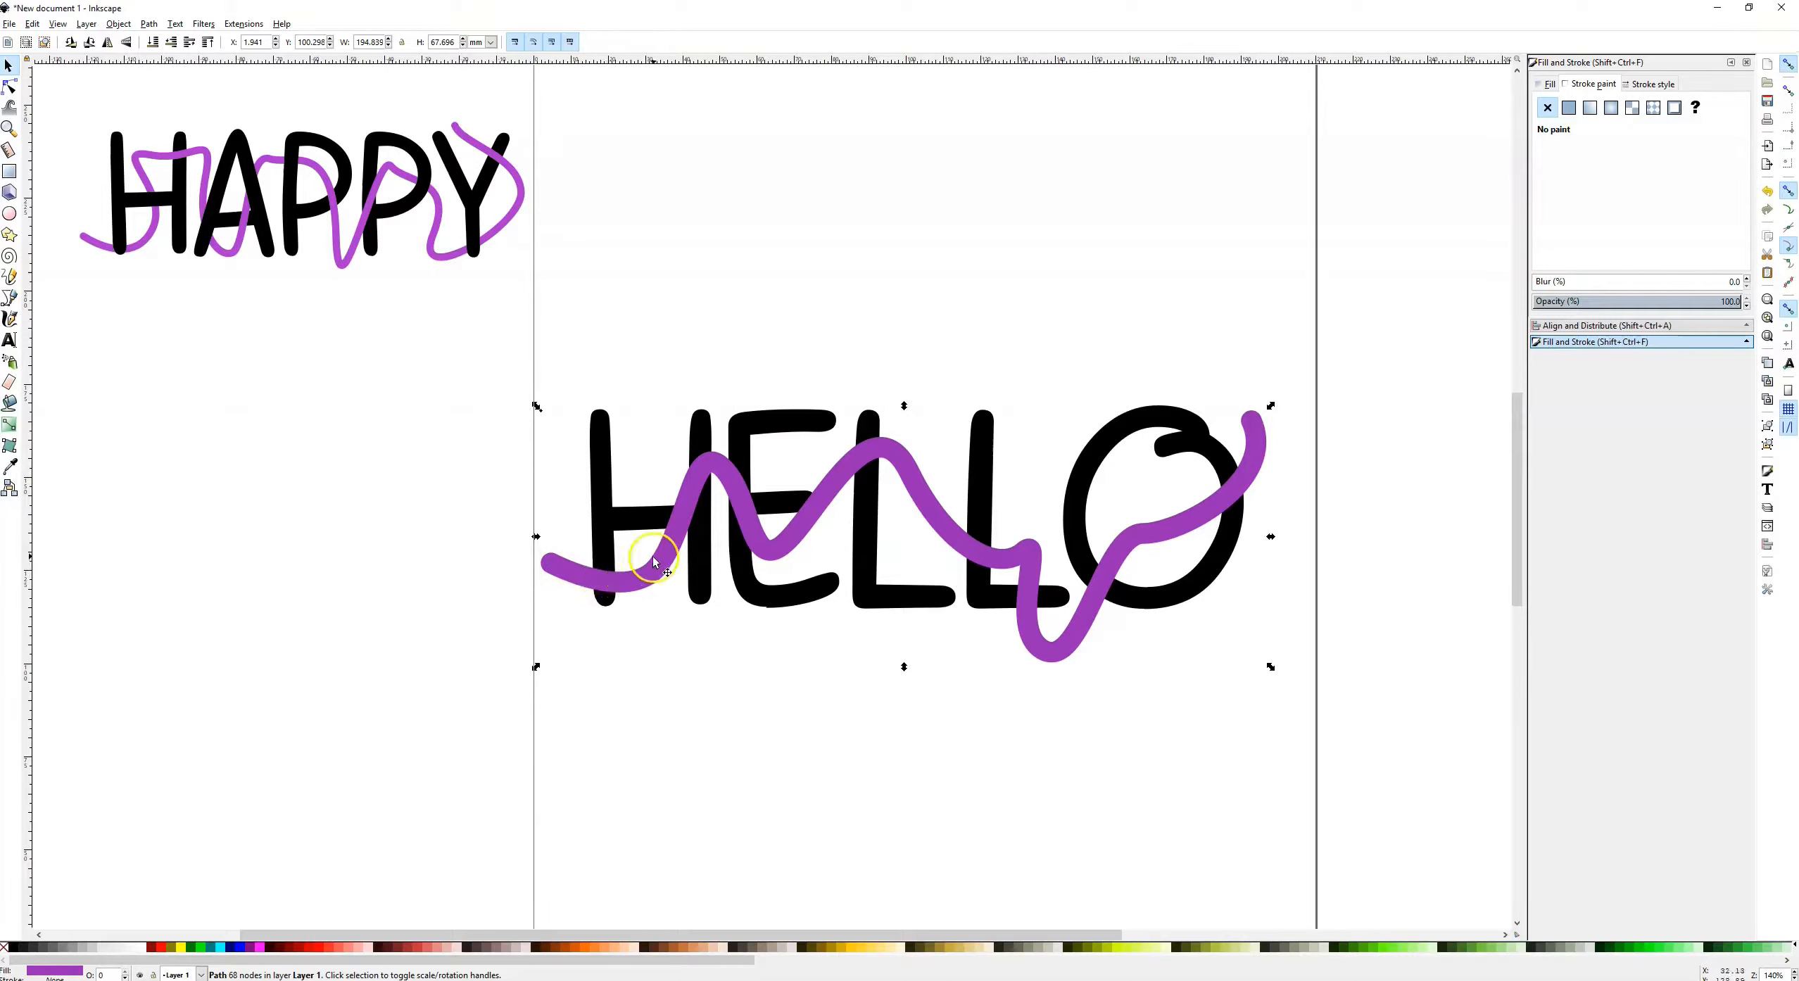
# Switch the canvas to outline display and undo the purple line's stroke-to-path conversion
pyautogui.click(57, 25)
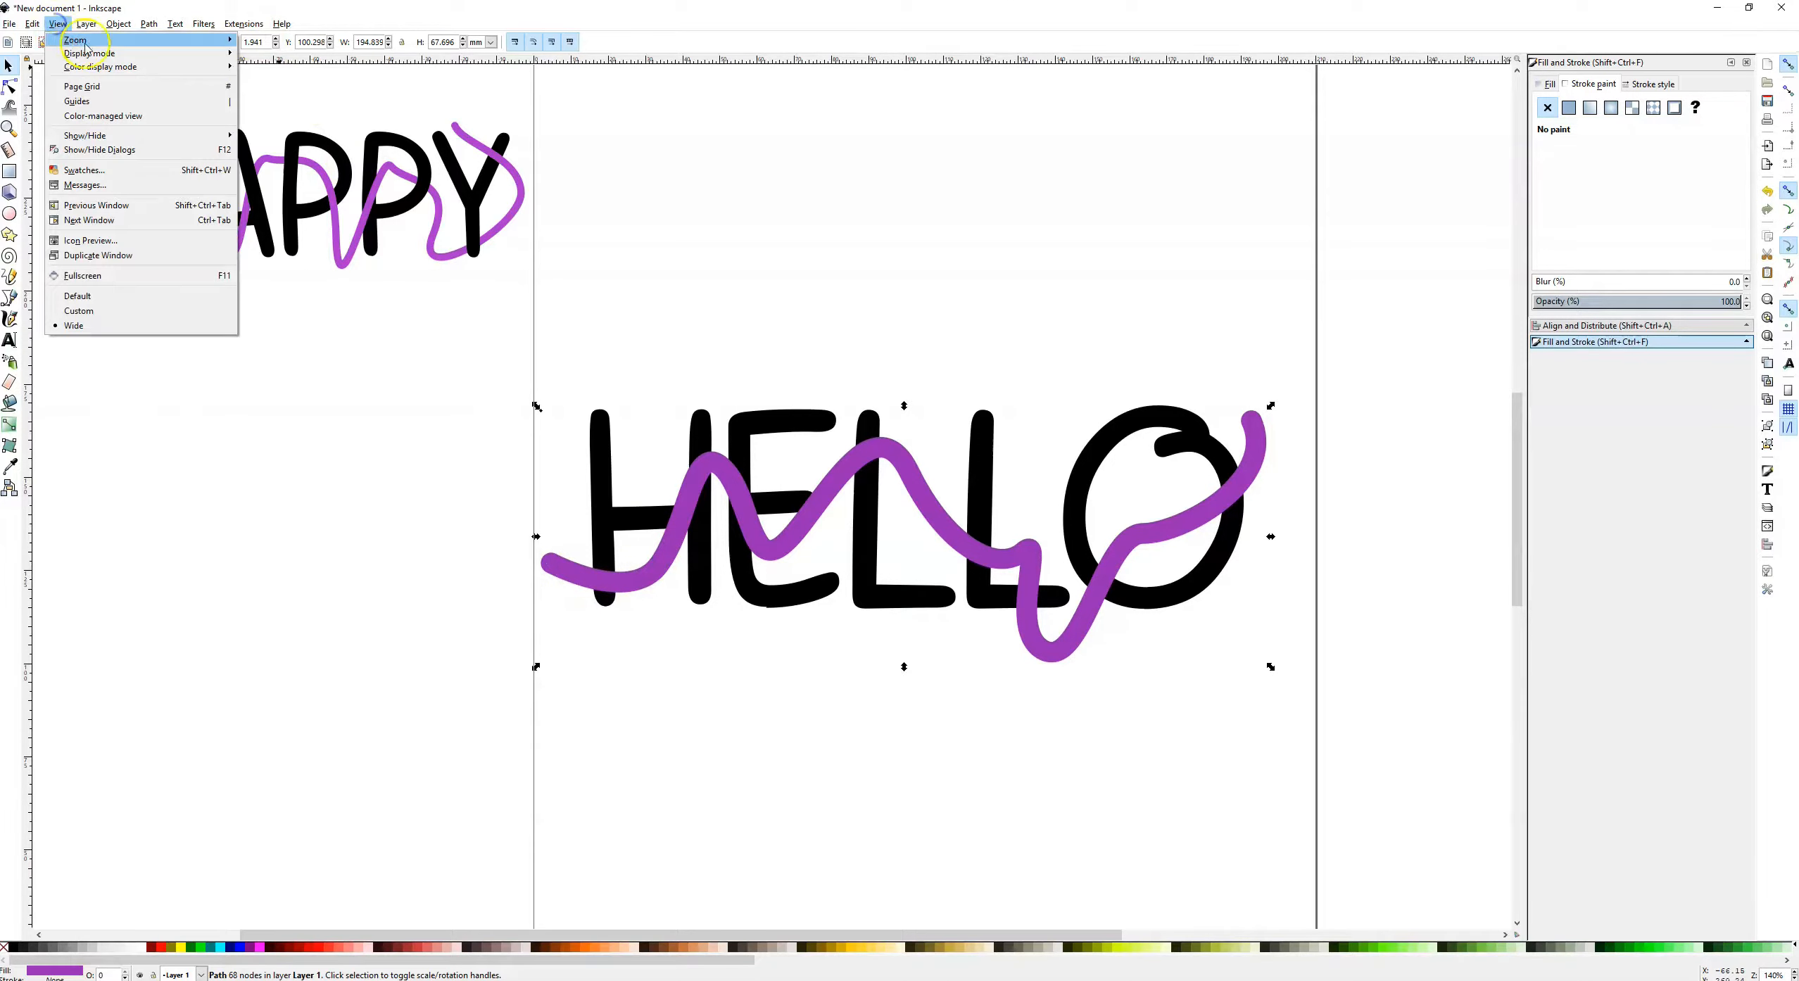
pyautogui.moveTo(140, 54)
pyautogui.click(269, 99)
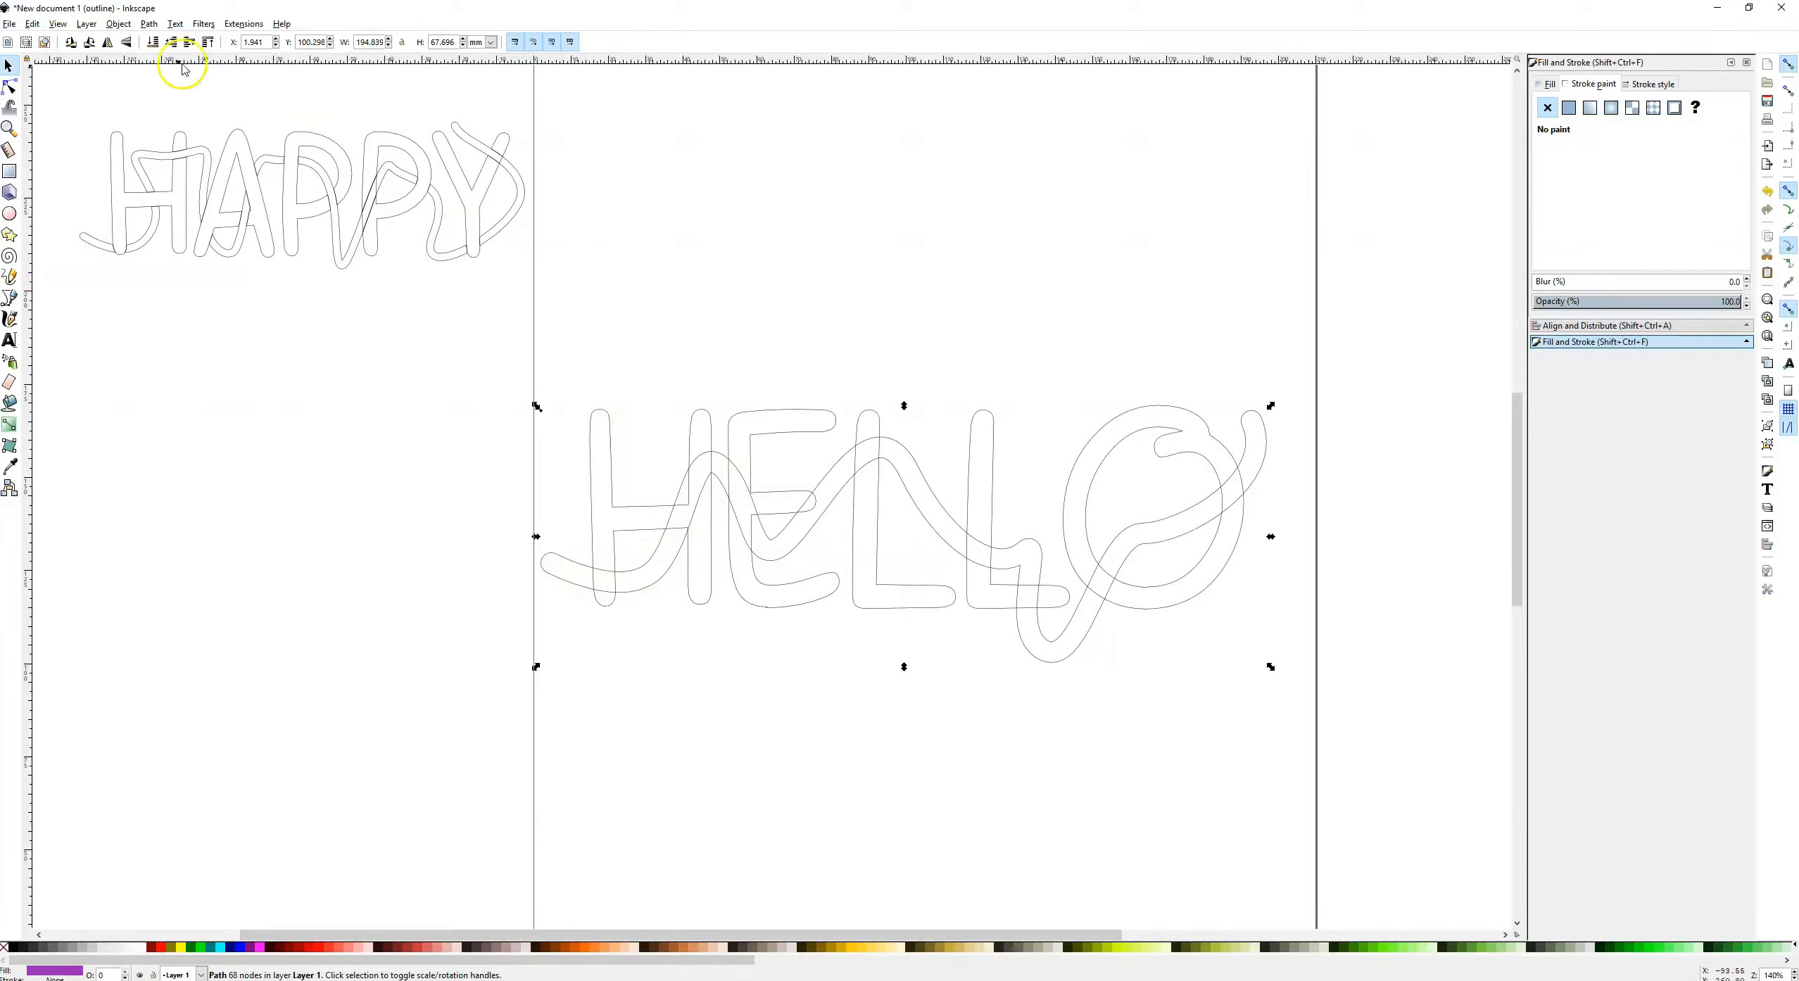
pyautogui.hotkey('ctrl', 'z')
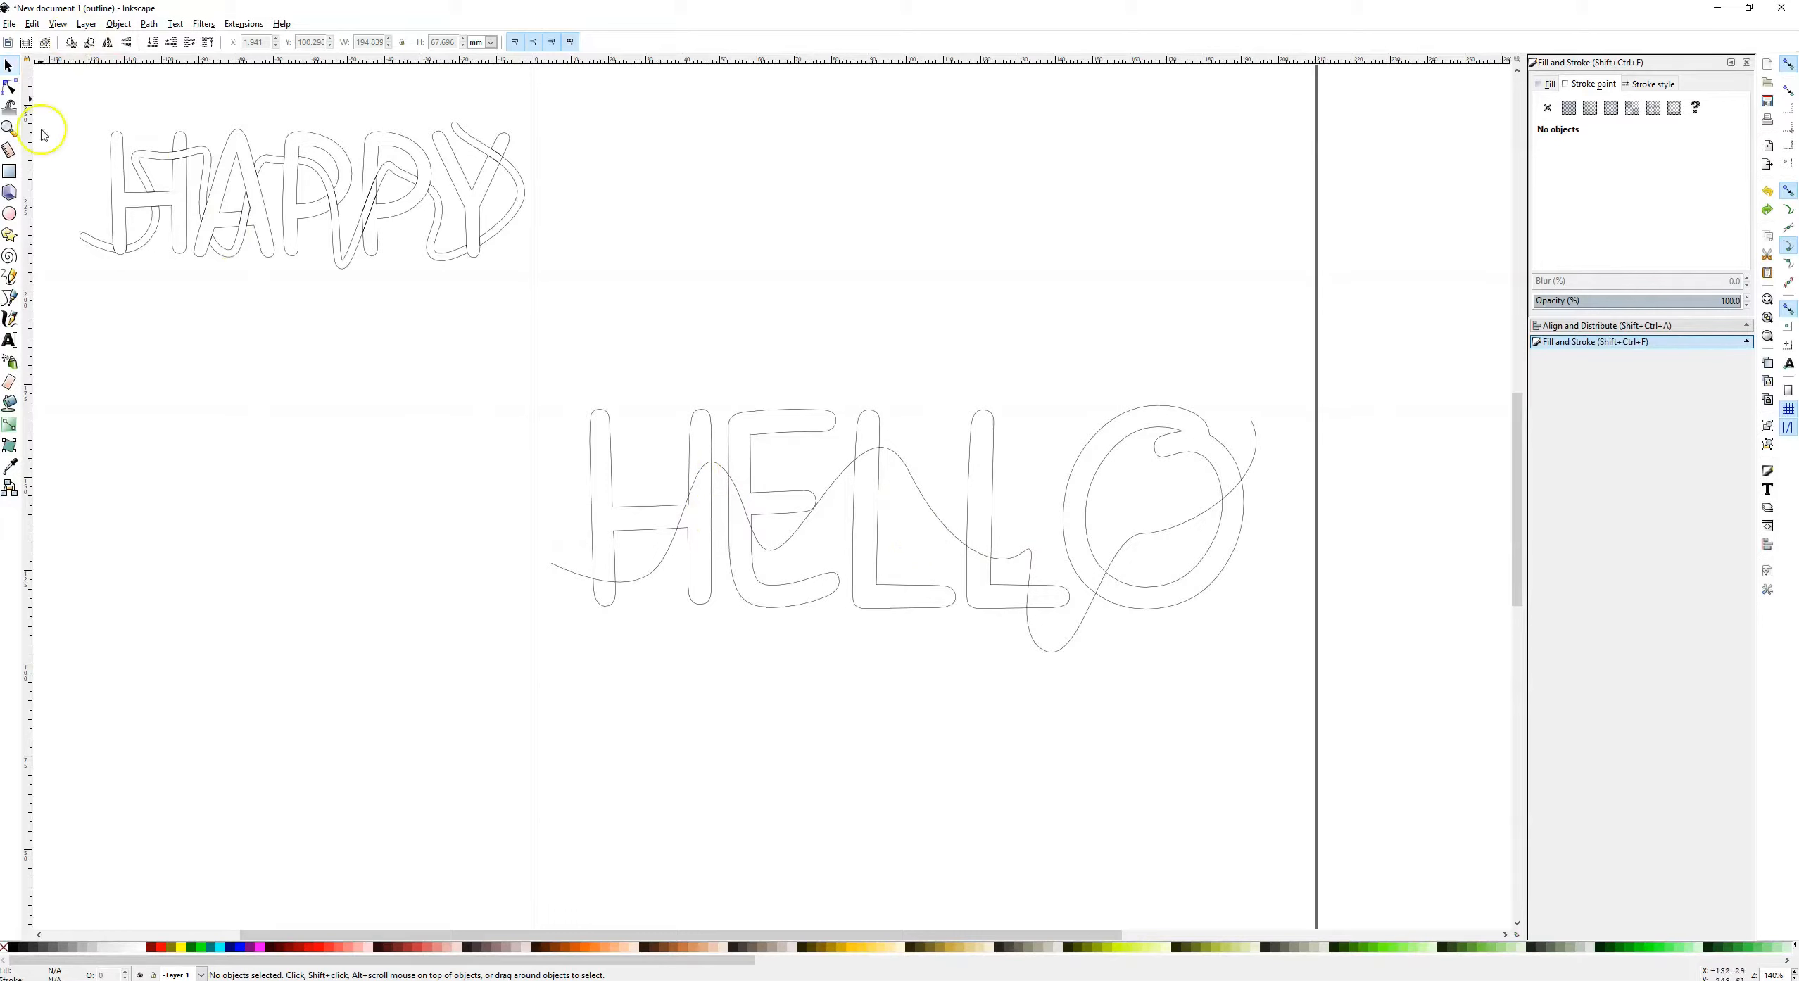
# Return the canvas to normal display mode
pyautogui.click(58, 24)
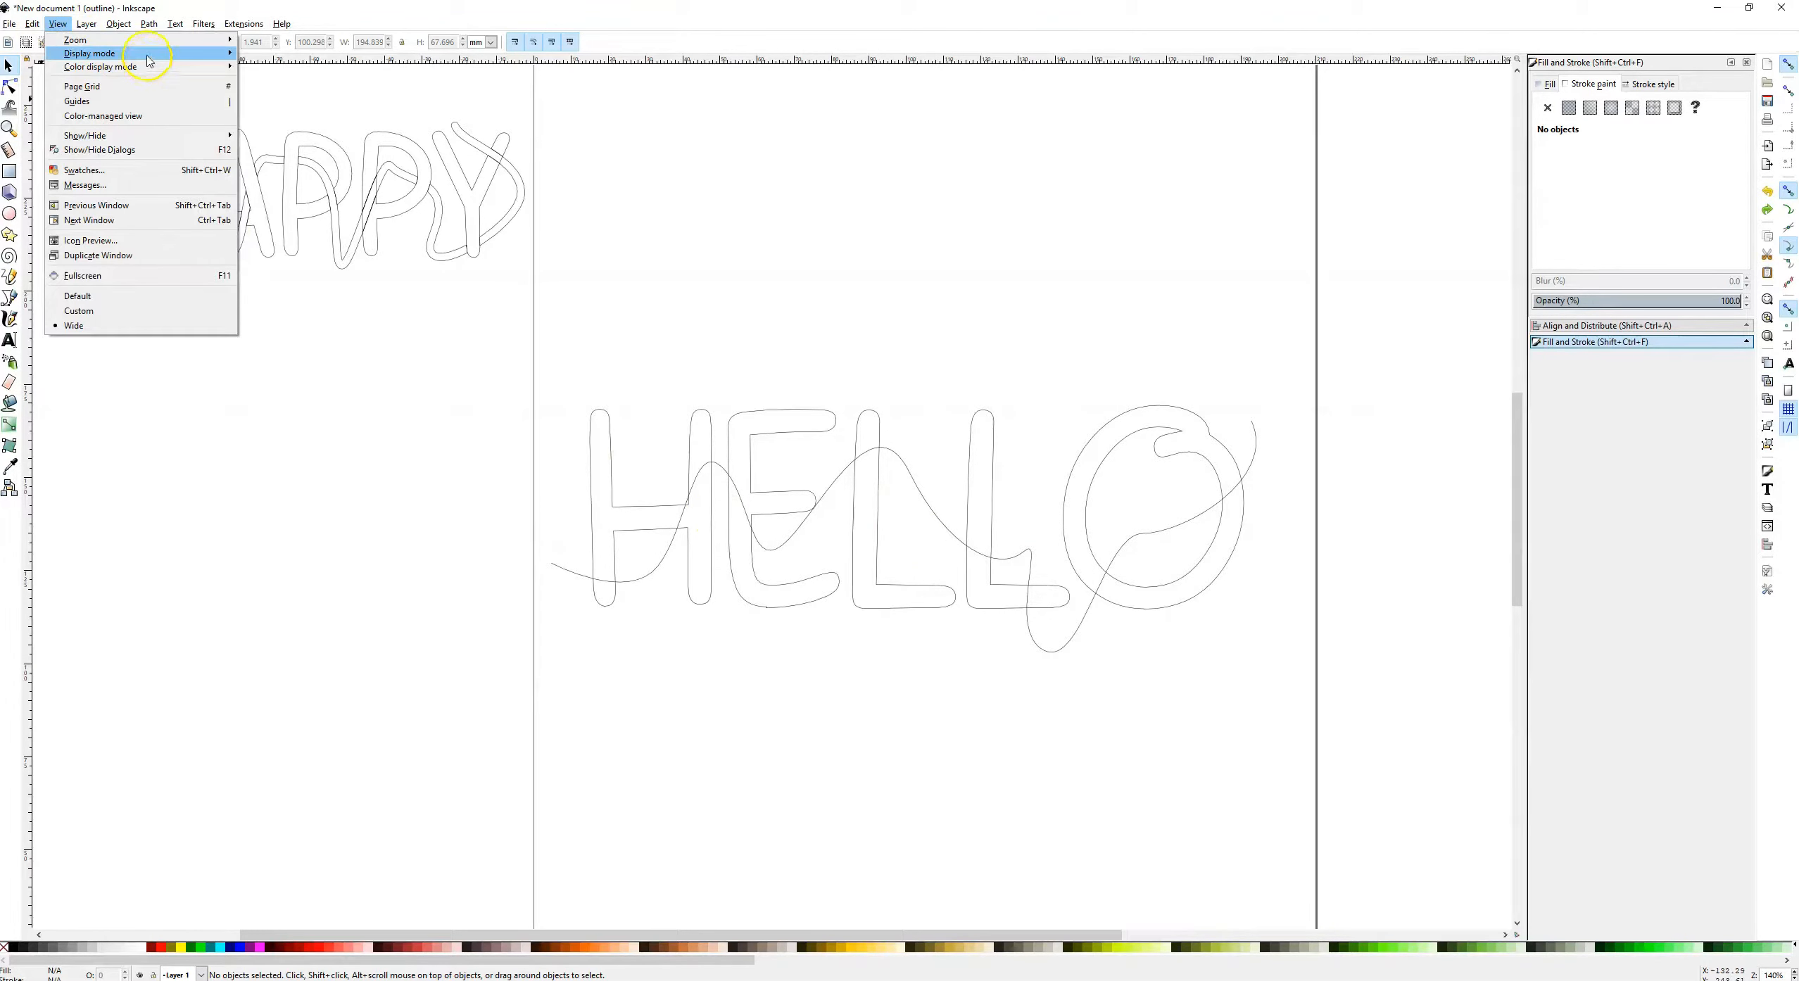
pyautogui.moveTo(162, 54)
pyautogui.click(278, 55)
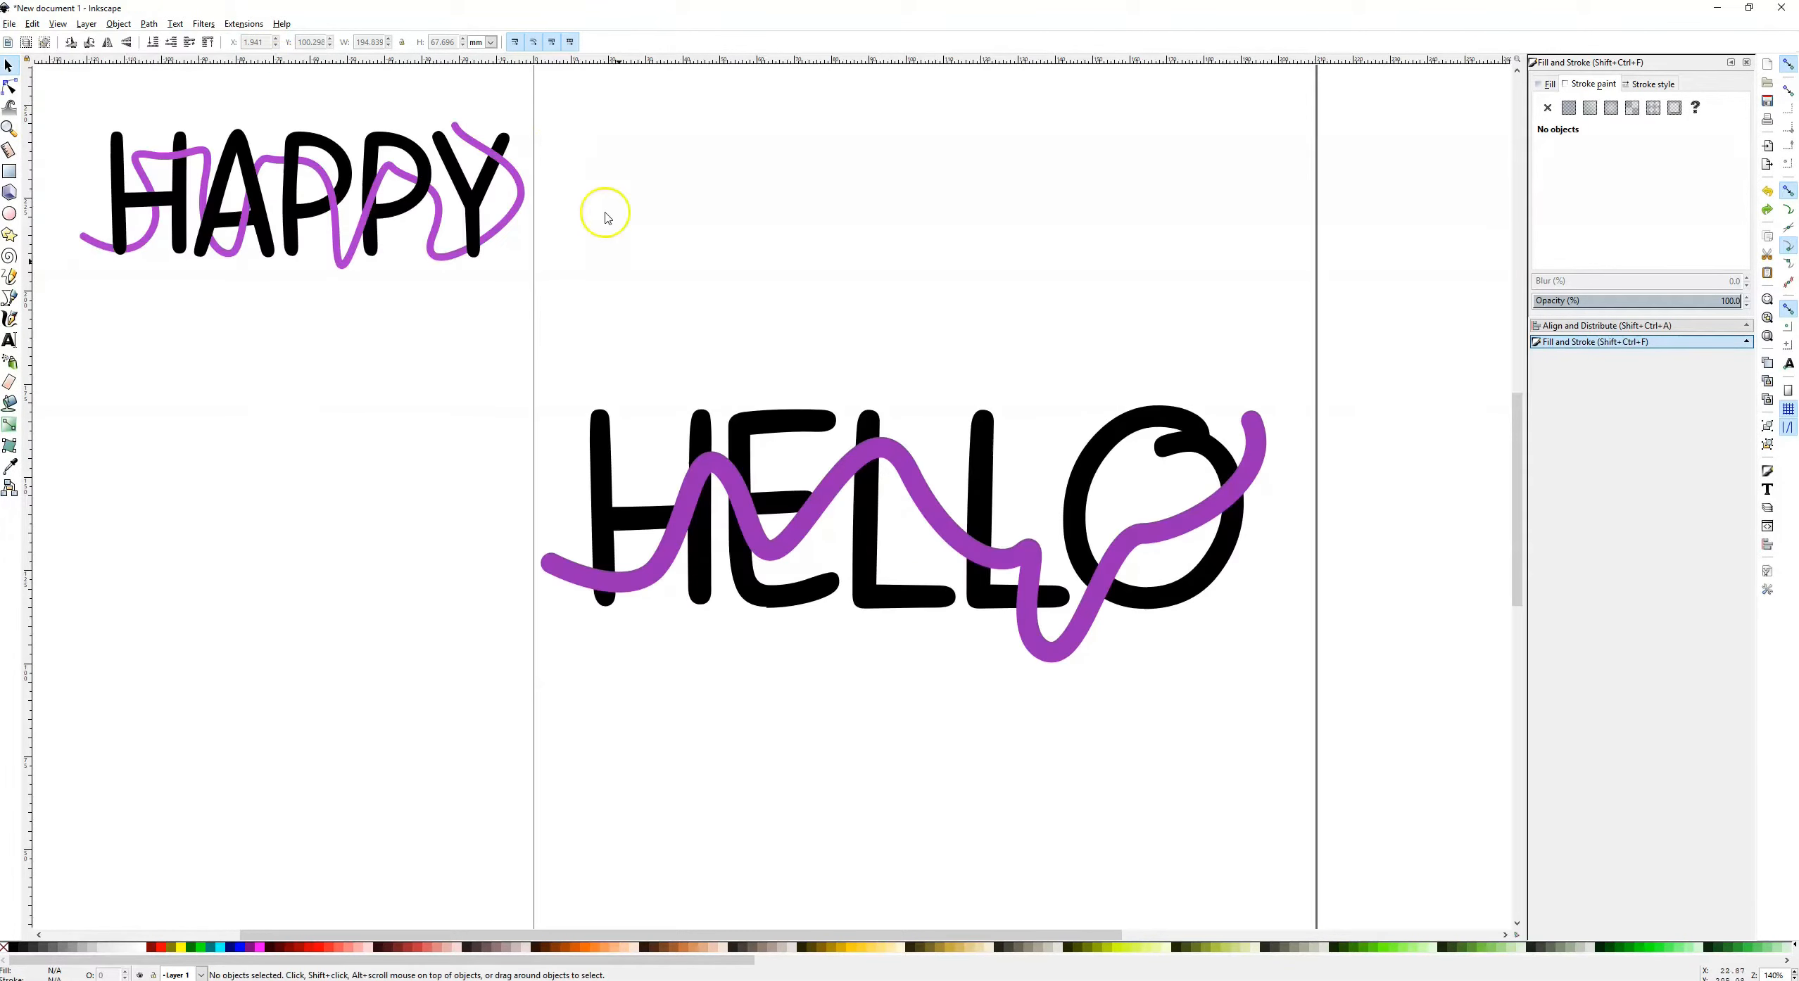
# Convert the purple line running across HELLO from a stroke to a path
pyautogui.click(624, 599)
pyautogui.click(149, 24)
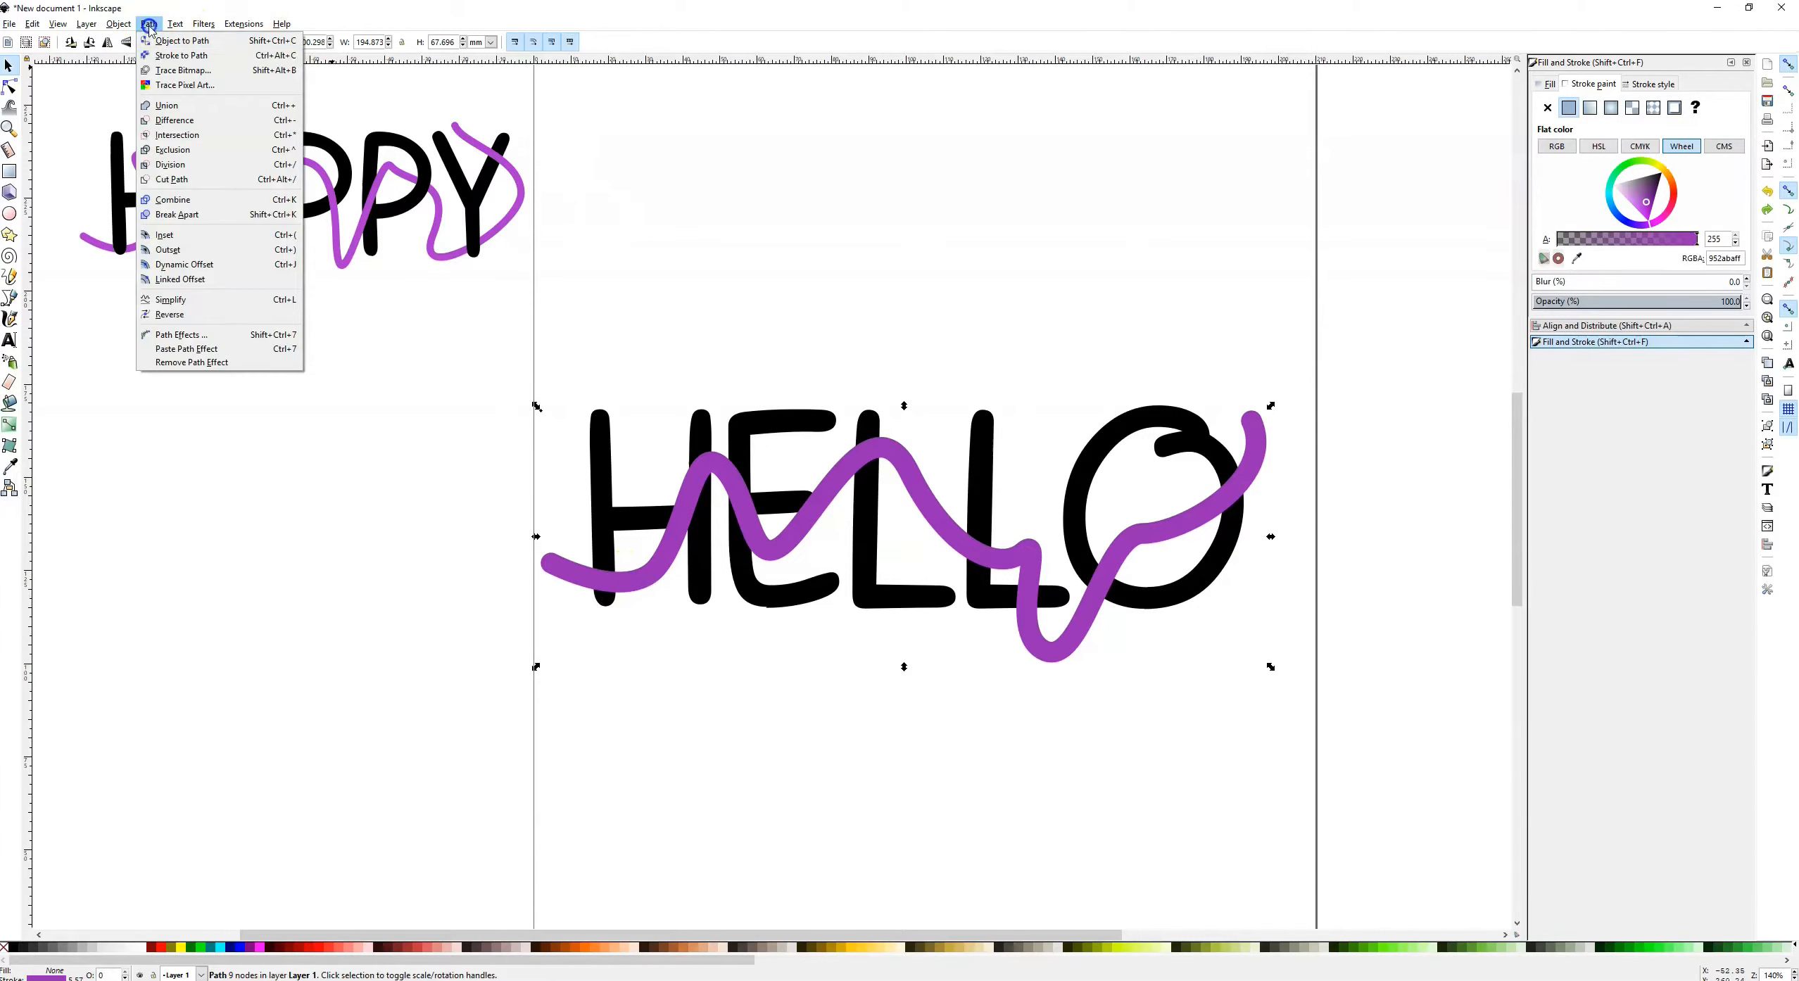
pyautogui.click(162, 55)
pyautogui.click(436, 656)
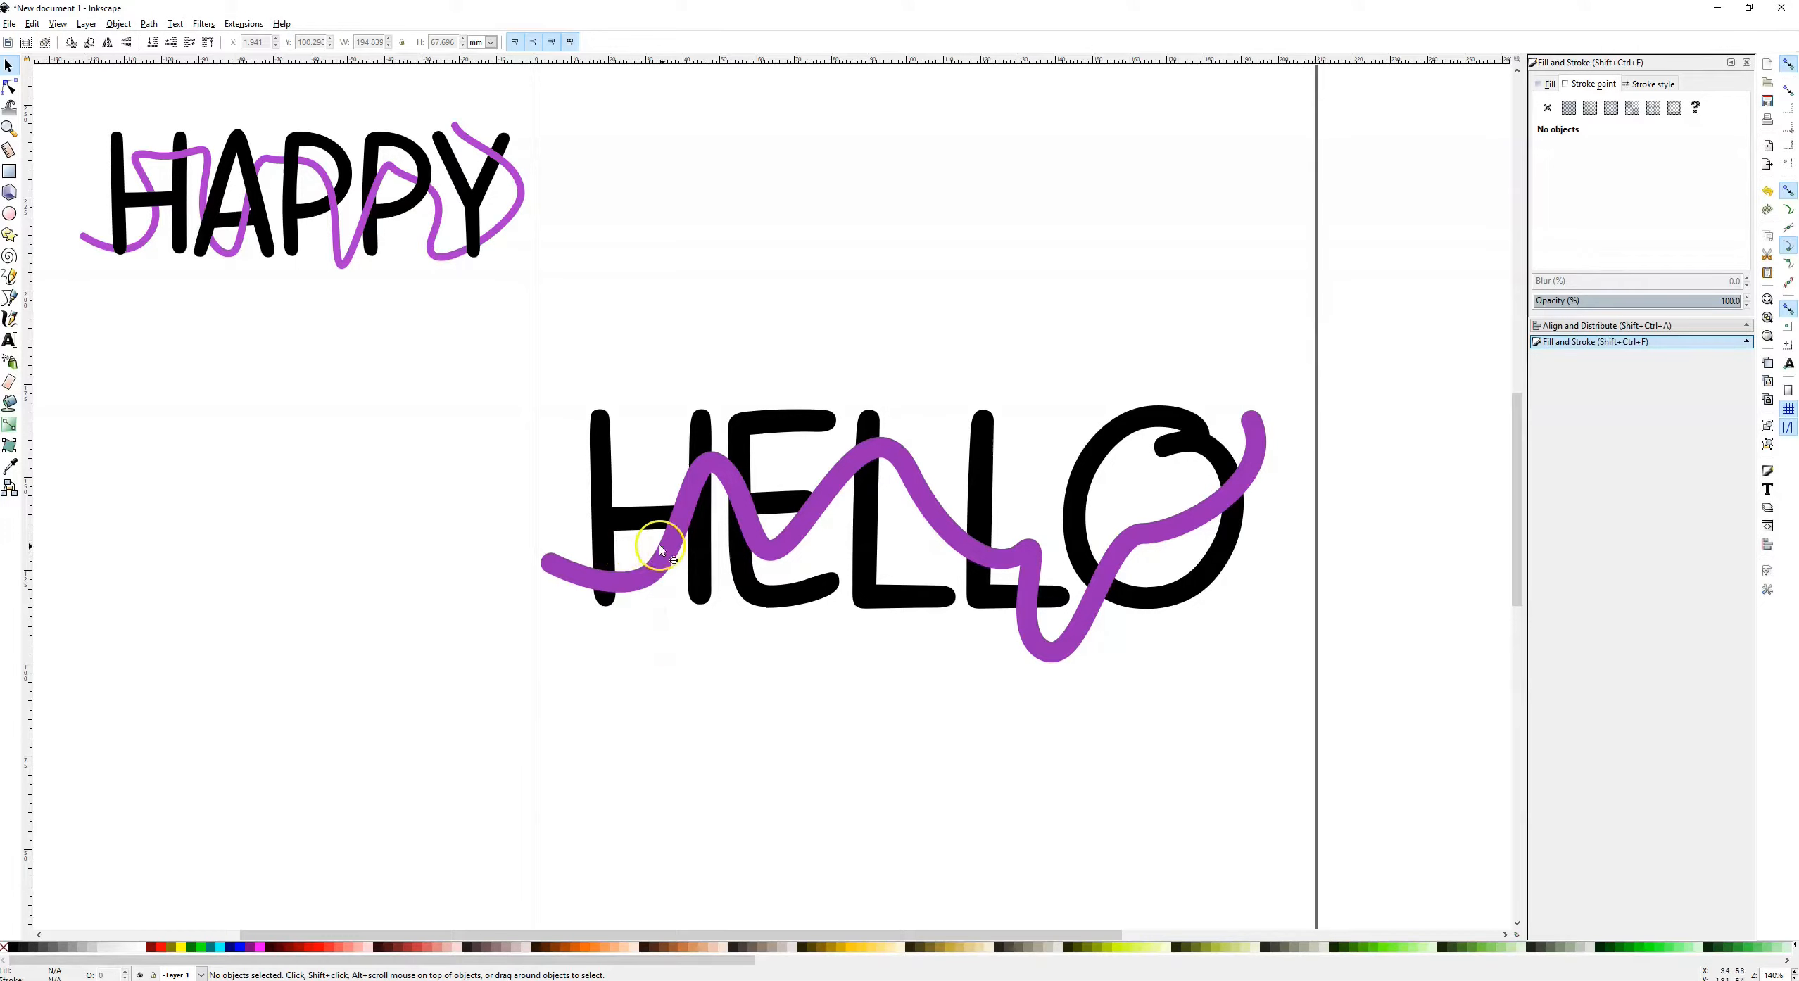
# Duplicate the purple path in place and divide the letter H of HELLO with the copy
pyautogui.click(671, 561)
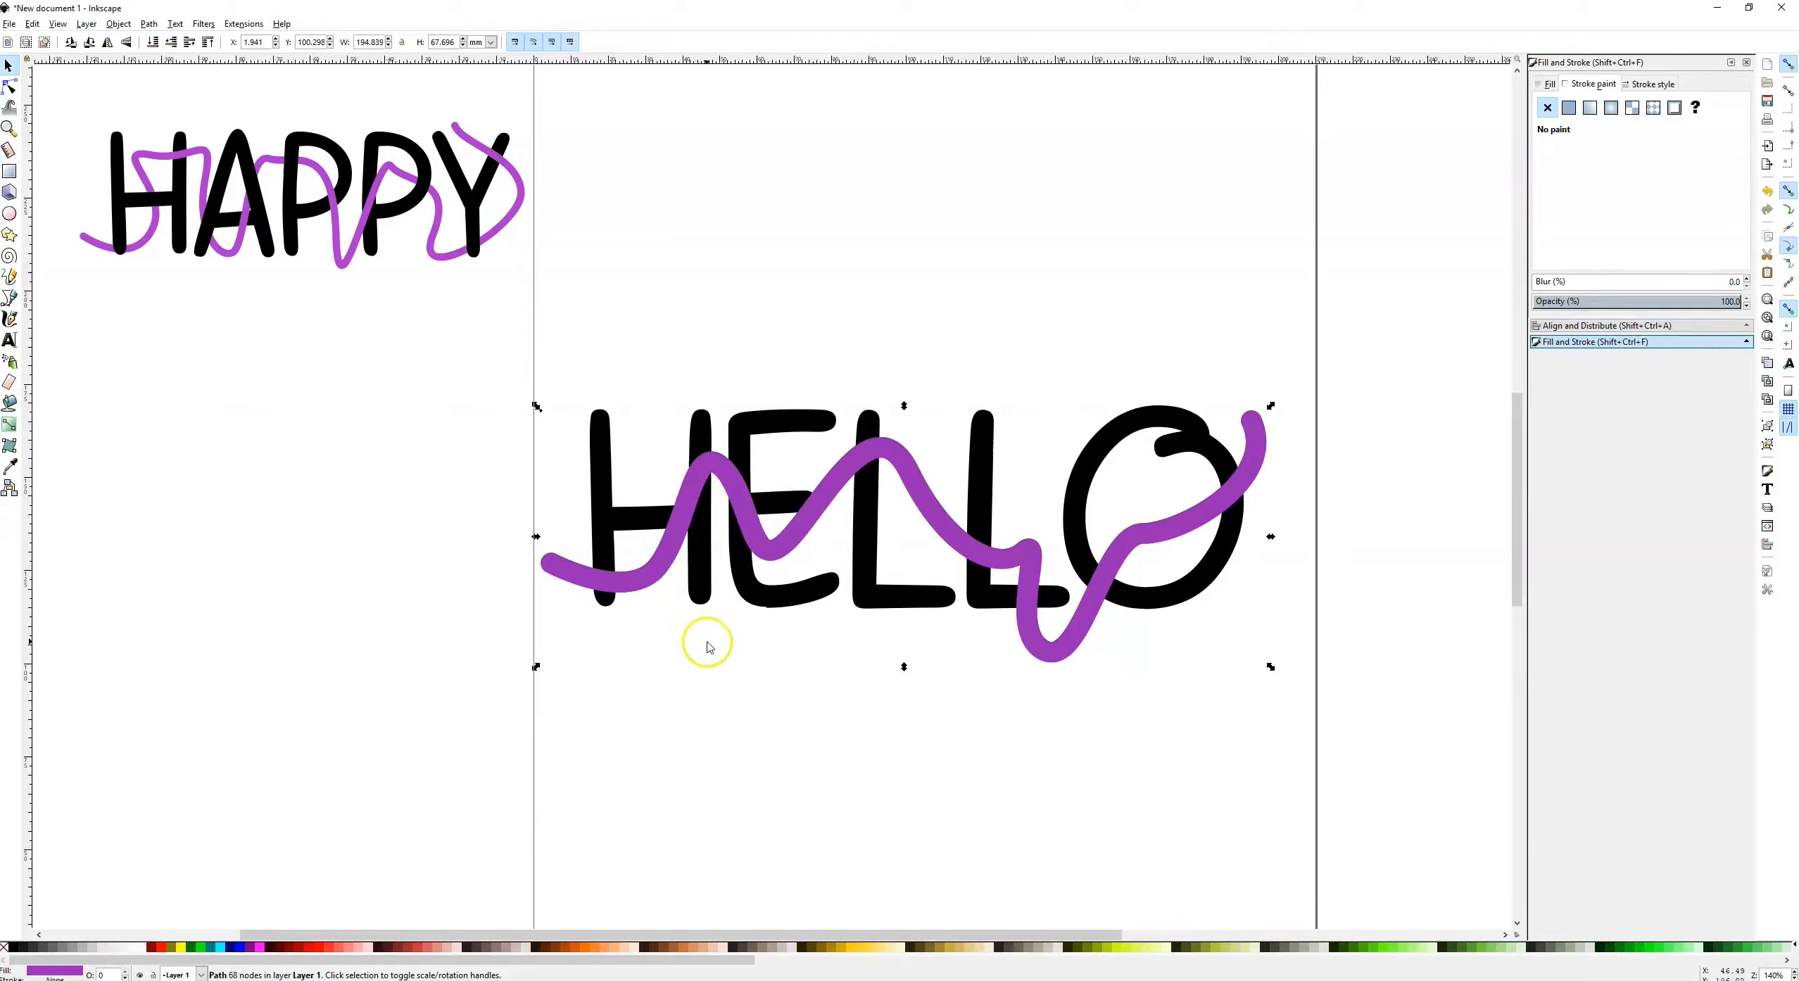
pyautogui.hotkey('ctrl', 'd')
pyautogui.moveTo(728, 479); pyautogui.dragTo(725, 555)
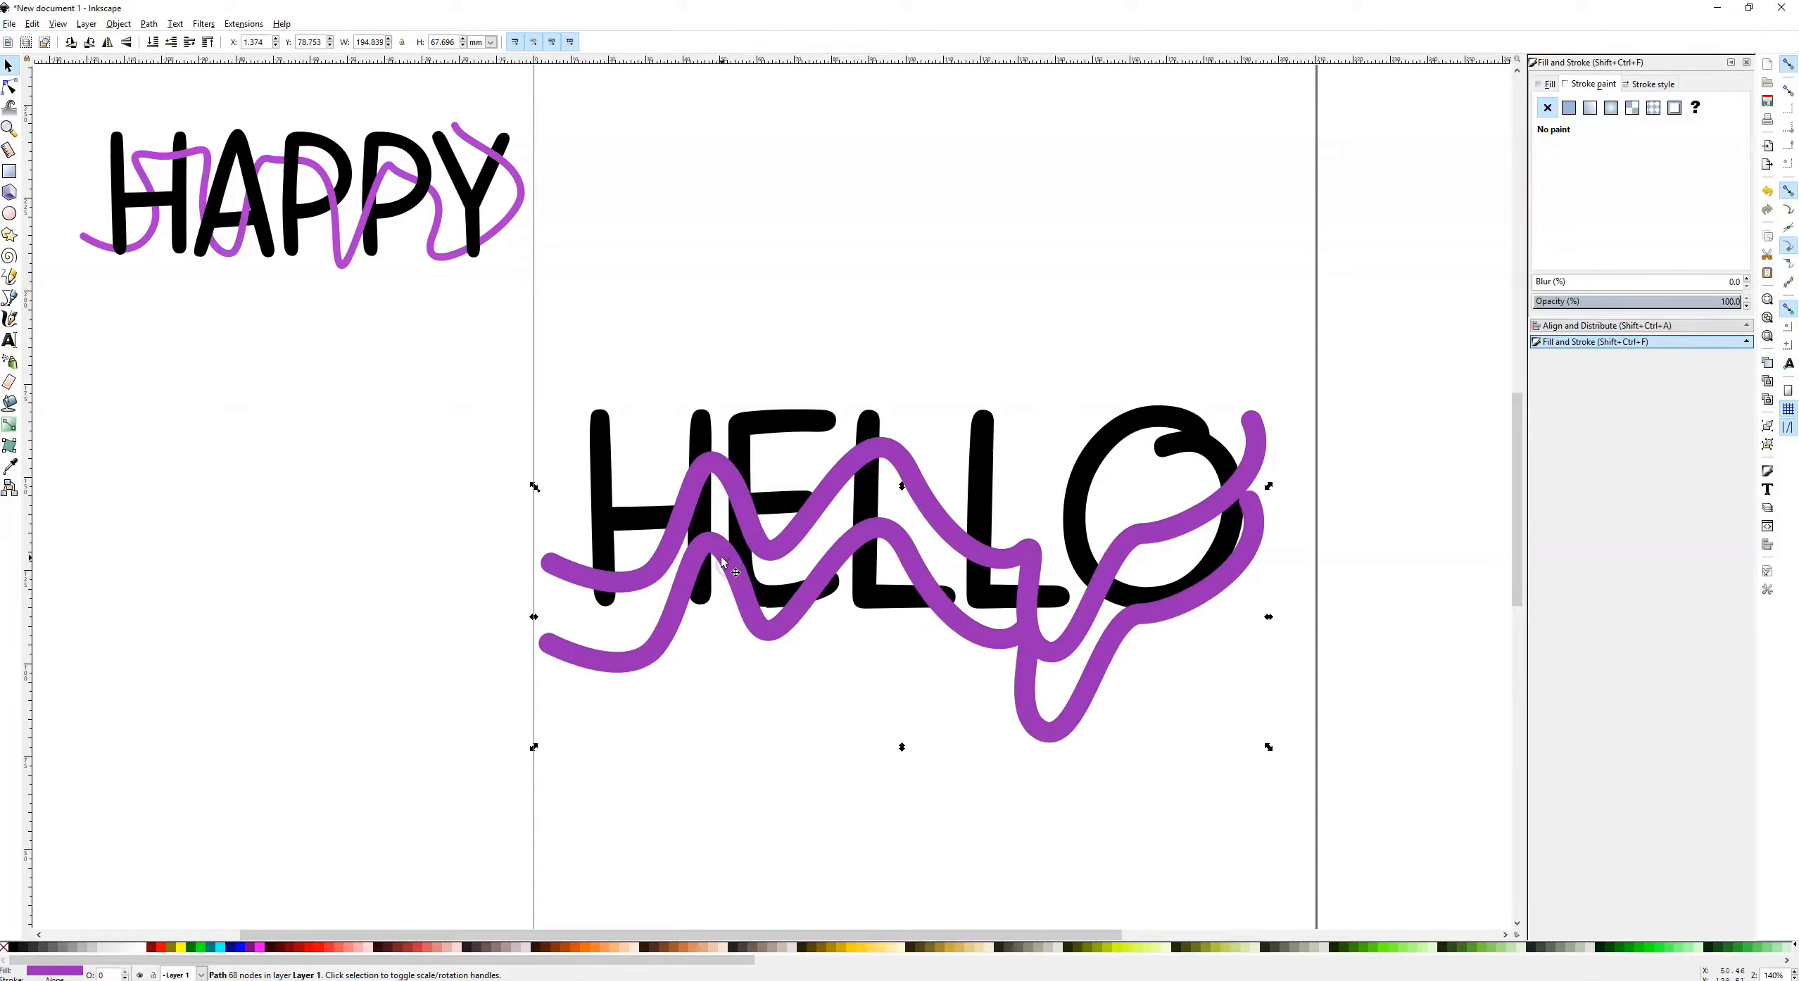
pyautogui.hotkey('ctrl', 'z')
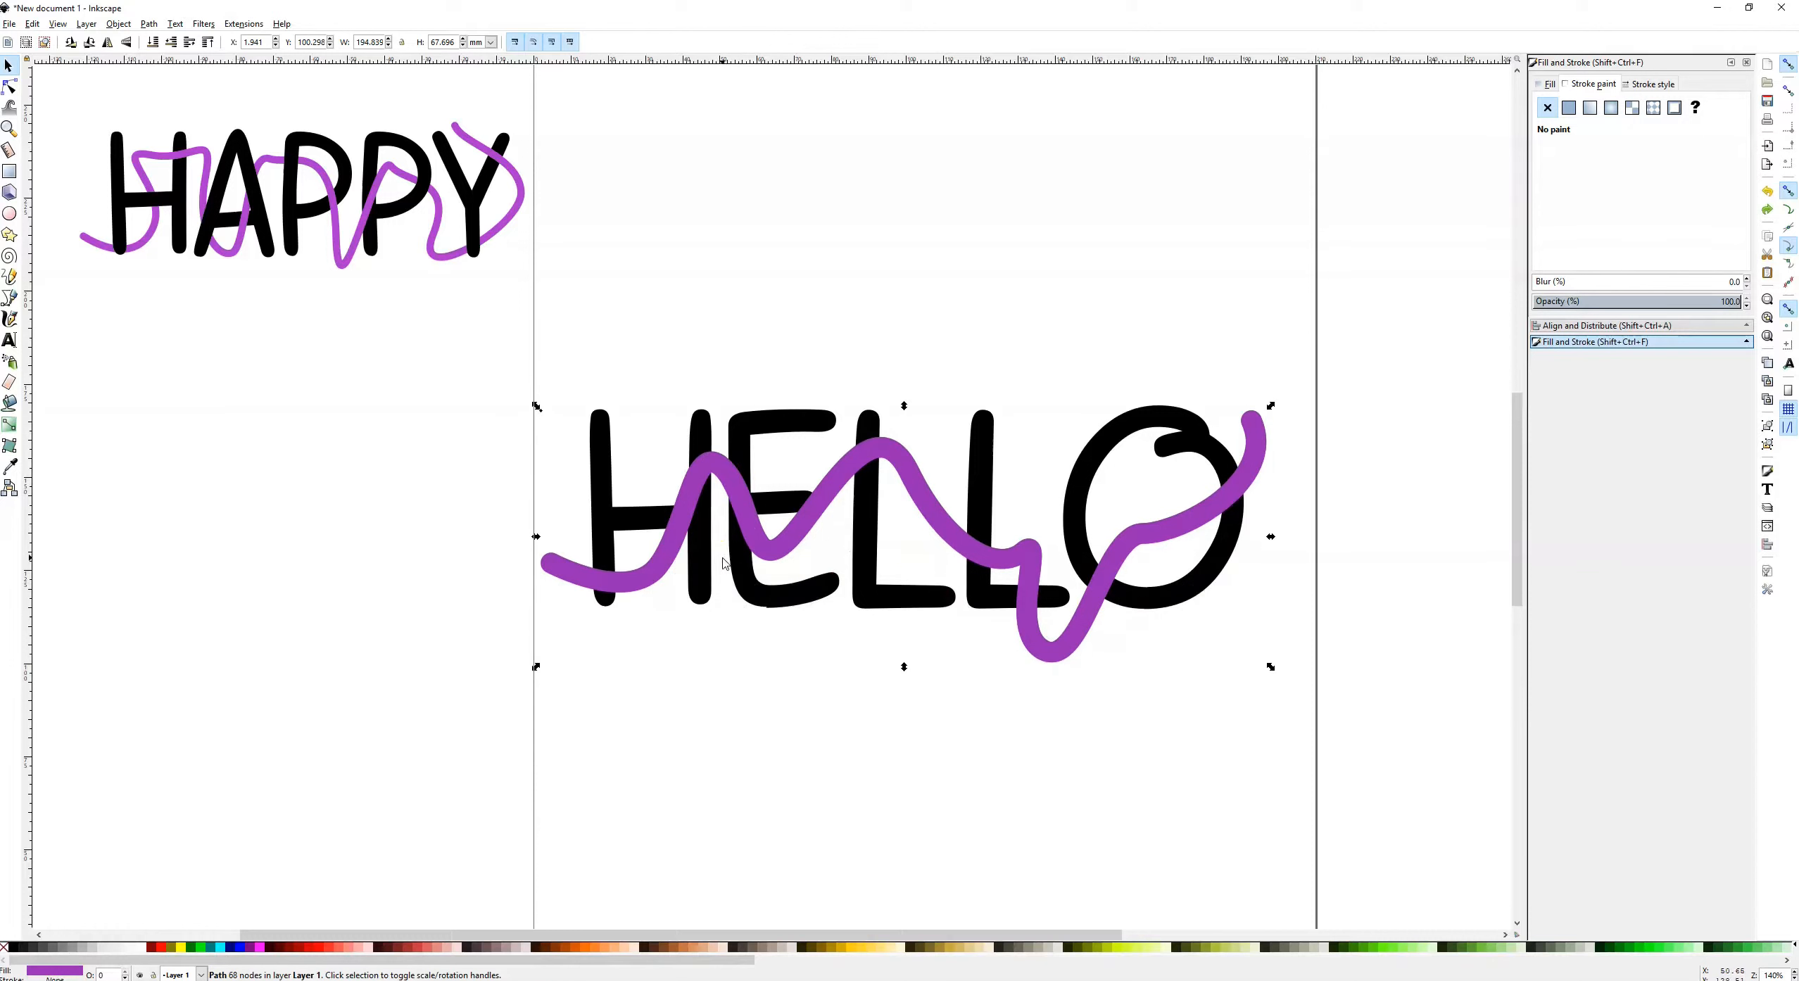
pyautogui.keyDown('shift'); pyautogui.click(605, 515); pyautogui.keyUp('shift')
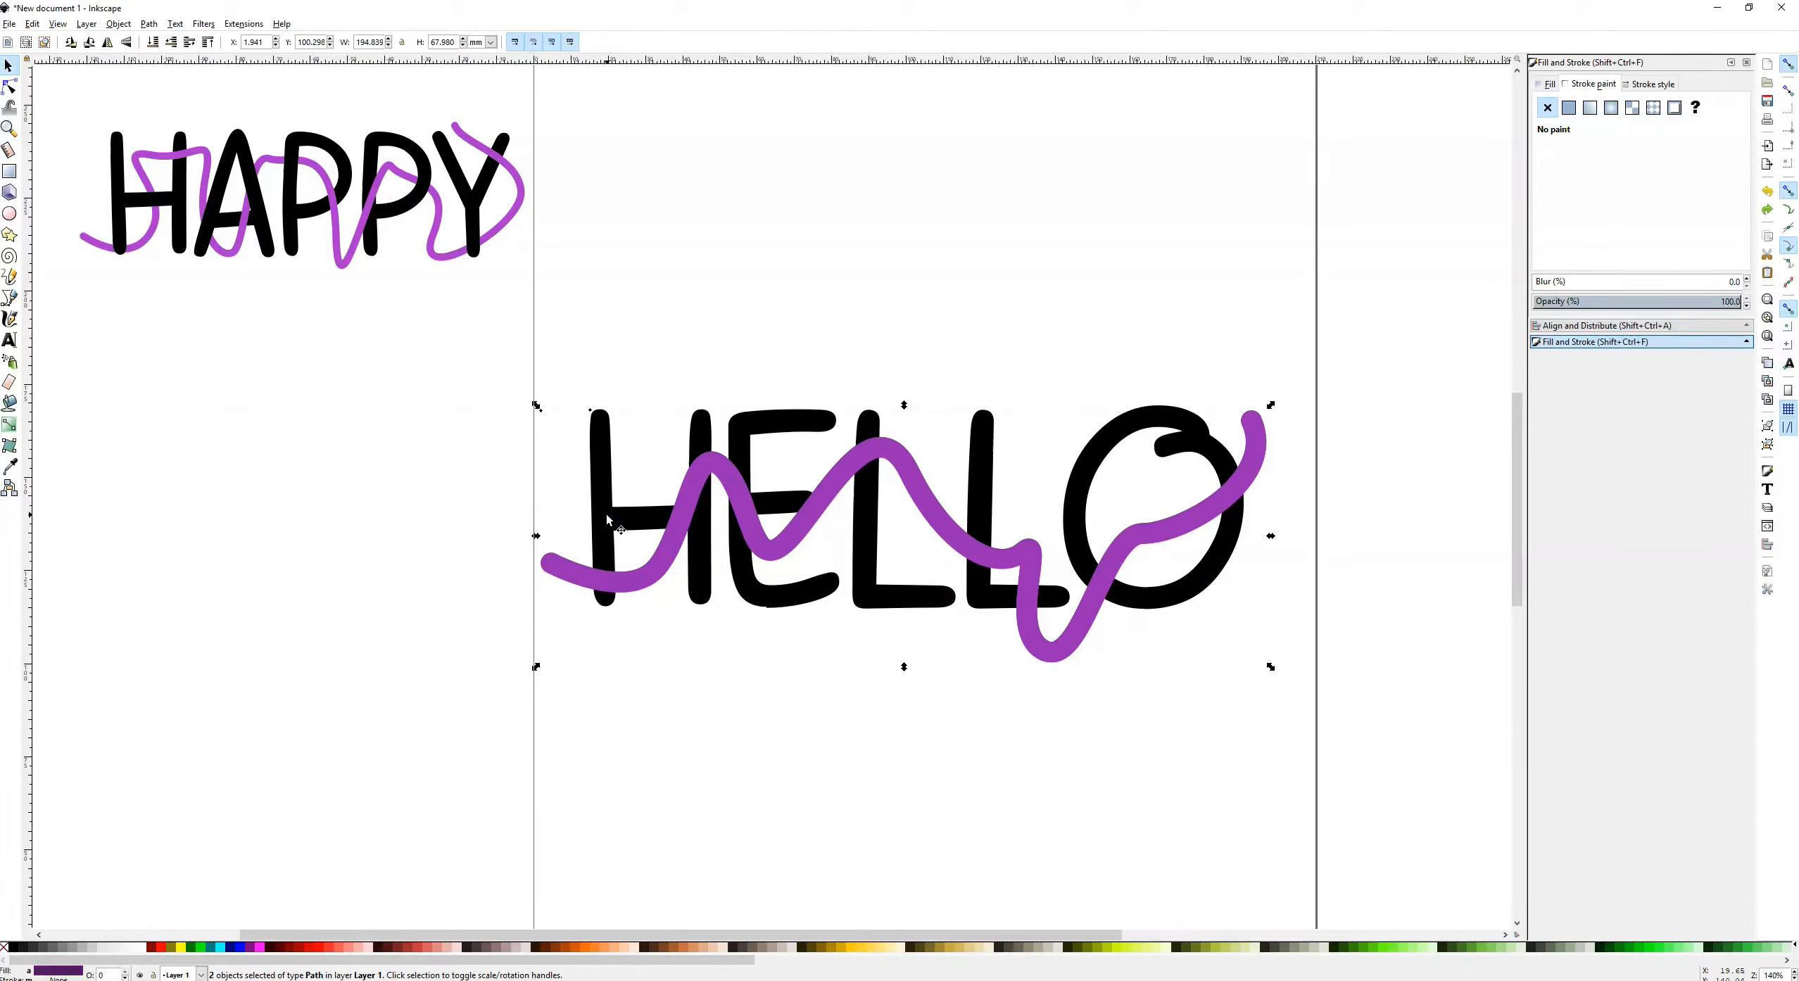
pyautogui.click(149, 23)
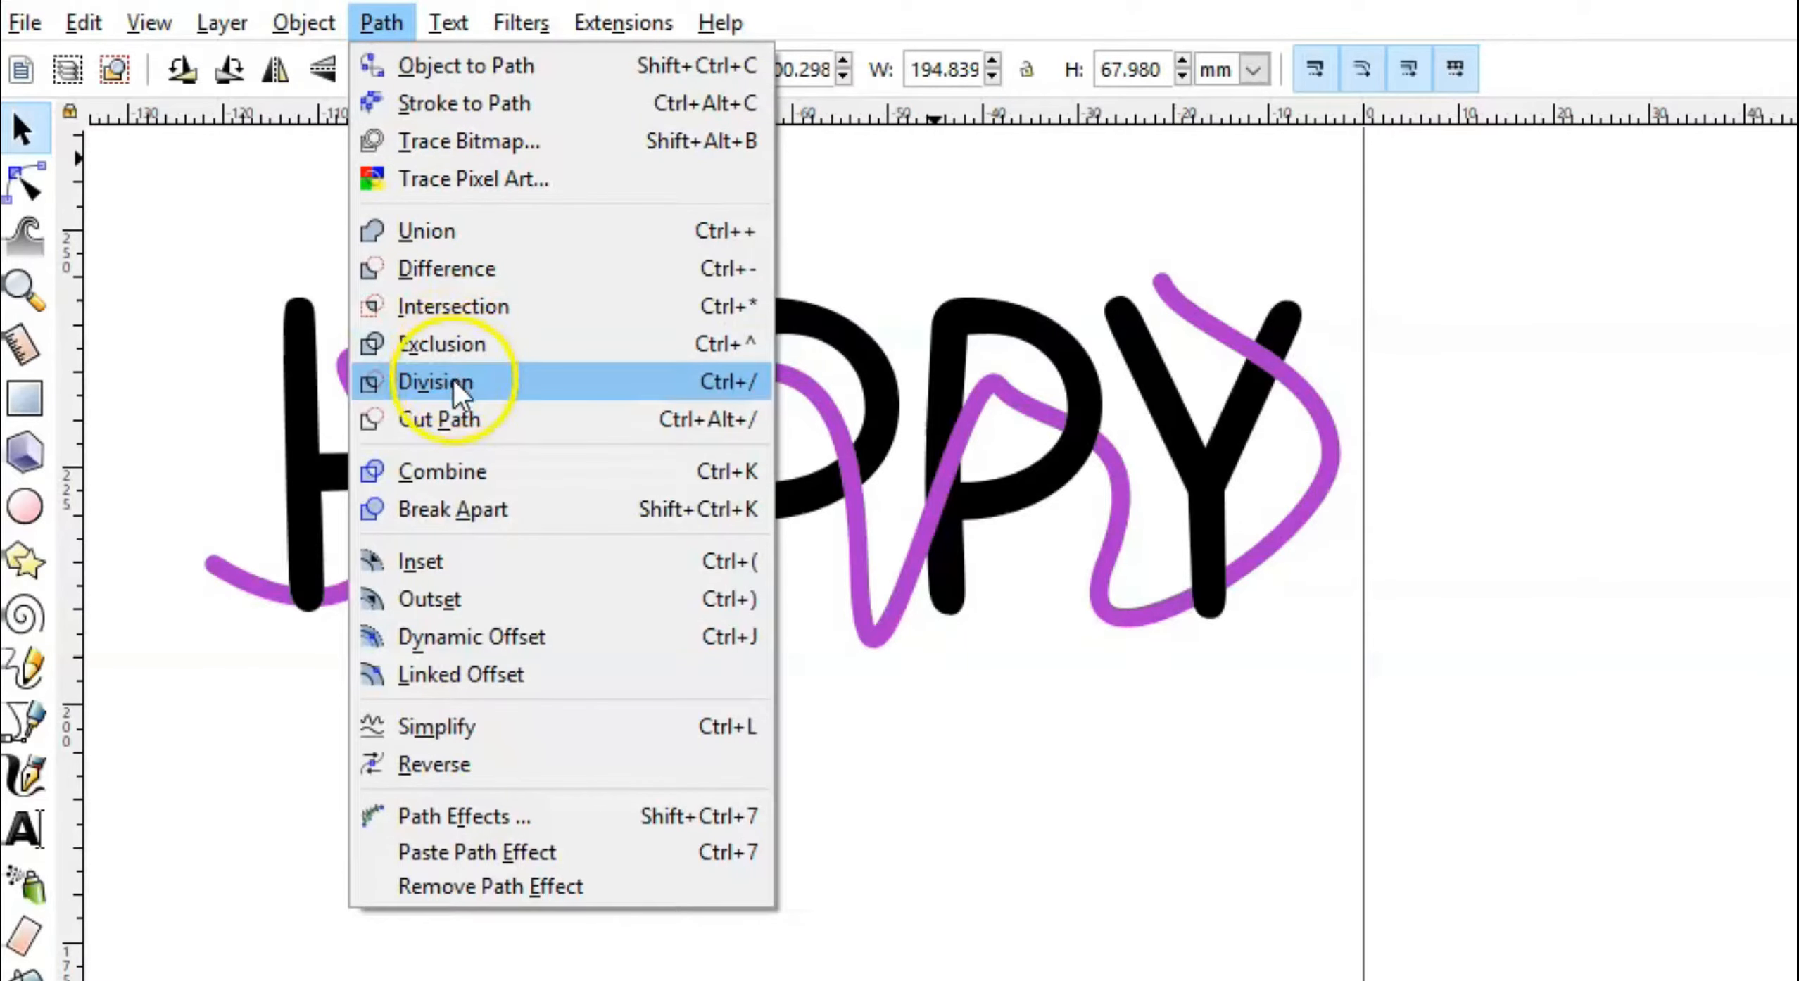
pyautogui.click(454, 385)
# Lower the remaining purple path to the bottom of the stack and select the divided overlap piece on the H's right leg
pyautogui.click(717, 470)
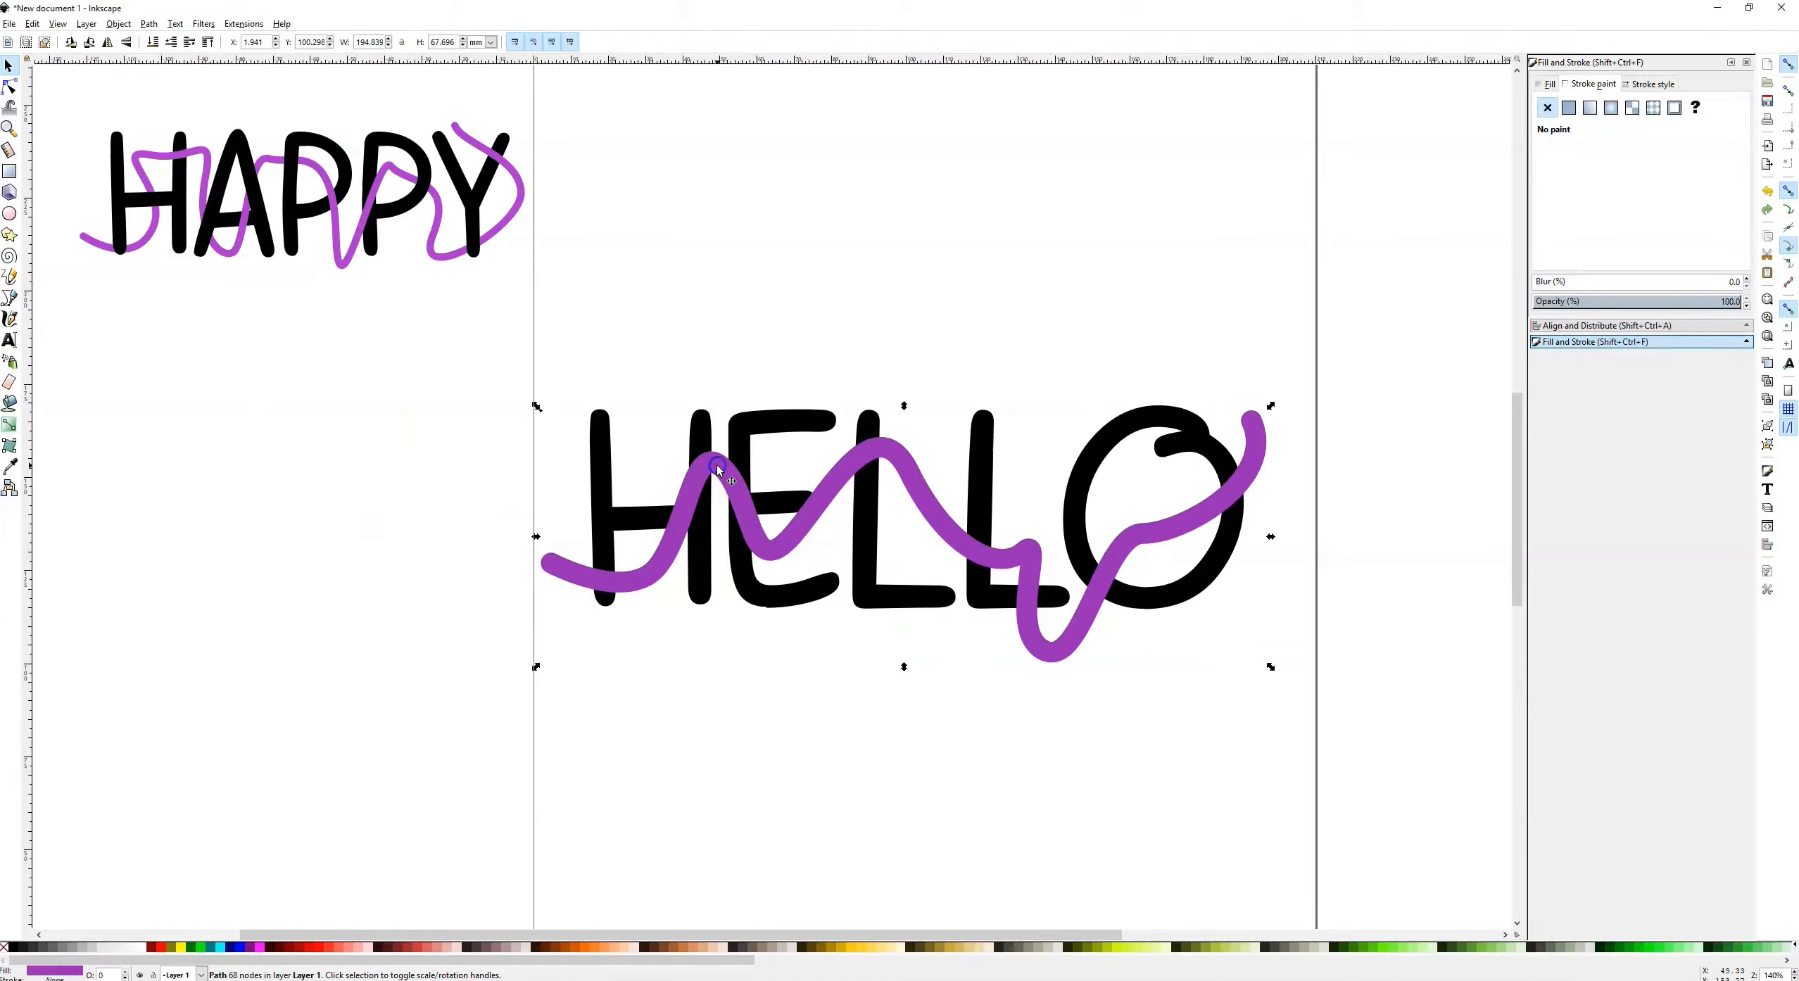
pyautogui.click(154, 42)
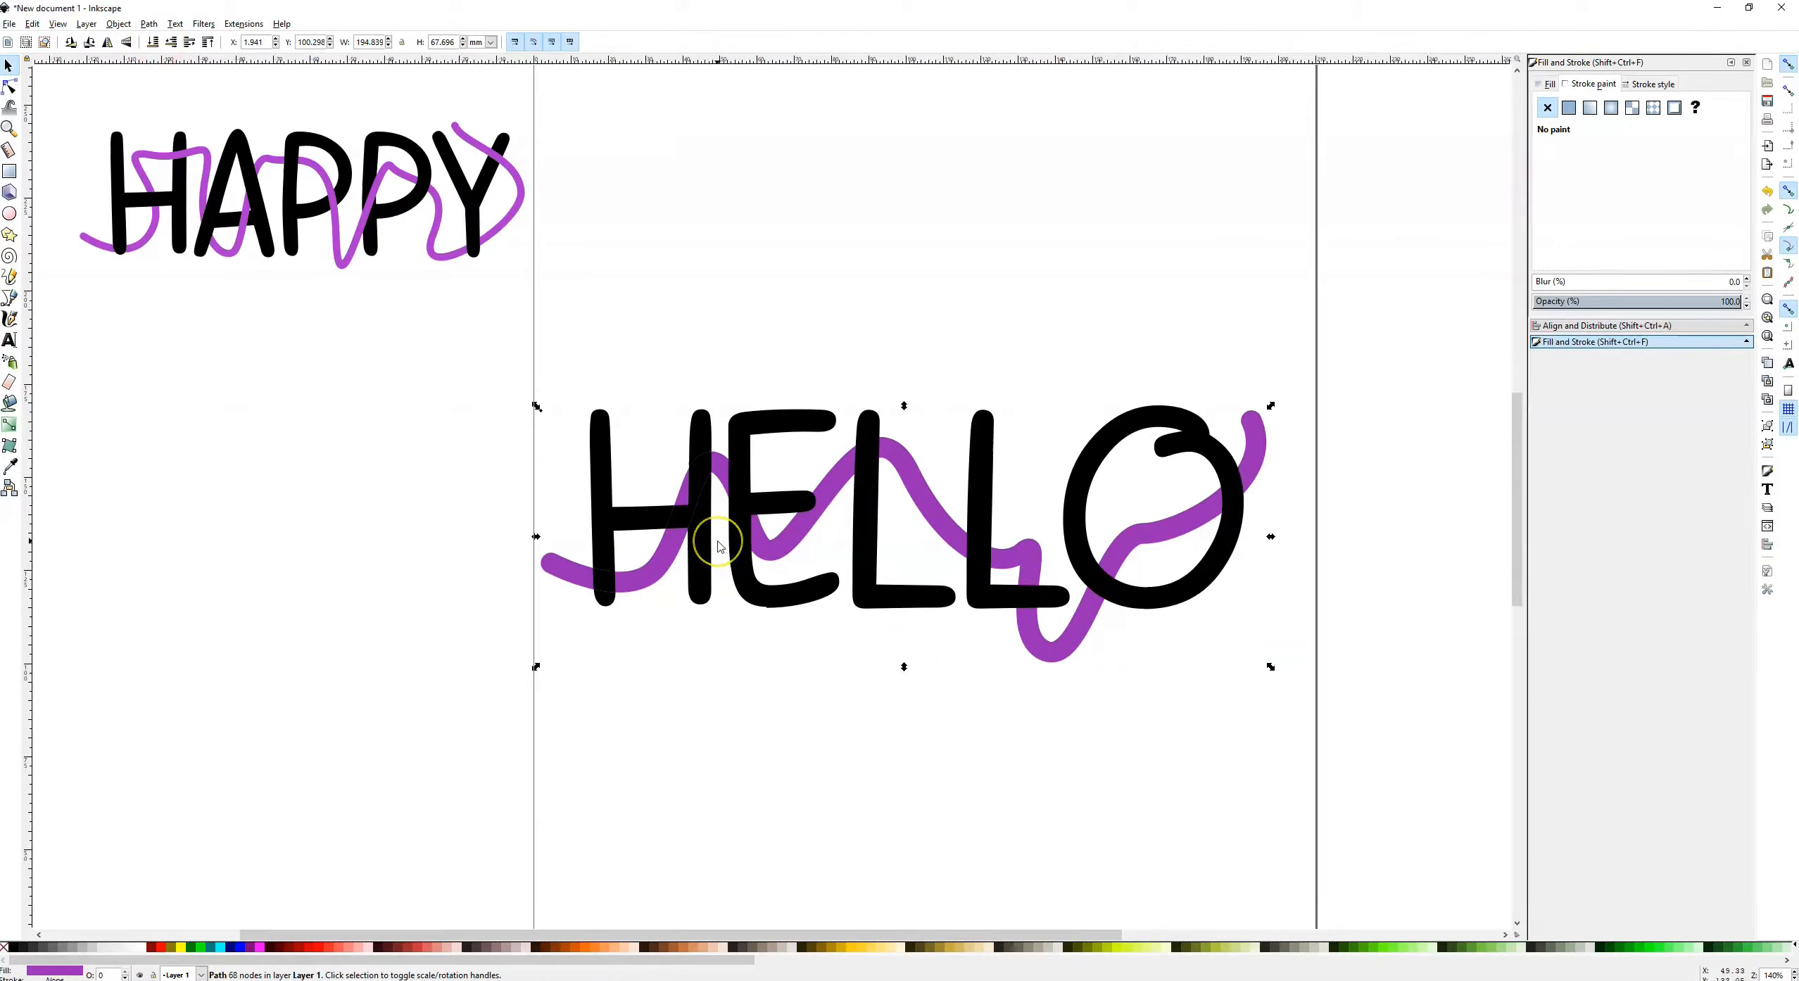
pyautogui.scroll(3, 719, 546)
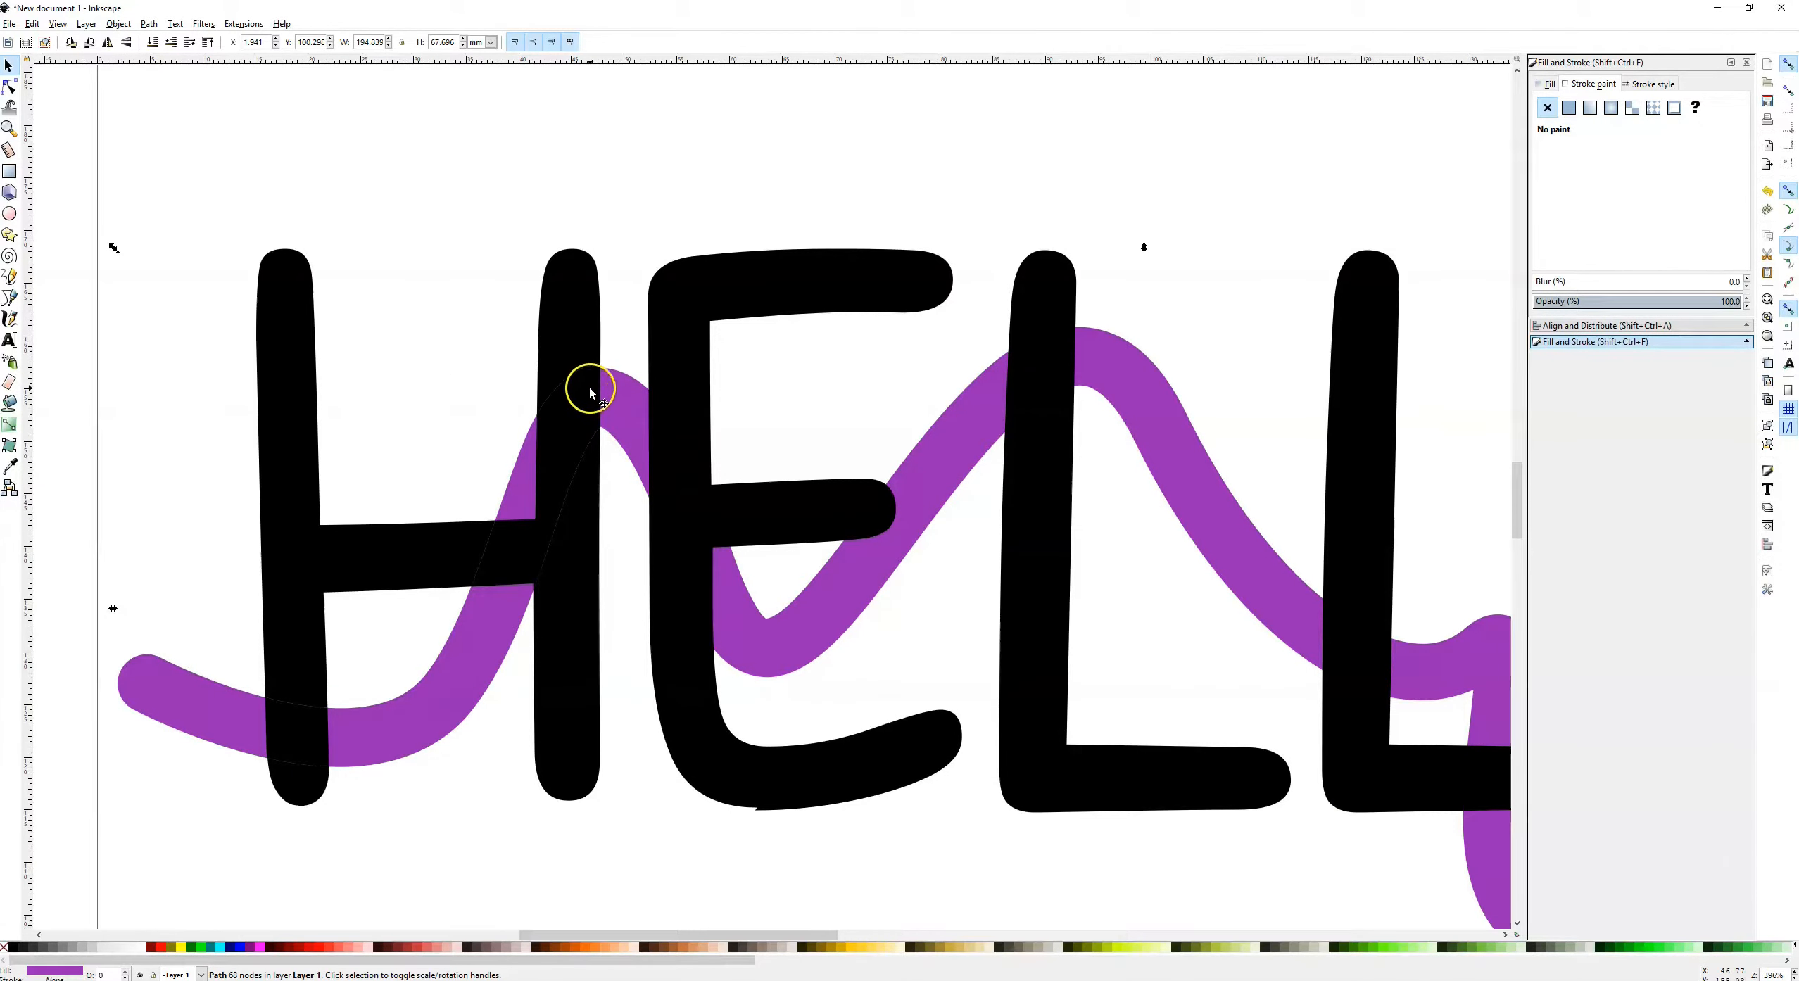
pyautogui.click(485, 392)
pyautogui.click(575, 415)
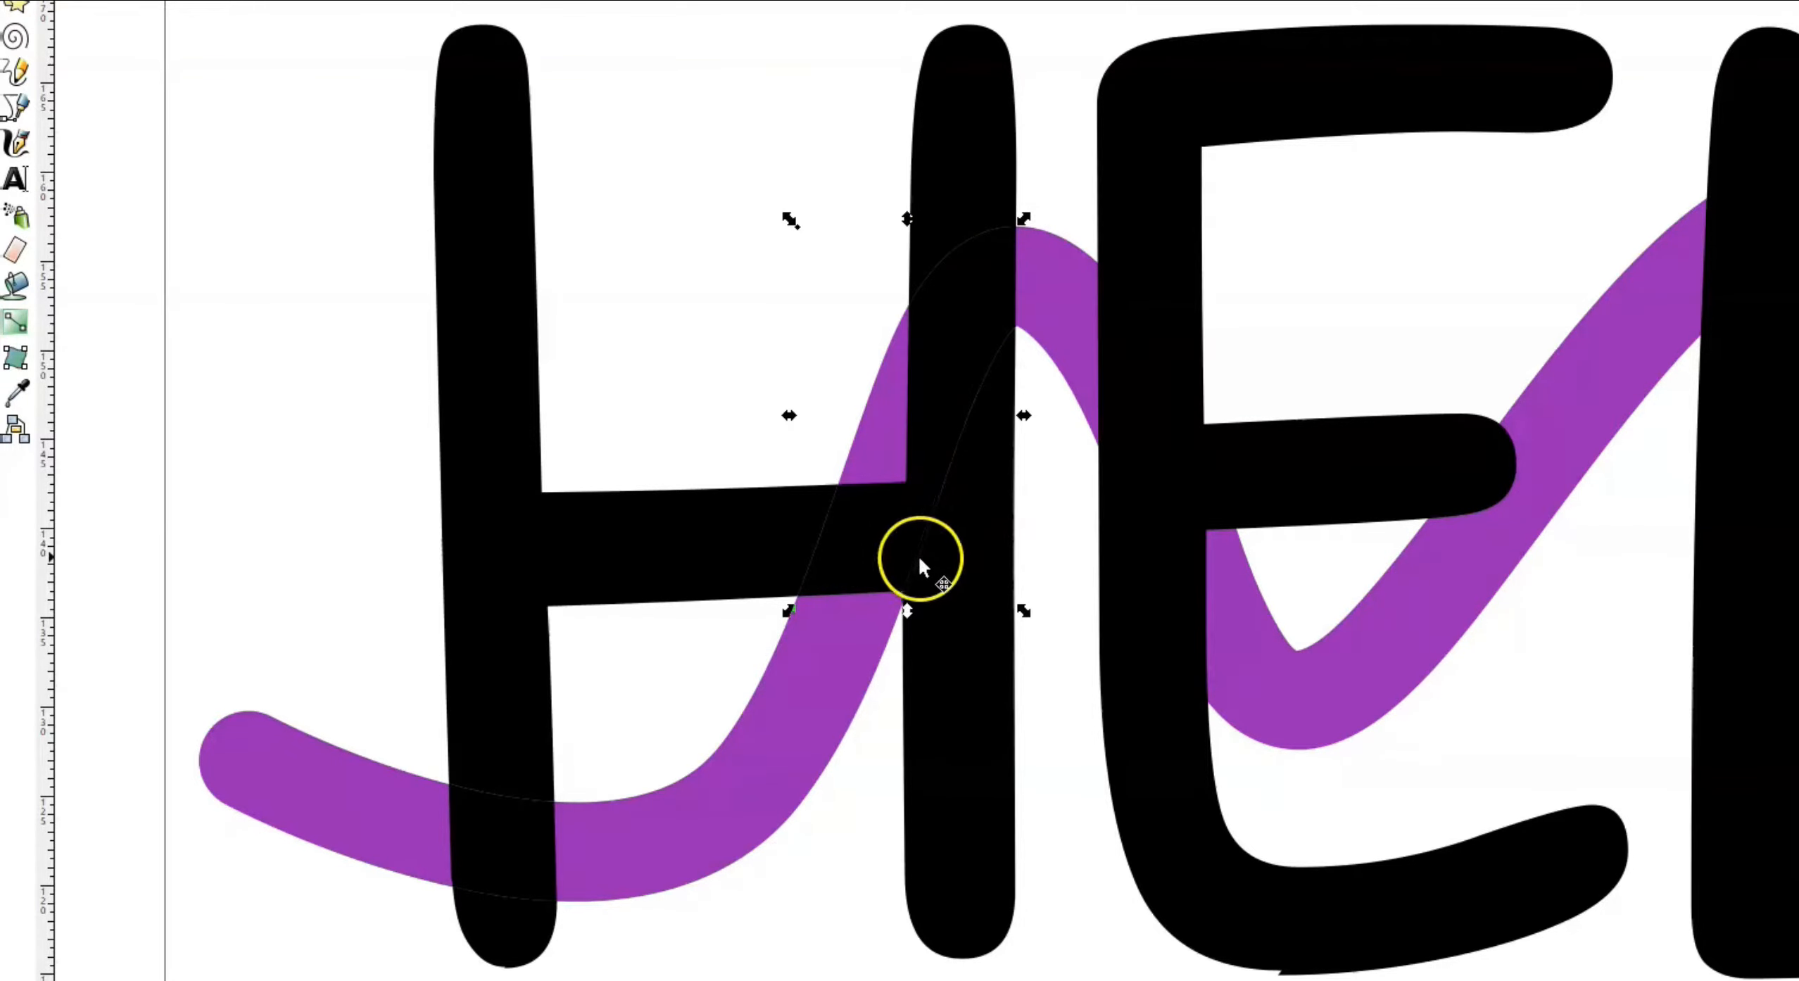
# Recolour the overlap piece on the H's lower left leg with purple sampled from the line
pyautogui.click(485, 841)
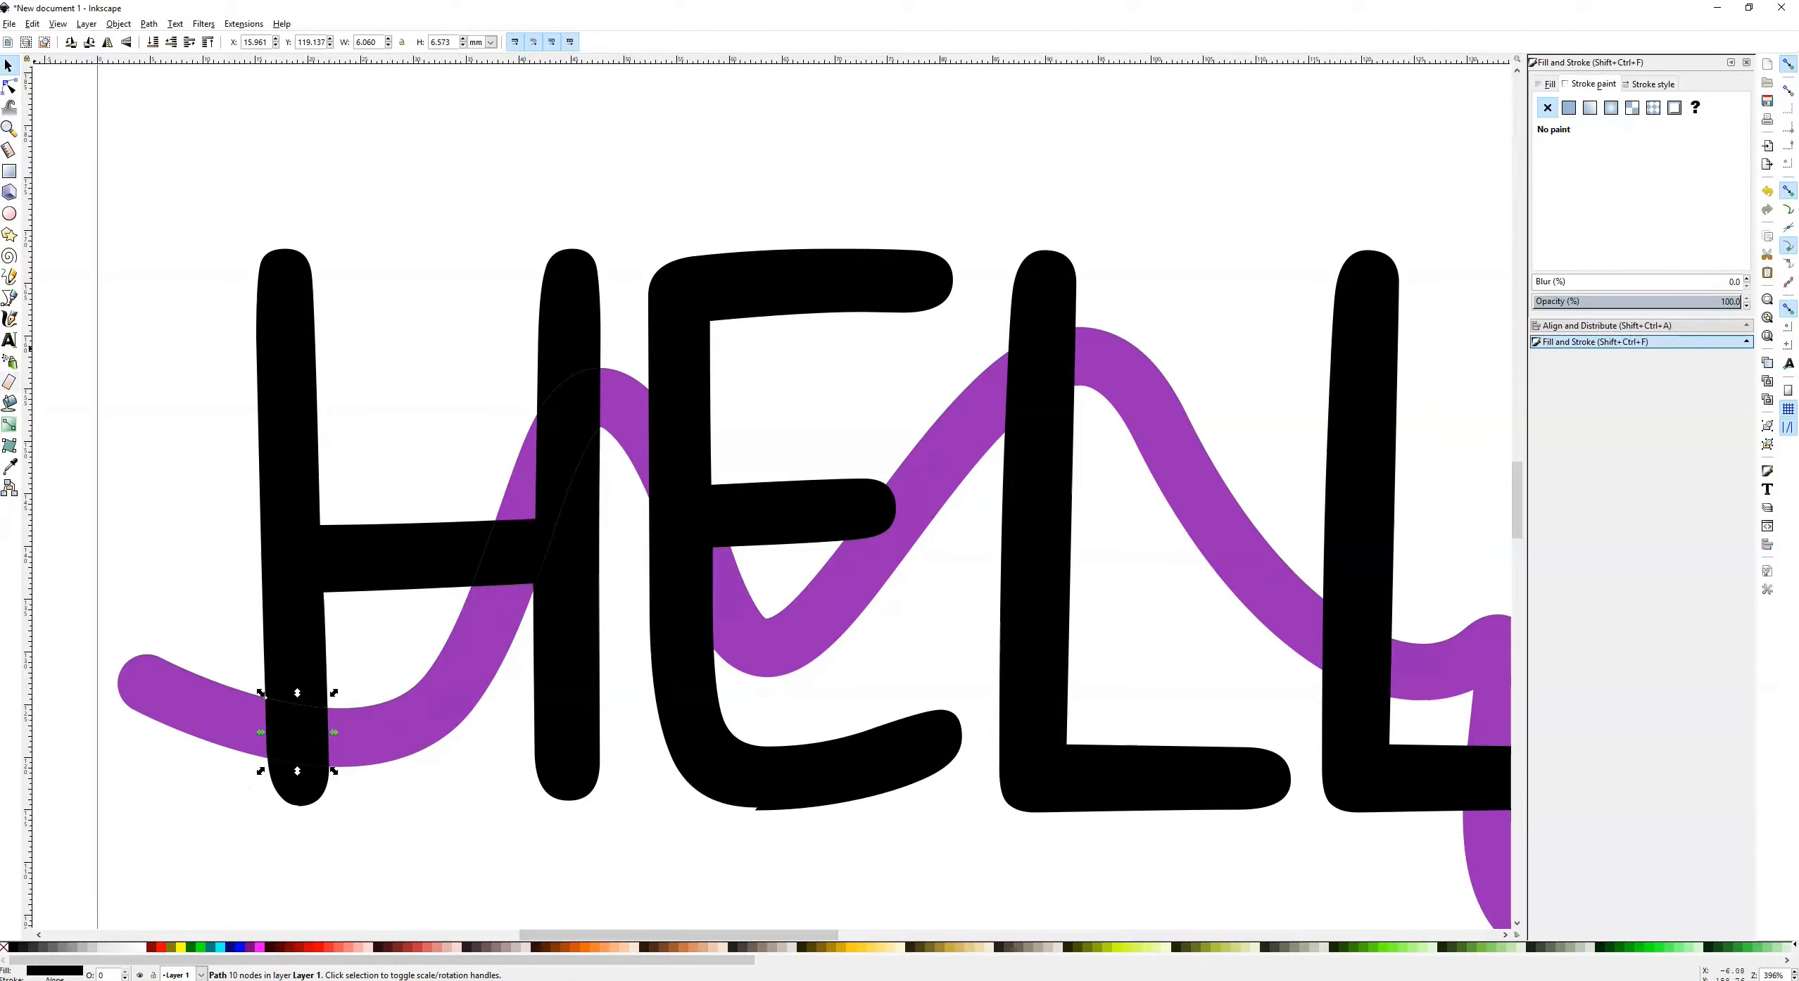
pyautogui.click(10, 468)
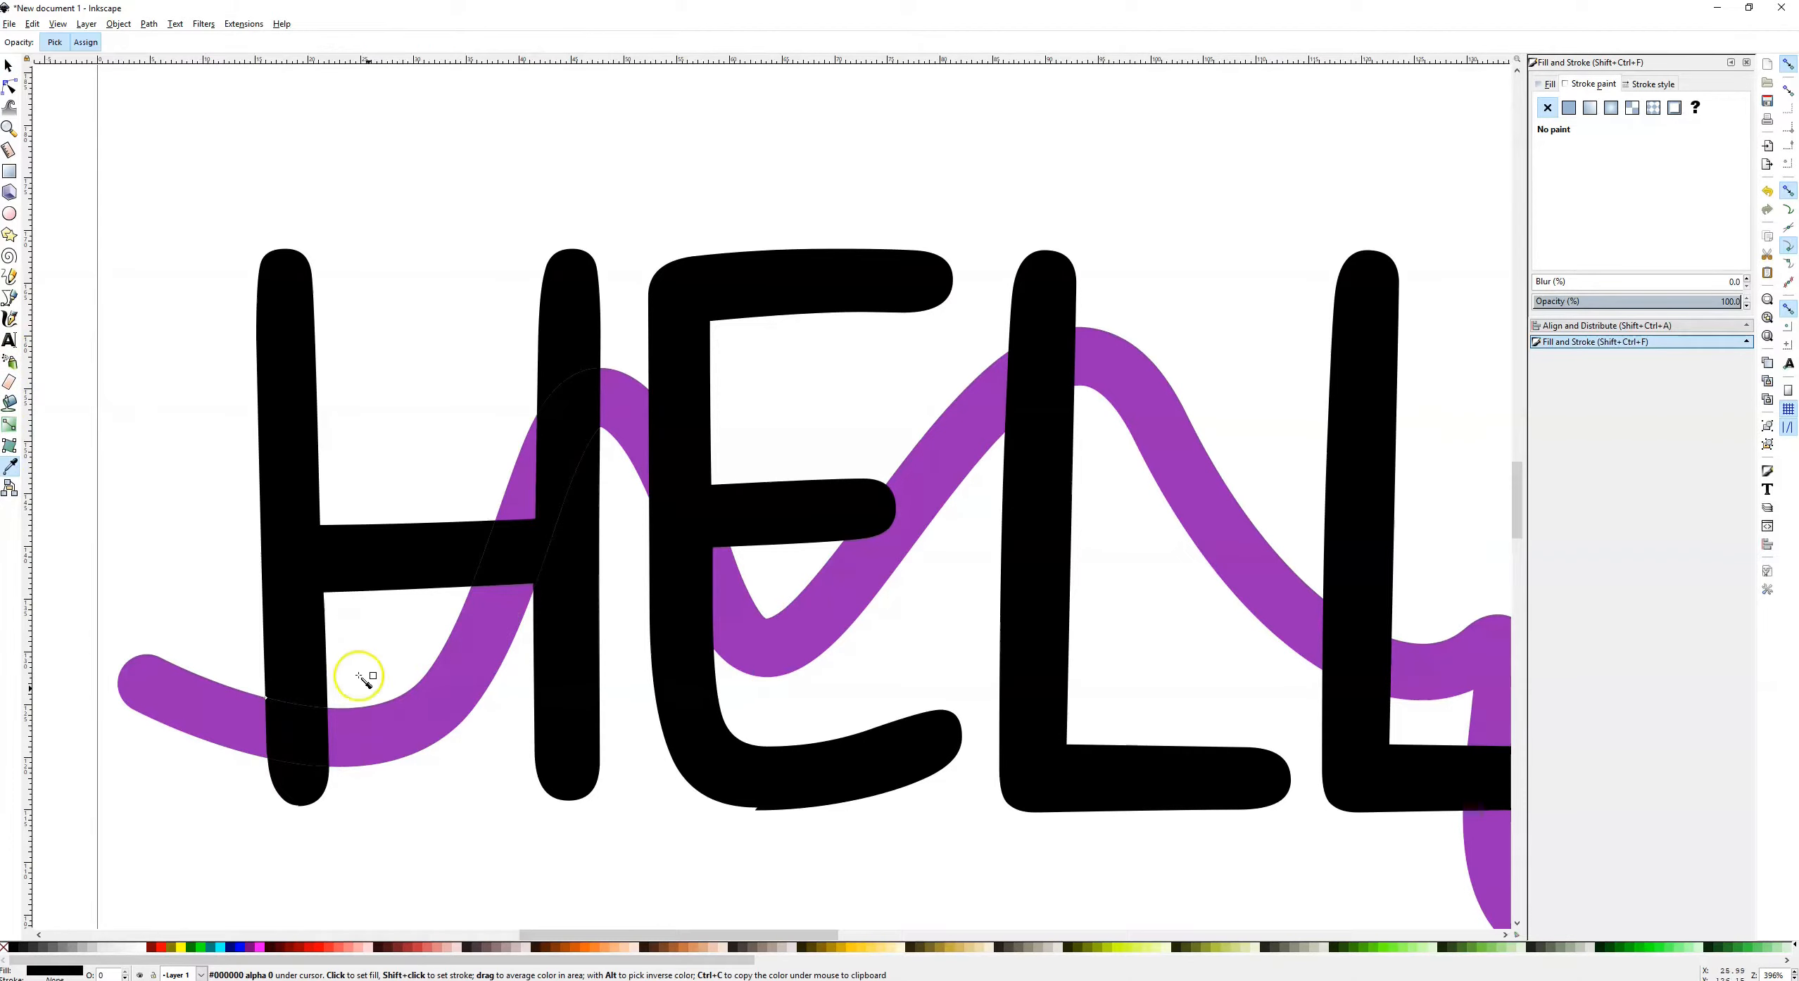
pyautogui.click(394, 723)
pyautogui.click(271, 714)
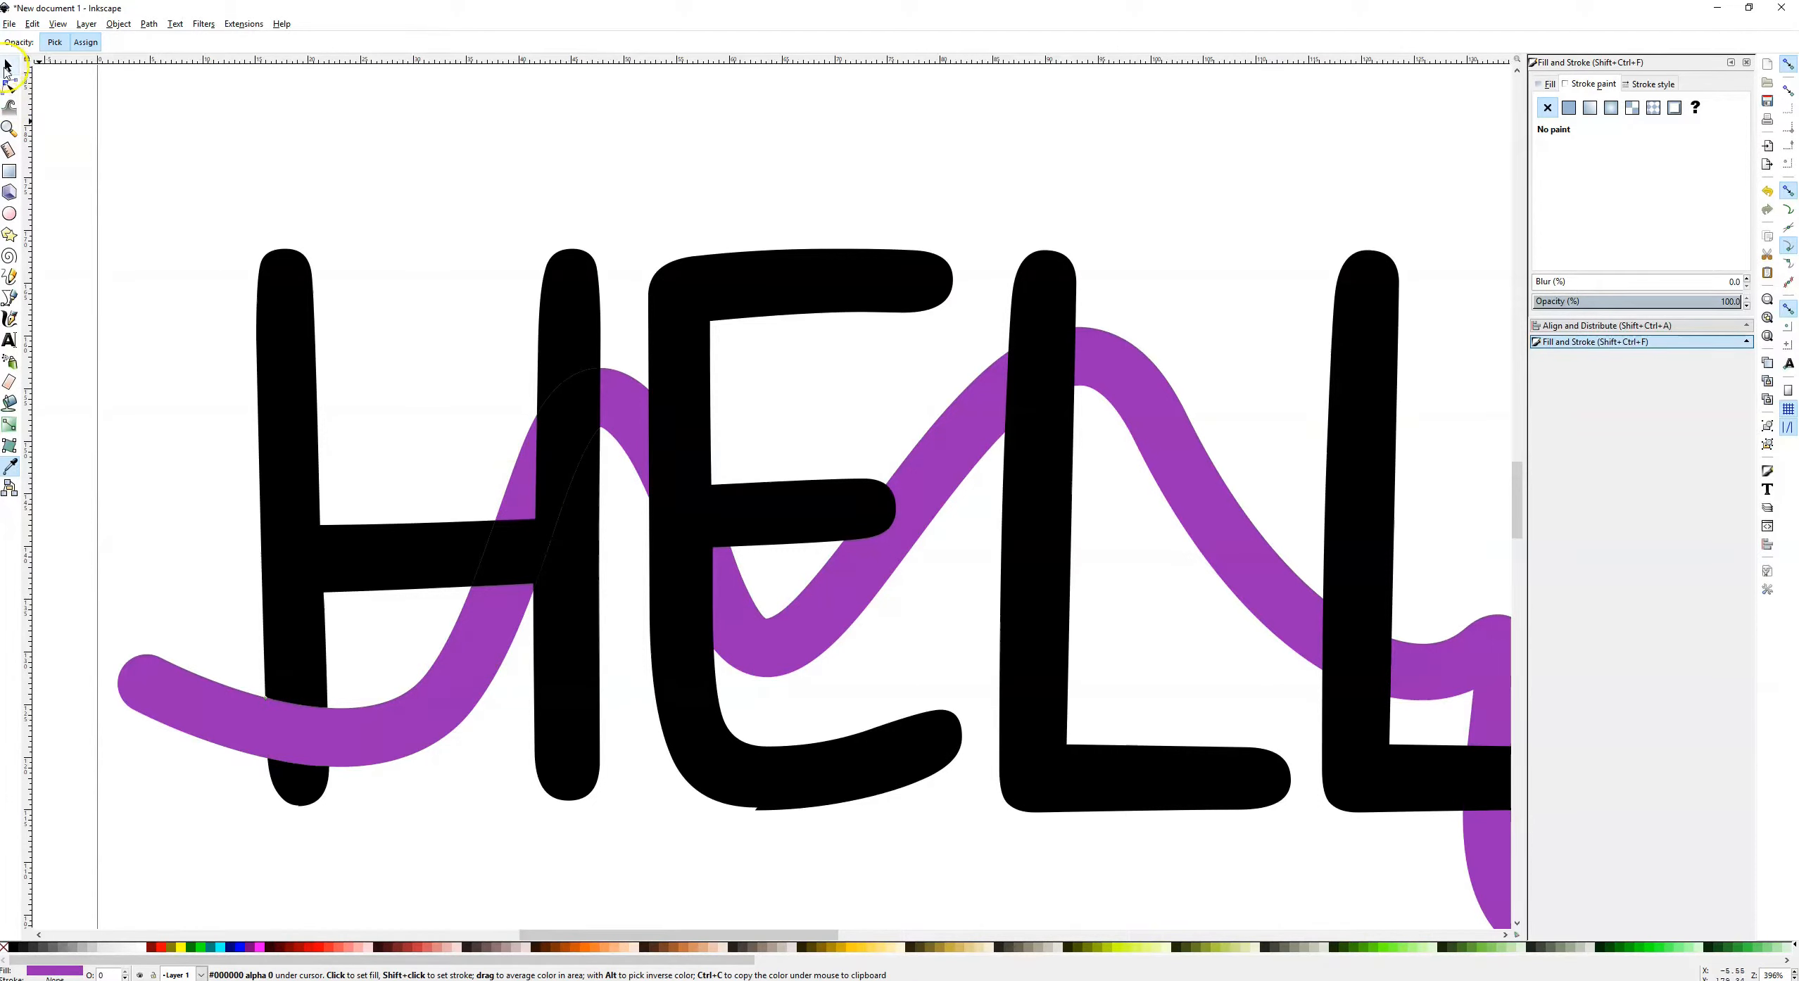
# Unite the recoloured overlap piece on the H's left leg with the purple path using Union
pyautogui.click(7, 67)
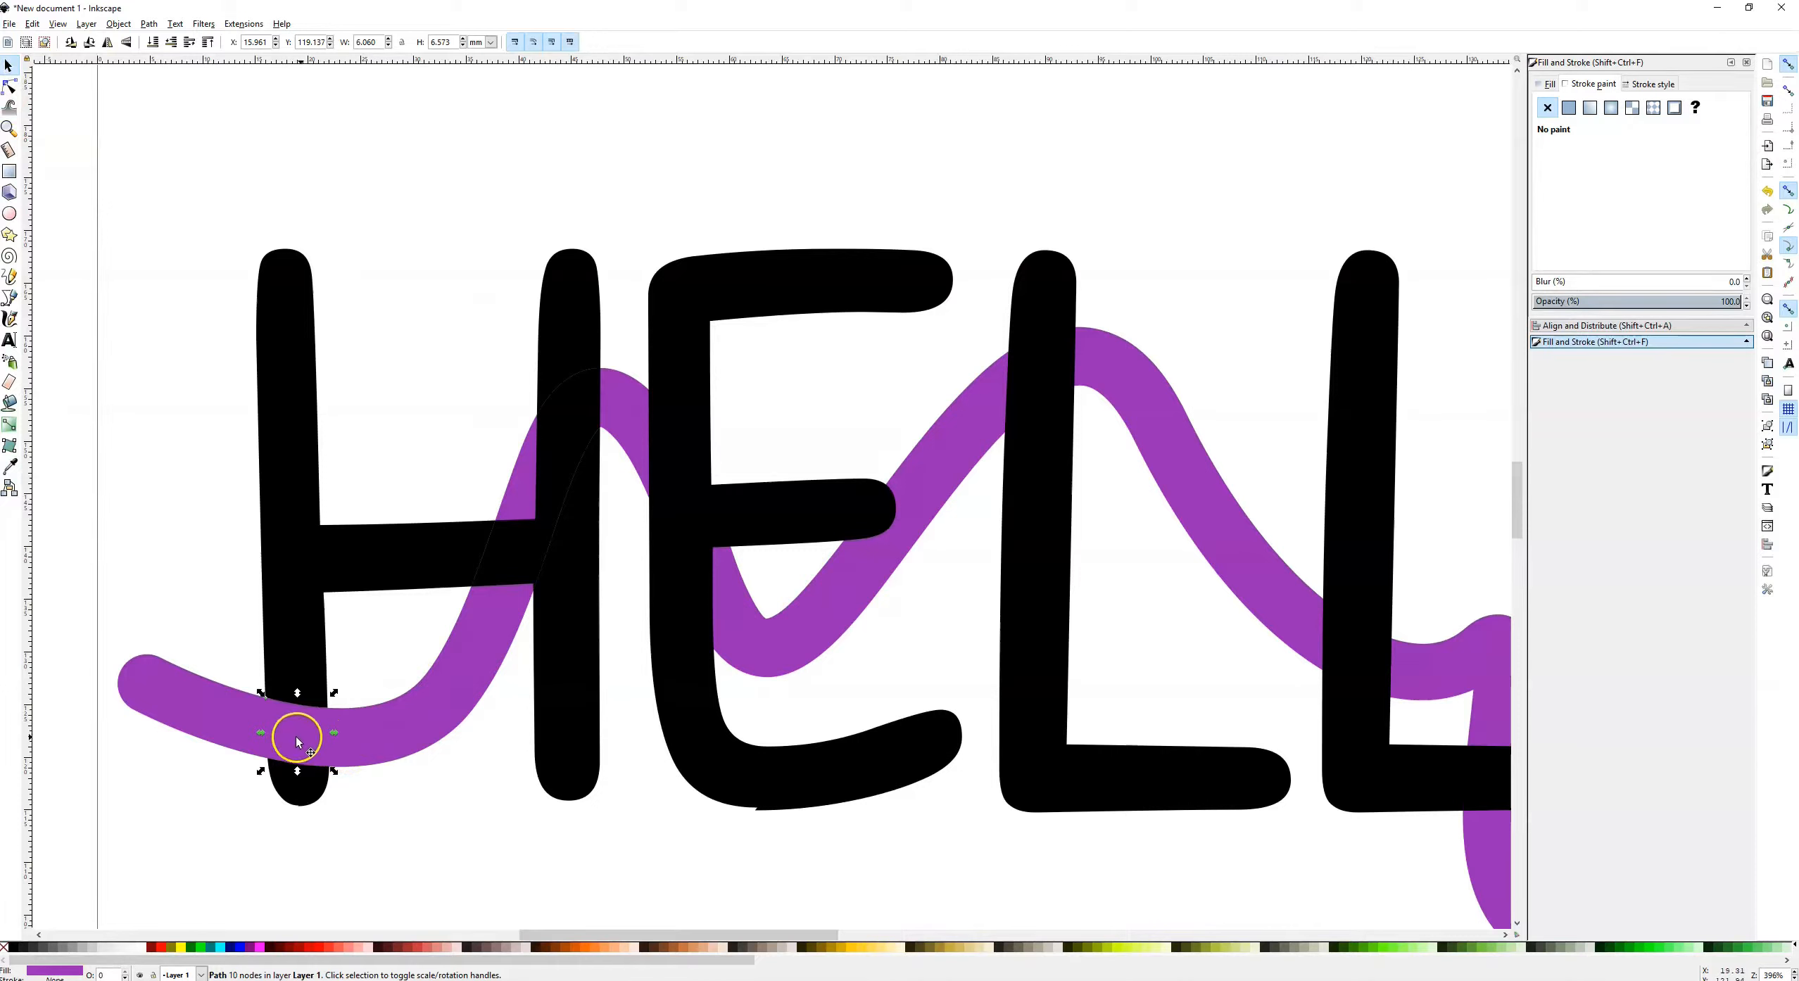
pyautogui.keyDown('shift'); pyautogui.click(385, 730); pyautogui.keyUp('shift')
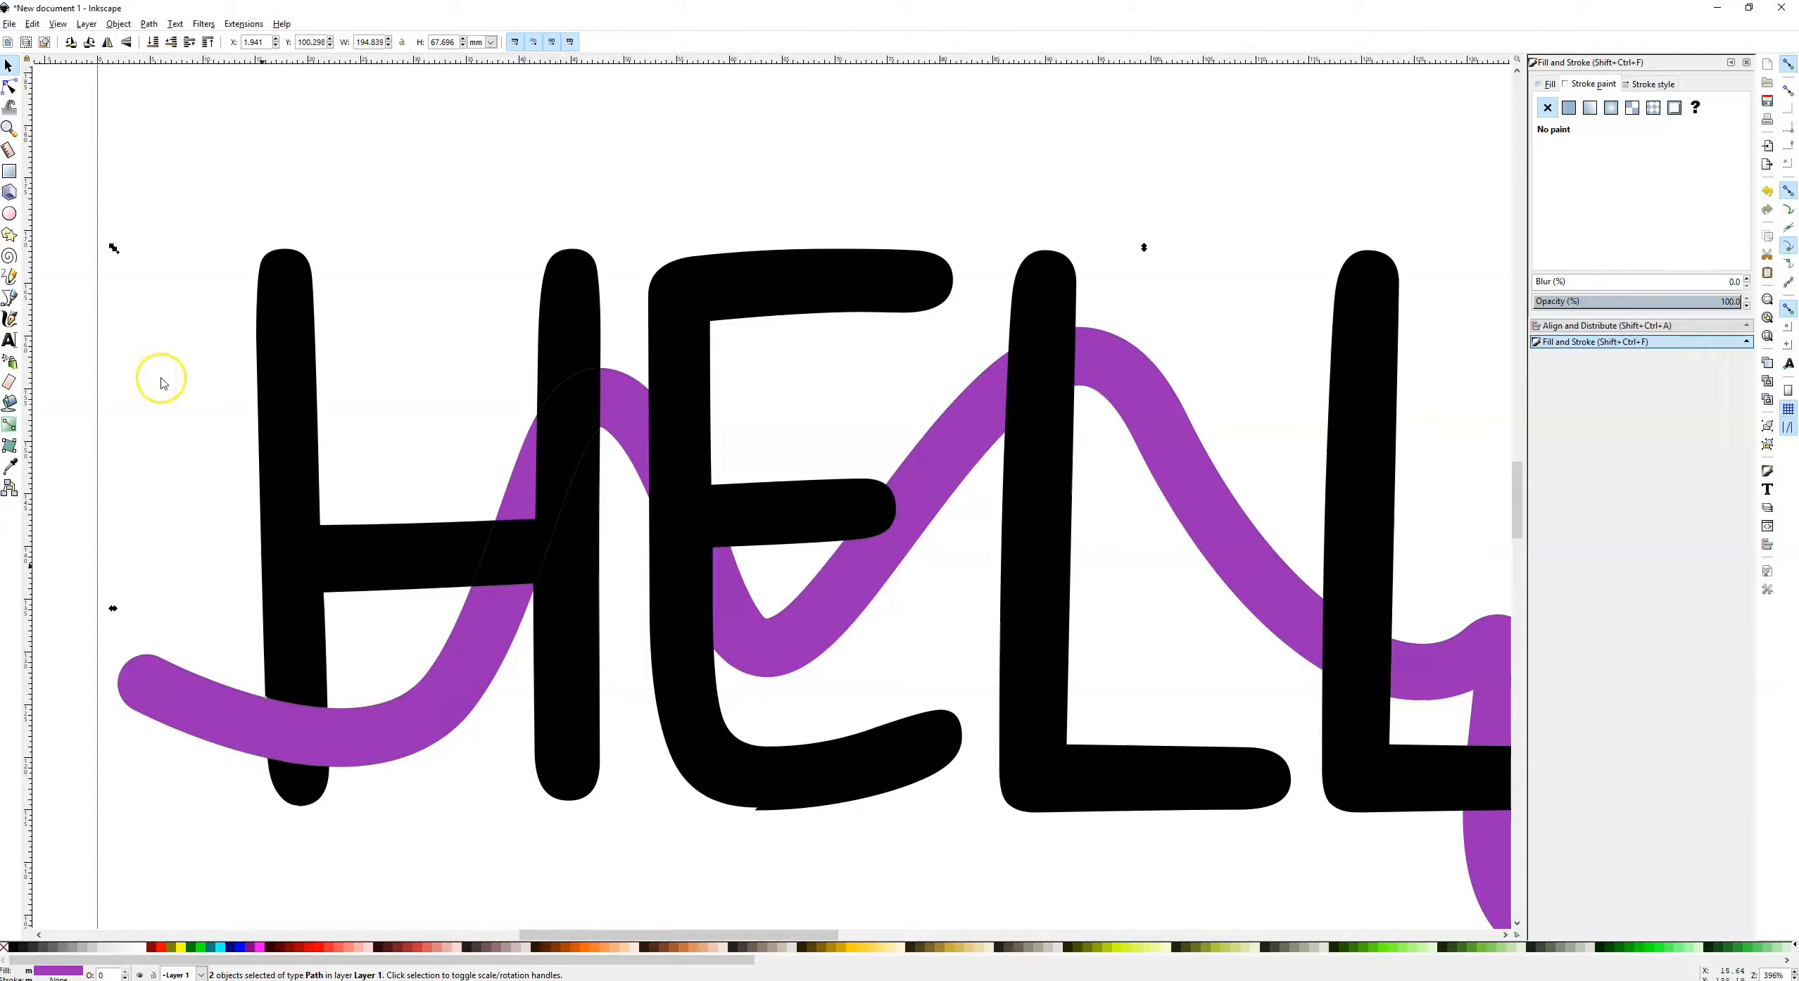
pyautogui.click(149, 24)
pyautogui.click(169, 102)
pyautogui.click(395, 204)
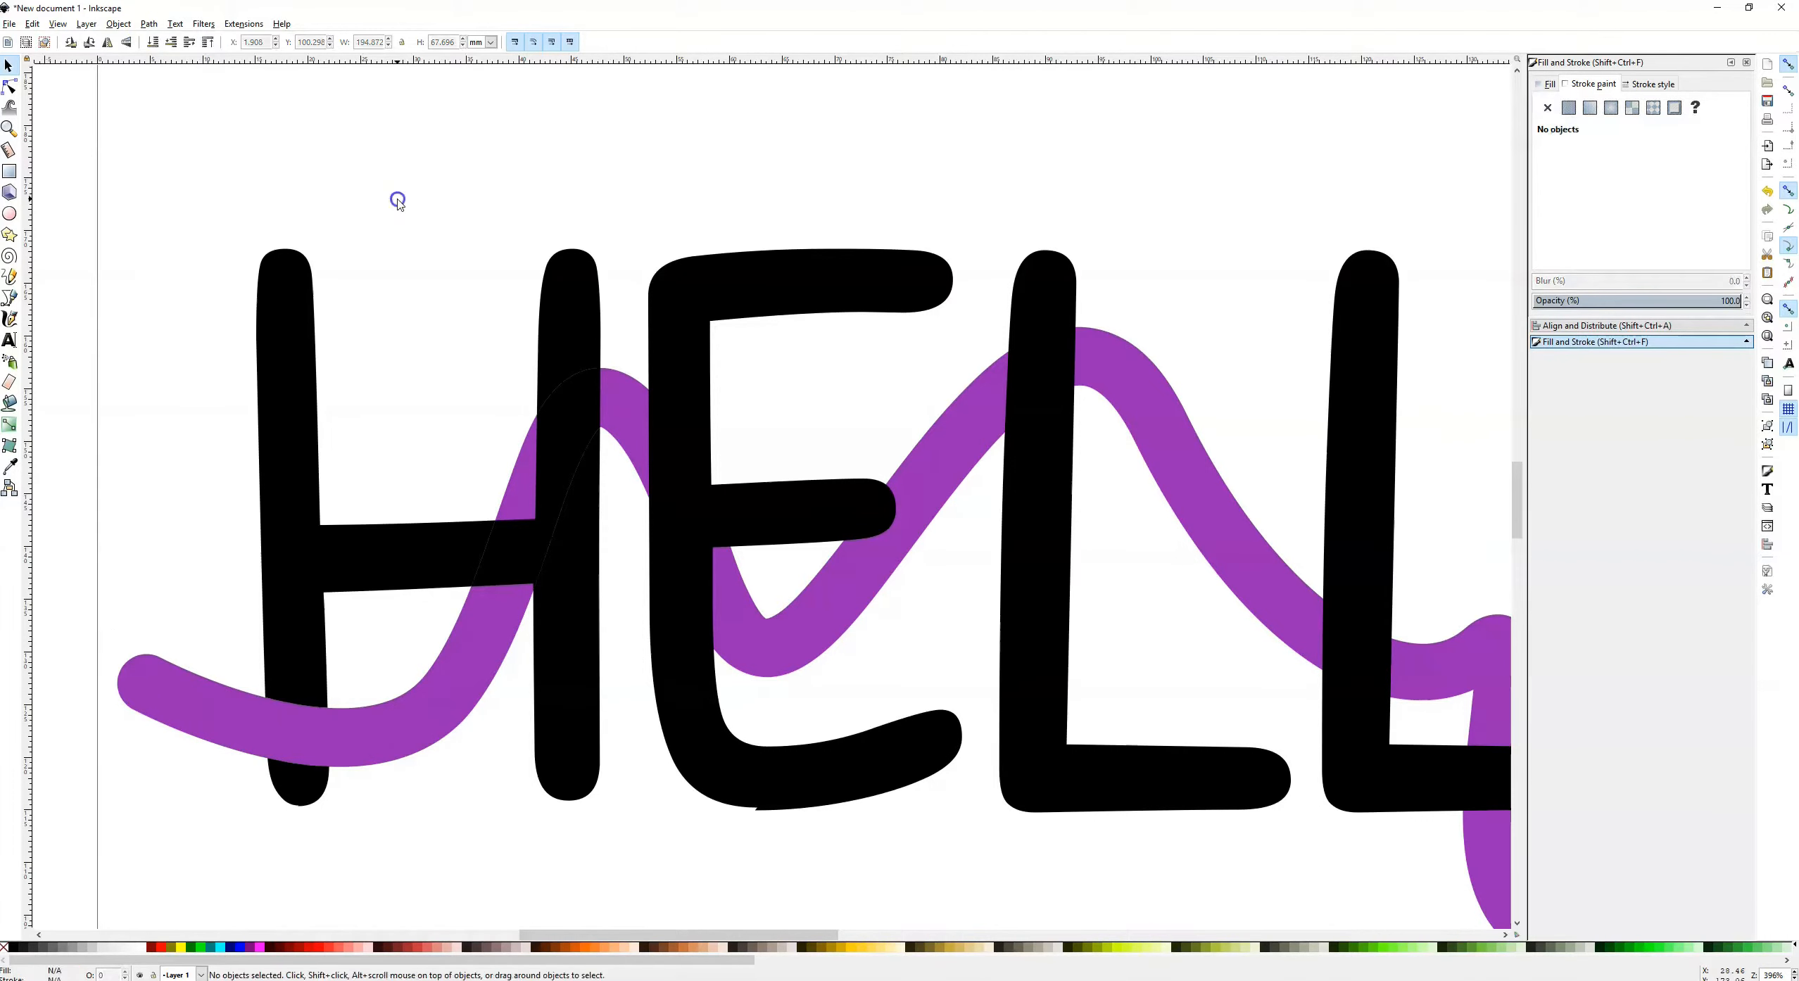
# Unite the black H pieces of the right leg, crossbar and upper left leg into one path using Union
pyautogui.click(566, 464)
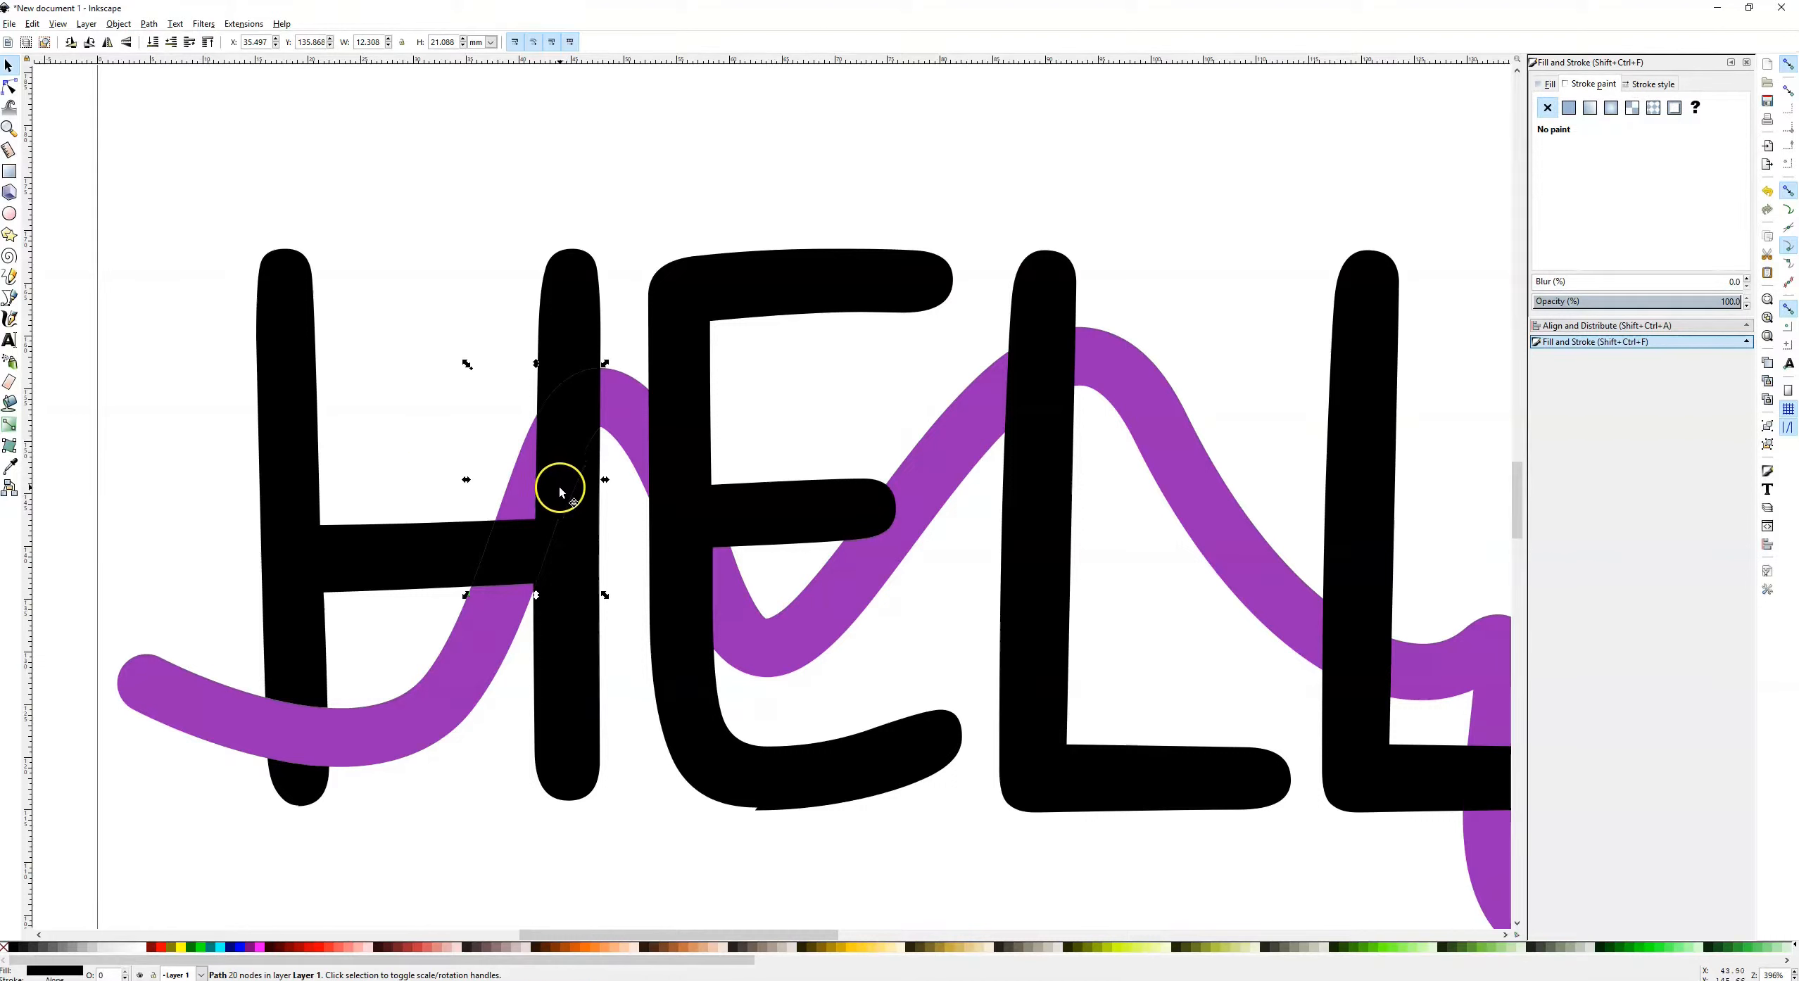
pyautogui.click(570, 284)
pyautogui.keyDown('shift'); pyautogui.click(453, 510); pyautogui.keyUp('shift')
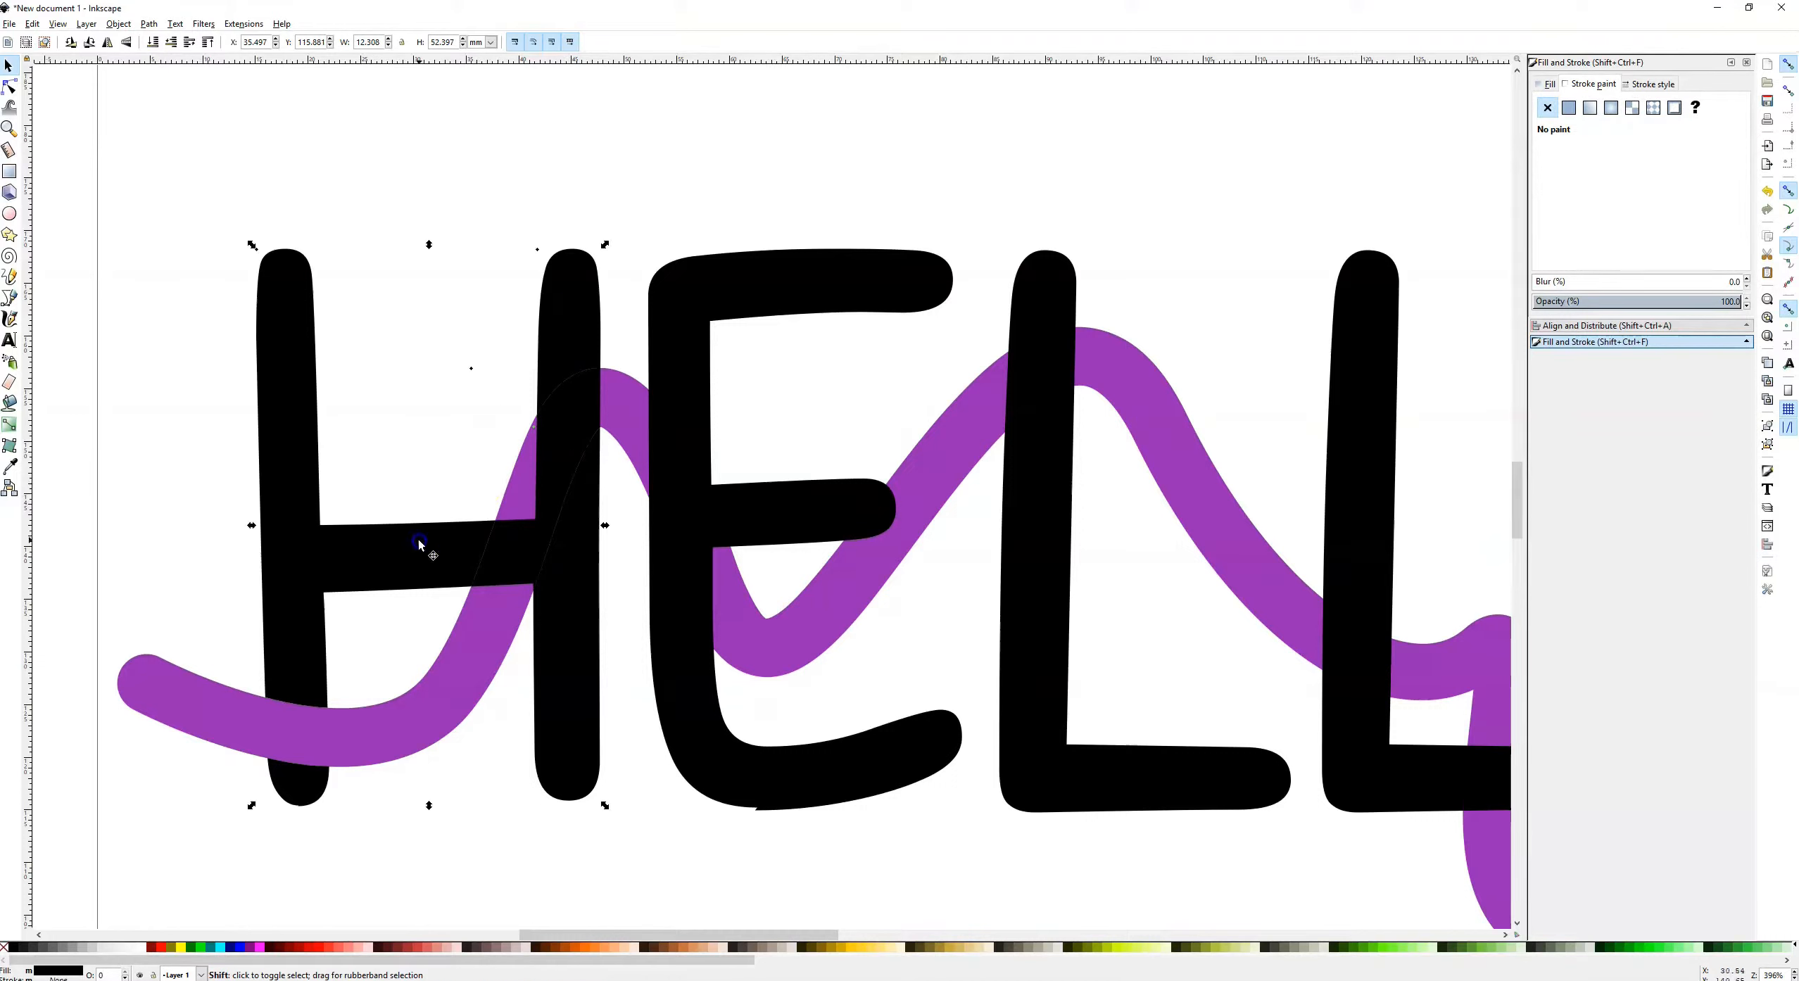
pyautogui.click(148, 24)
pyautogui.click(169, 105)
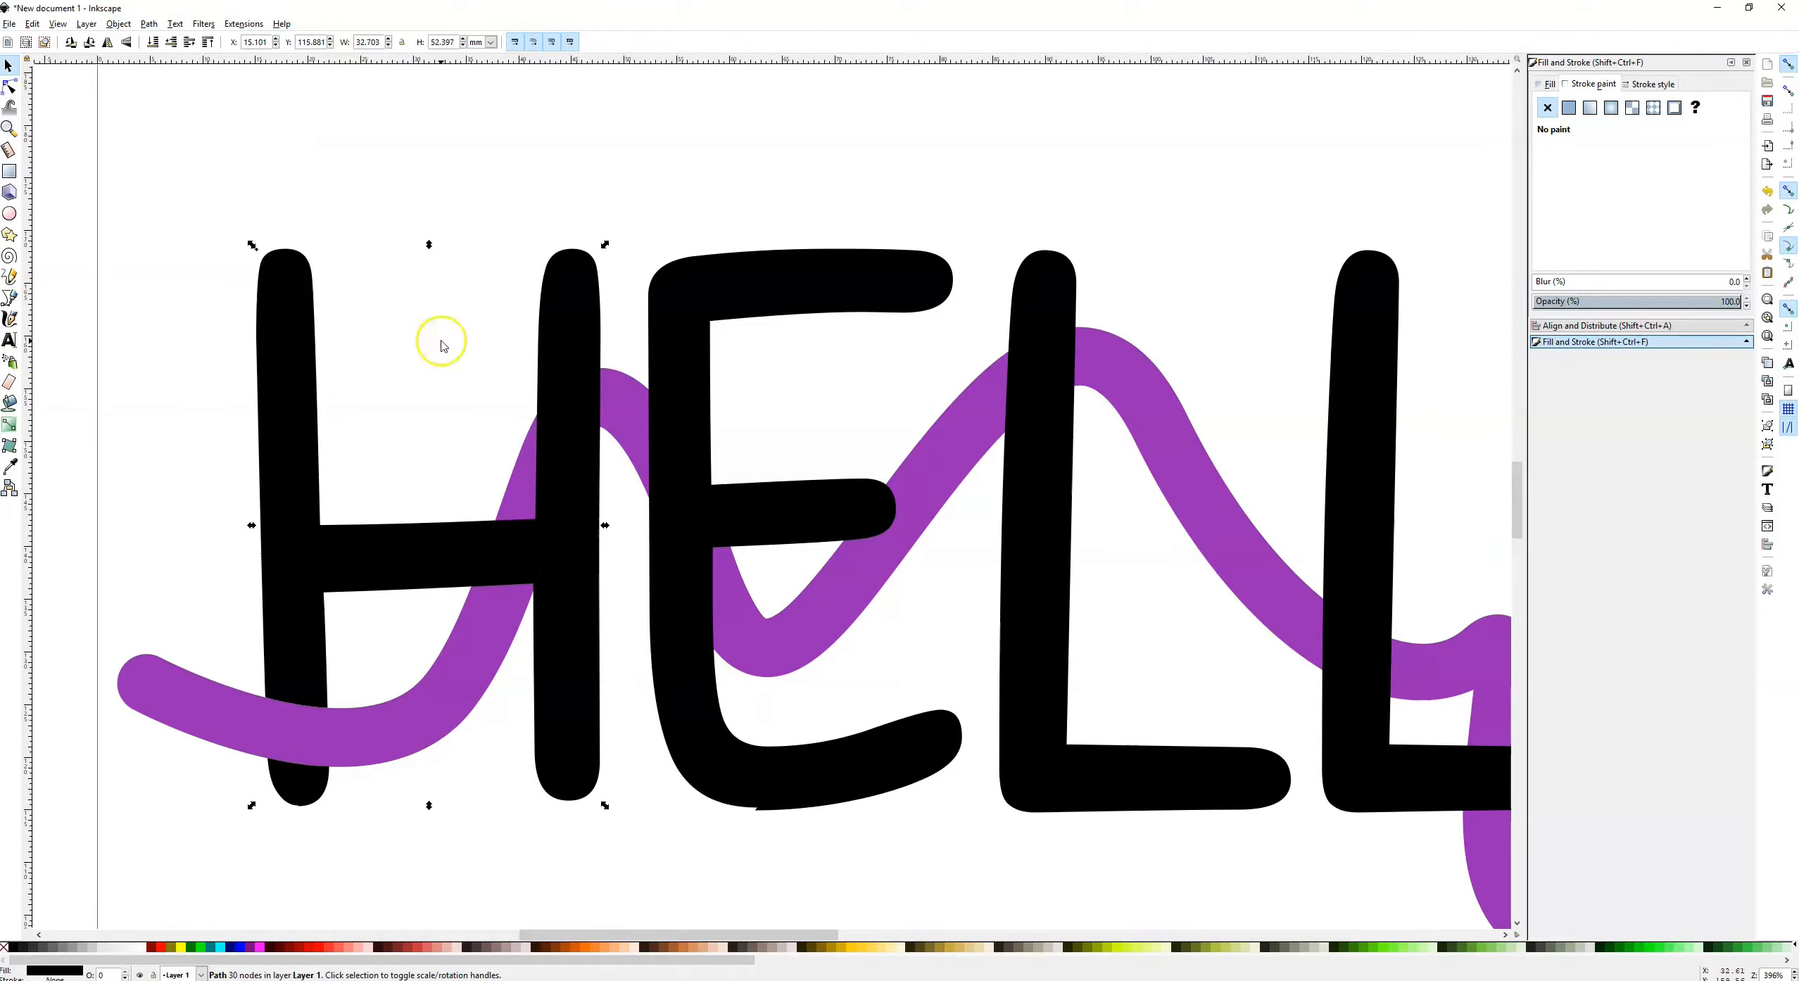
pyautogui.click(433, 381)
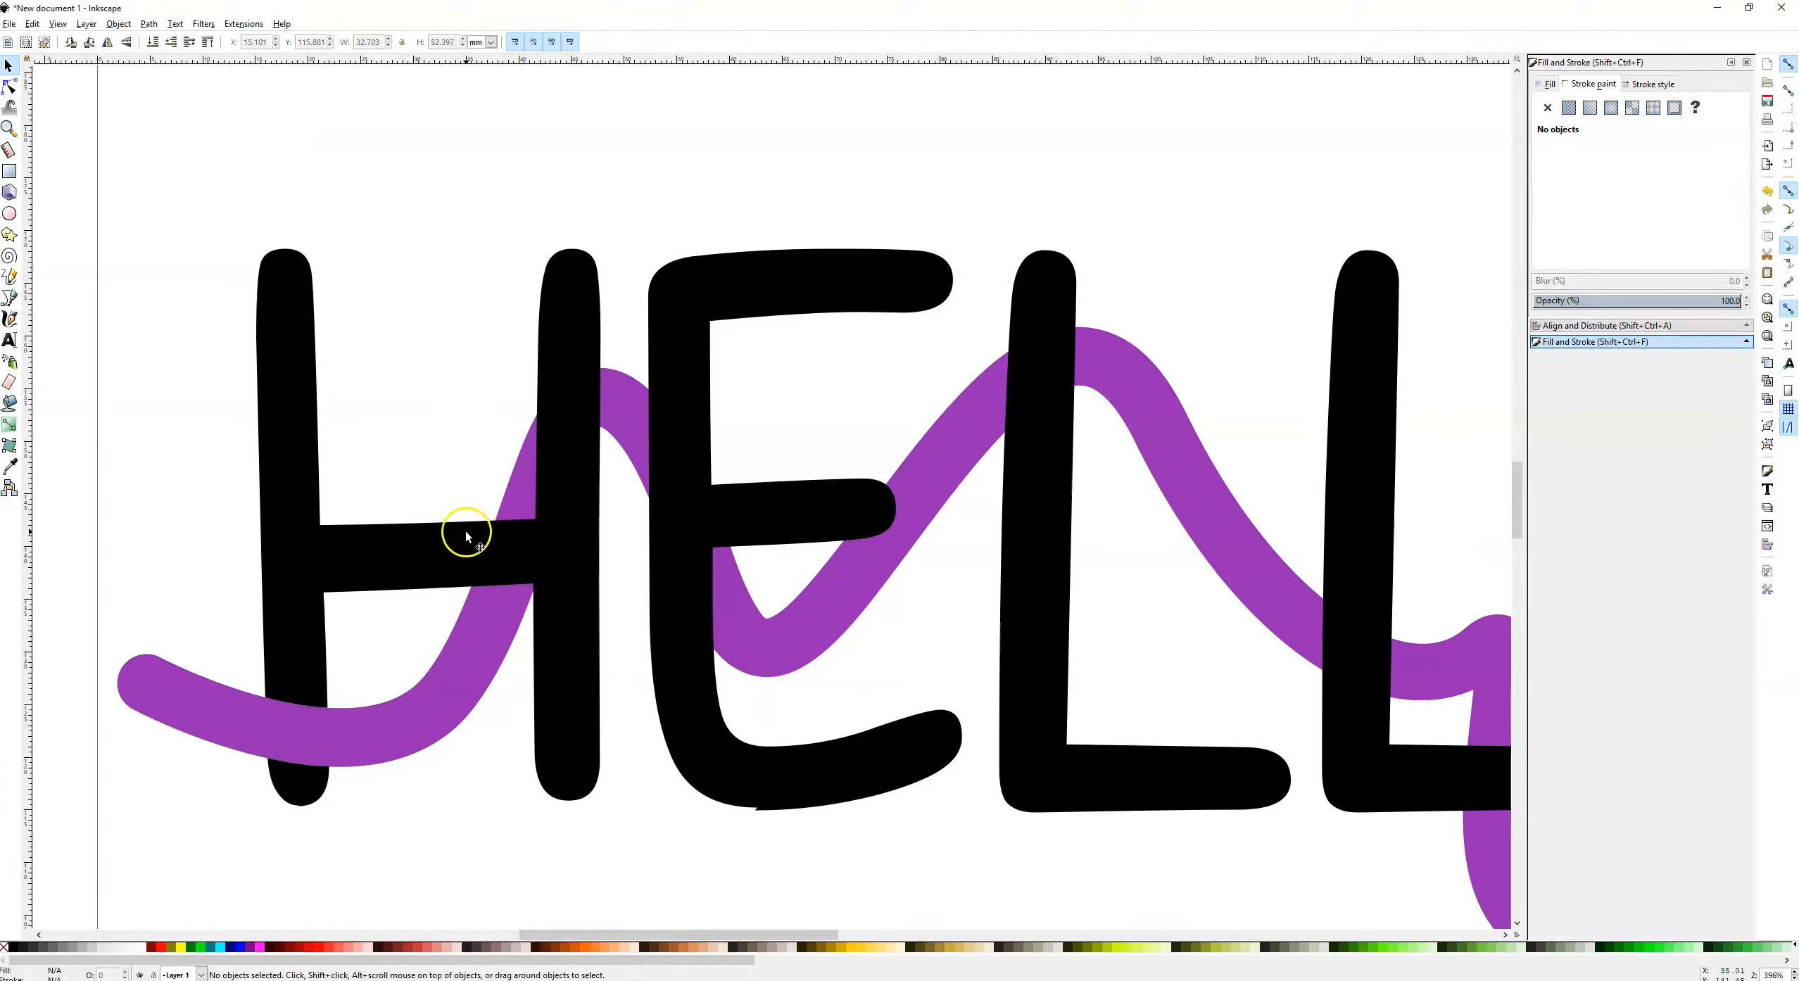
# Unite the detached tip at the foot of the H's left leg with the rest of the H using Union
pyautogui.moveTo(482, 543); pyautogui.dragTo(546, 613)
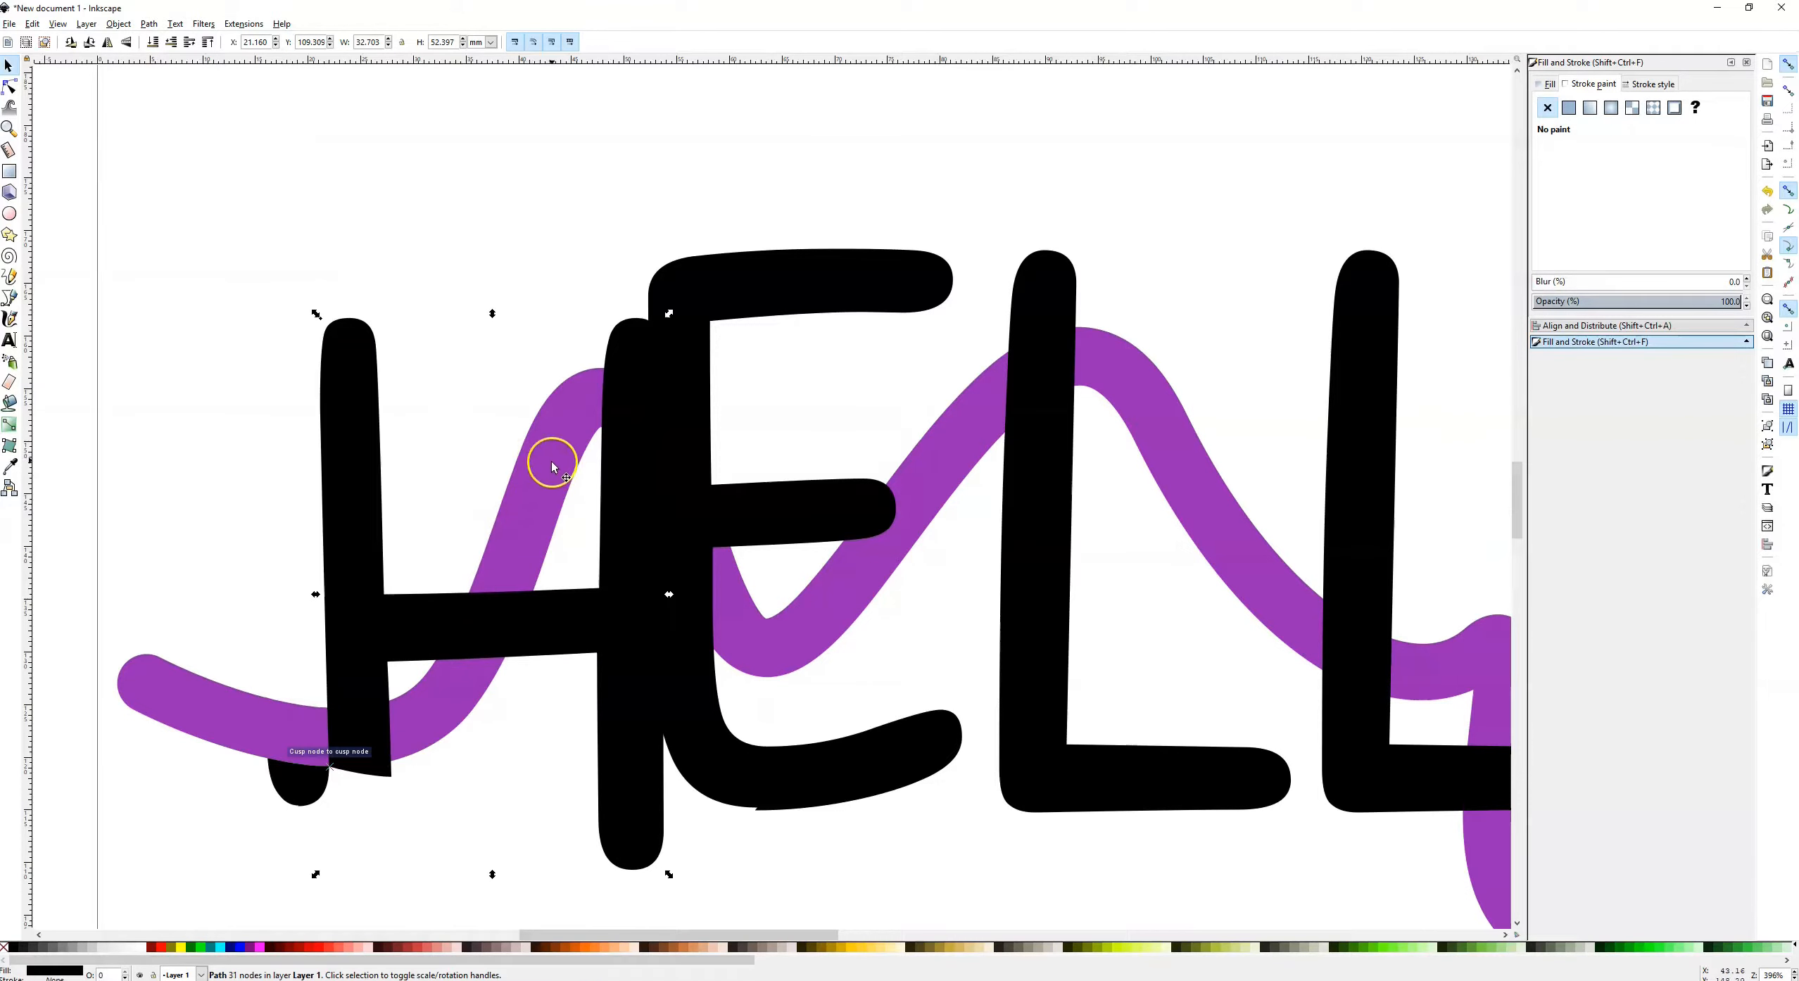
pyautogui.hotkey('ctrl', 'z')
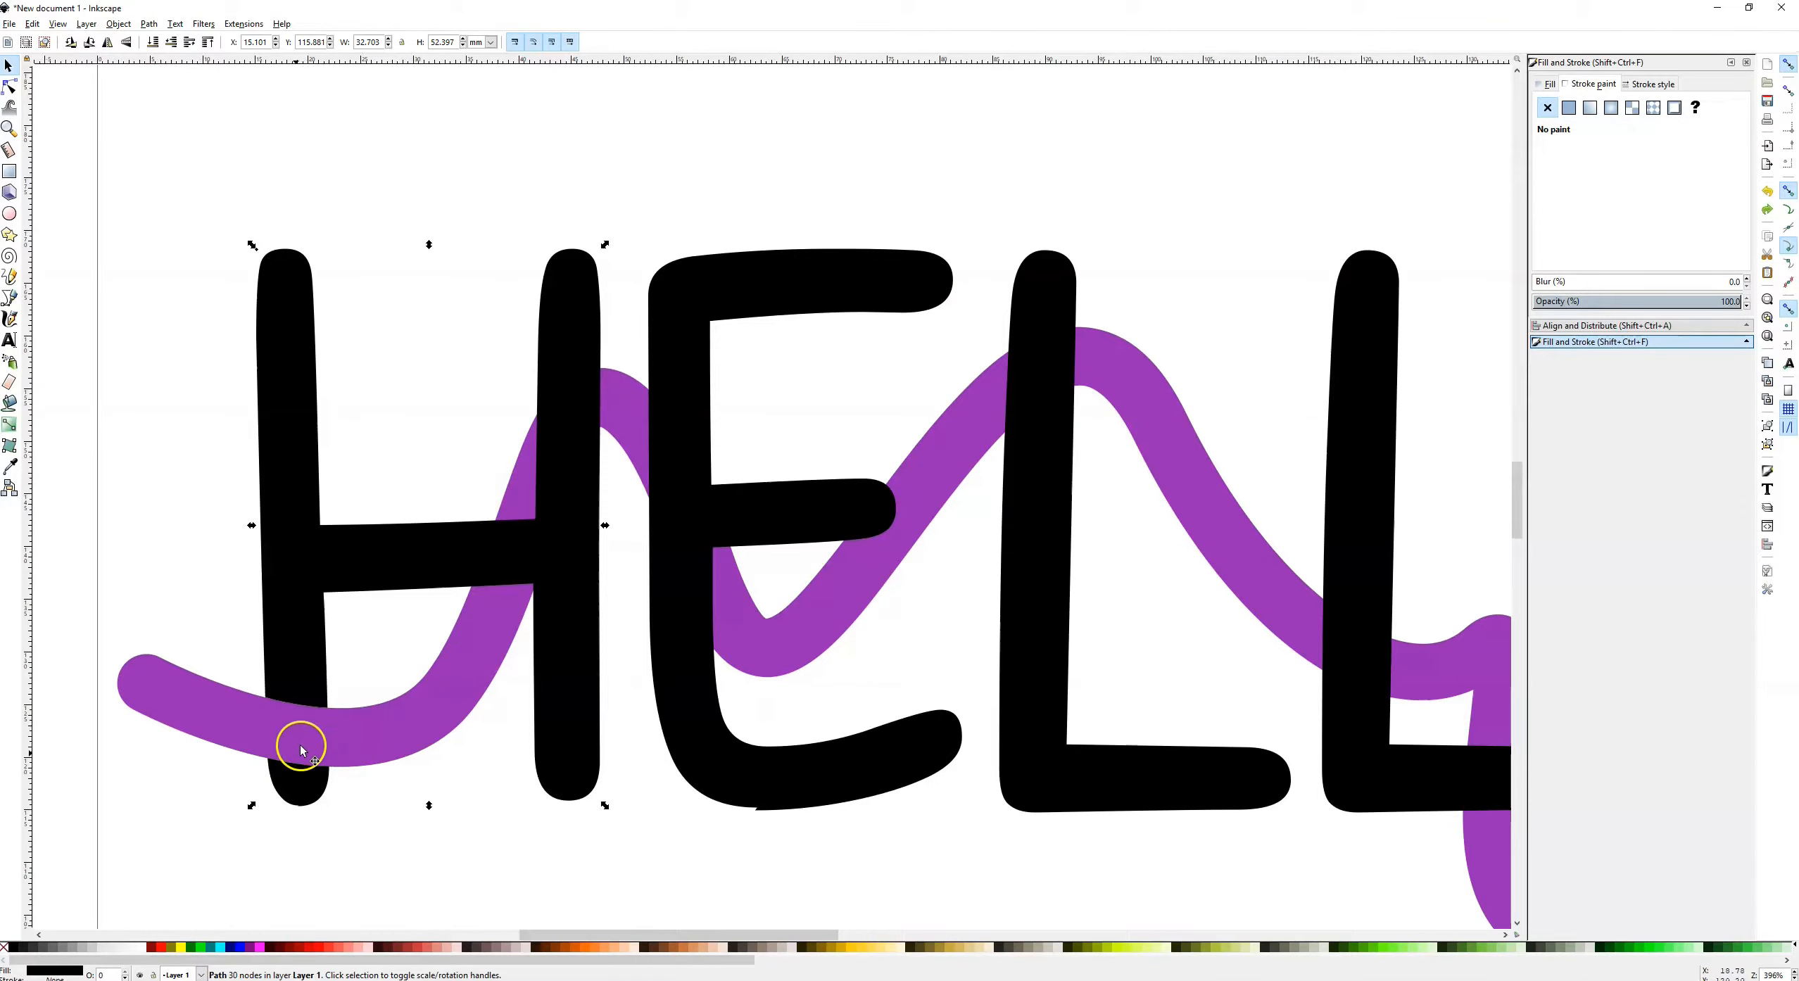
pyautogui.keyDown('shift'); pyautogui.click(298, 797); pyautogui.keyUp('shift')
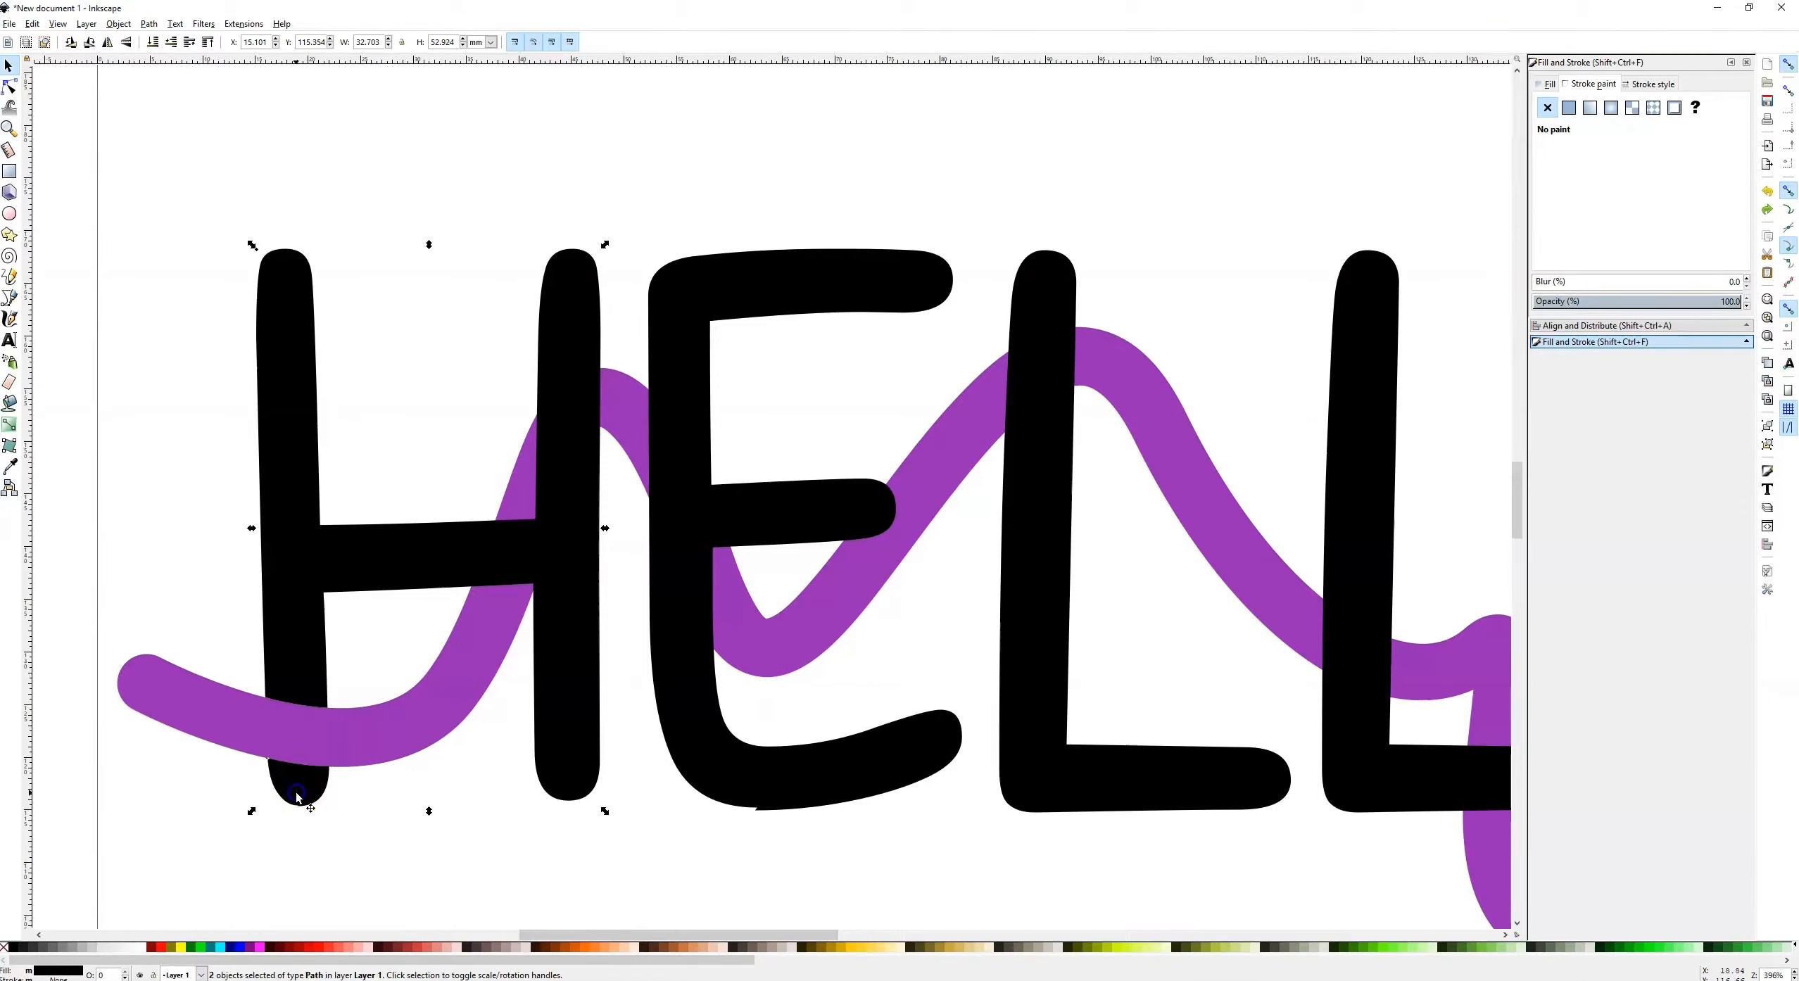
pyautogui.click(152, 23)
pyautogui.click(172, 105)
# Try moving the united H to check that its parts stay together, and undo the moves
pyautogui.click(160, 433)
pyautogui.moveTo(280, 473); pyautogui.dragTo(345, 385)
pyautogui.hotkey('ctrl', 'z')
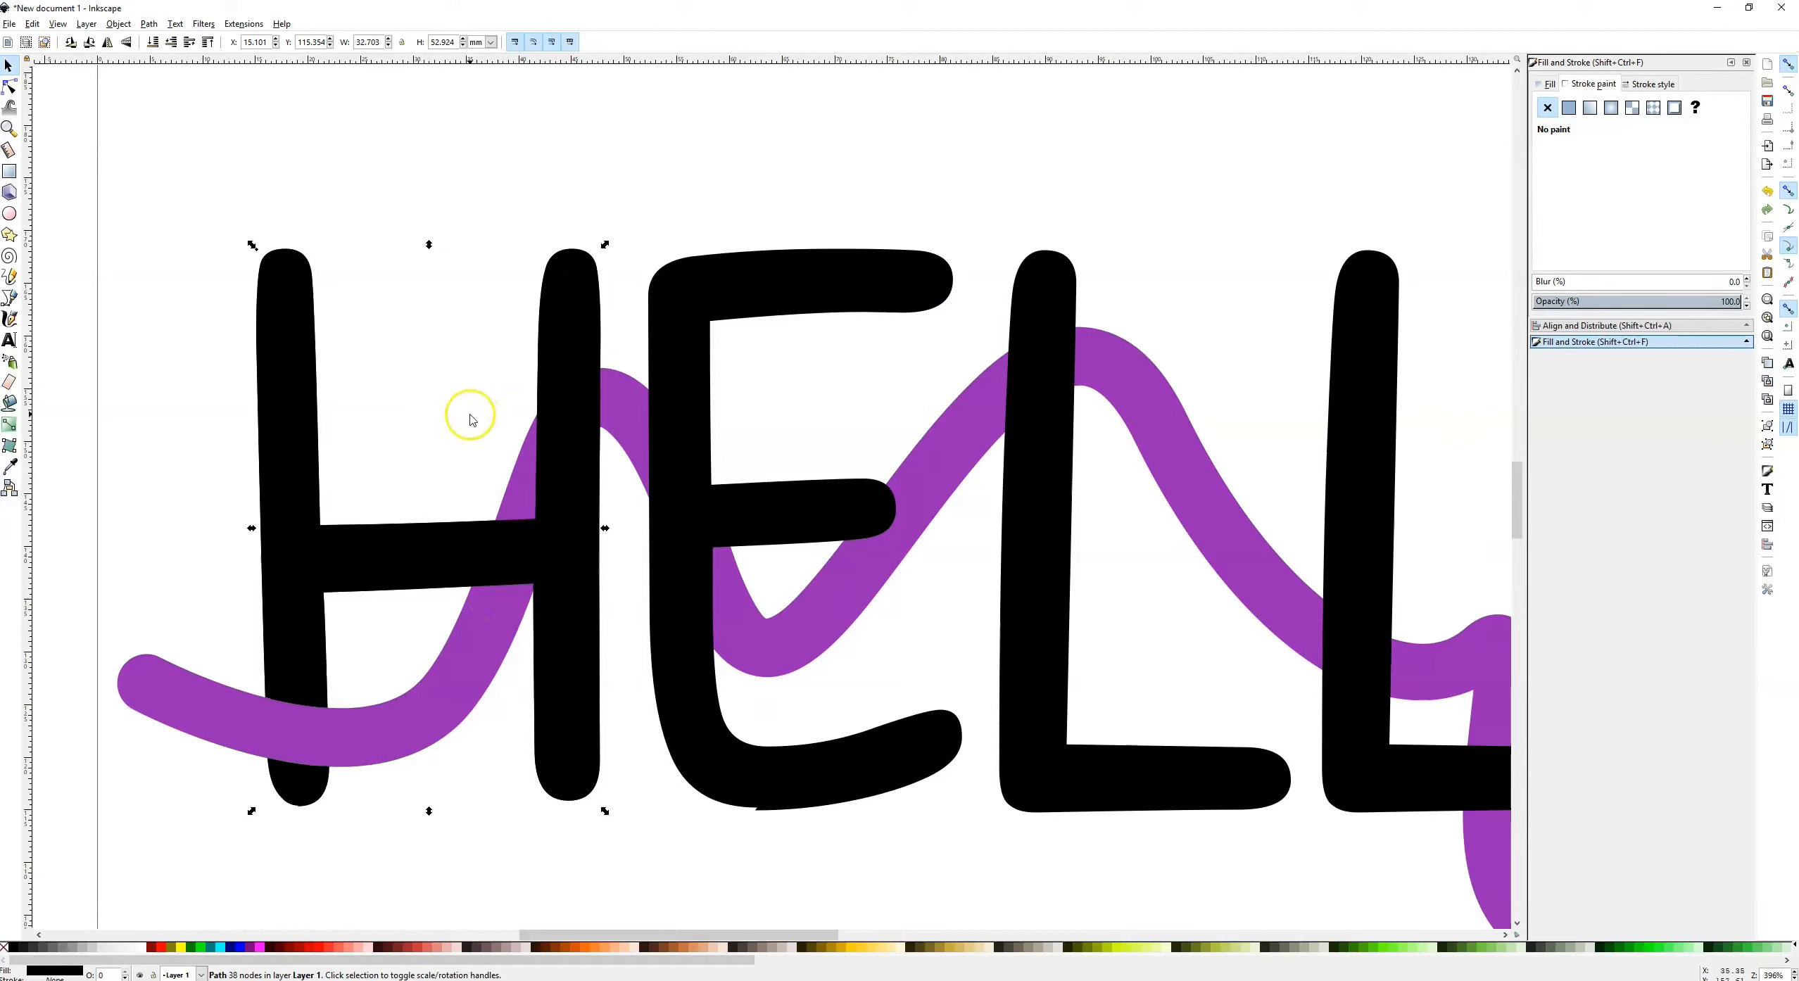
pyautogui.moveTo(492, 562); pyautogui.dragTo(535, 589)
pyautogui.hotkey('ctrl', 'z')
# Duplicate the united H in place and subtract the copy from the purple path using Difference
pyautogui.hotkey('ctrl', 'z')
pyautogui.keyDown('shift'); pyautogui.click(504, 616); pyautogui.keyUp('shift')
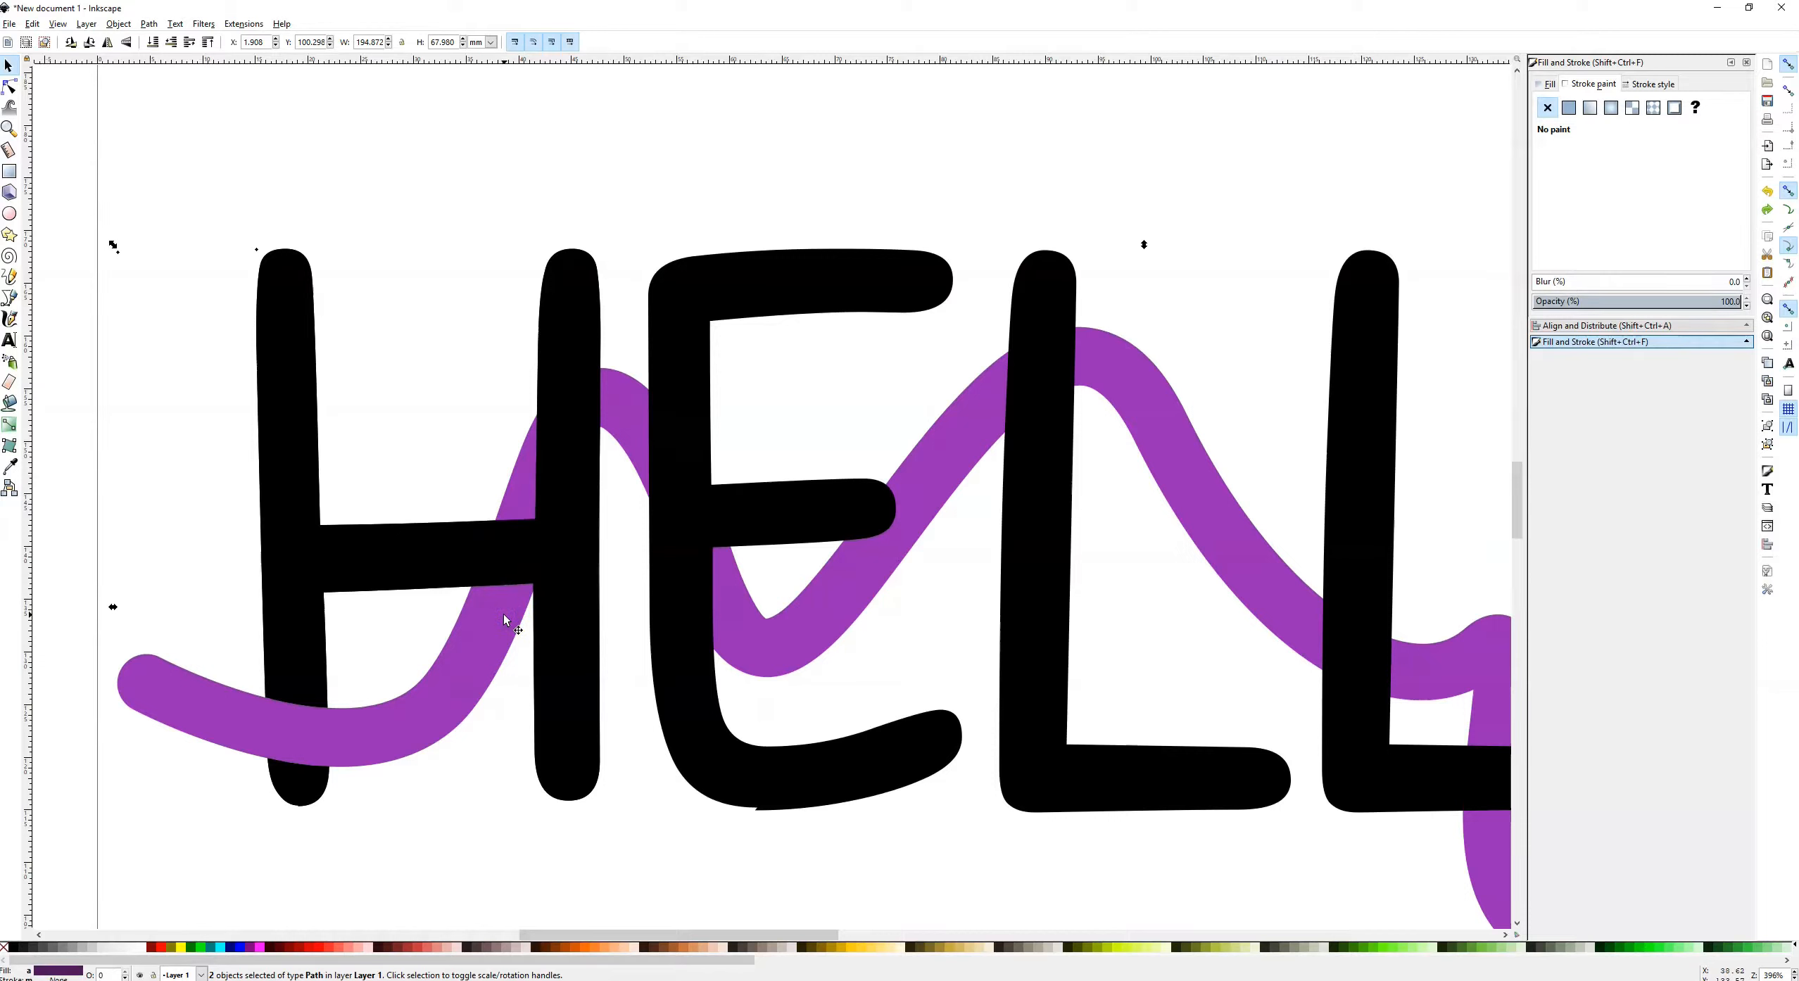
pyautogui.click(148, 24)
pyautogui.click(173, 124)
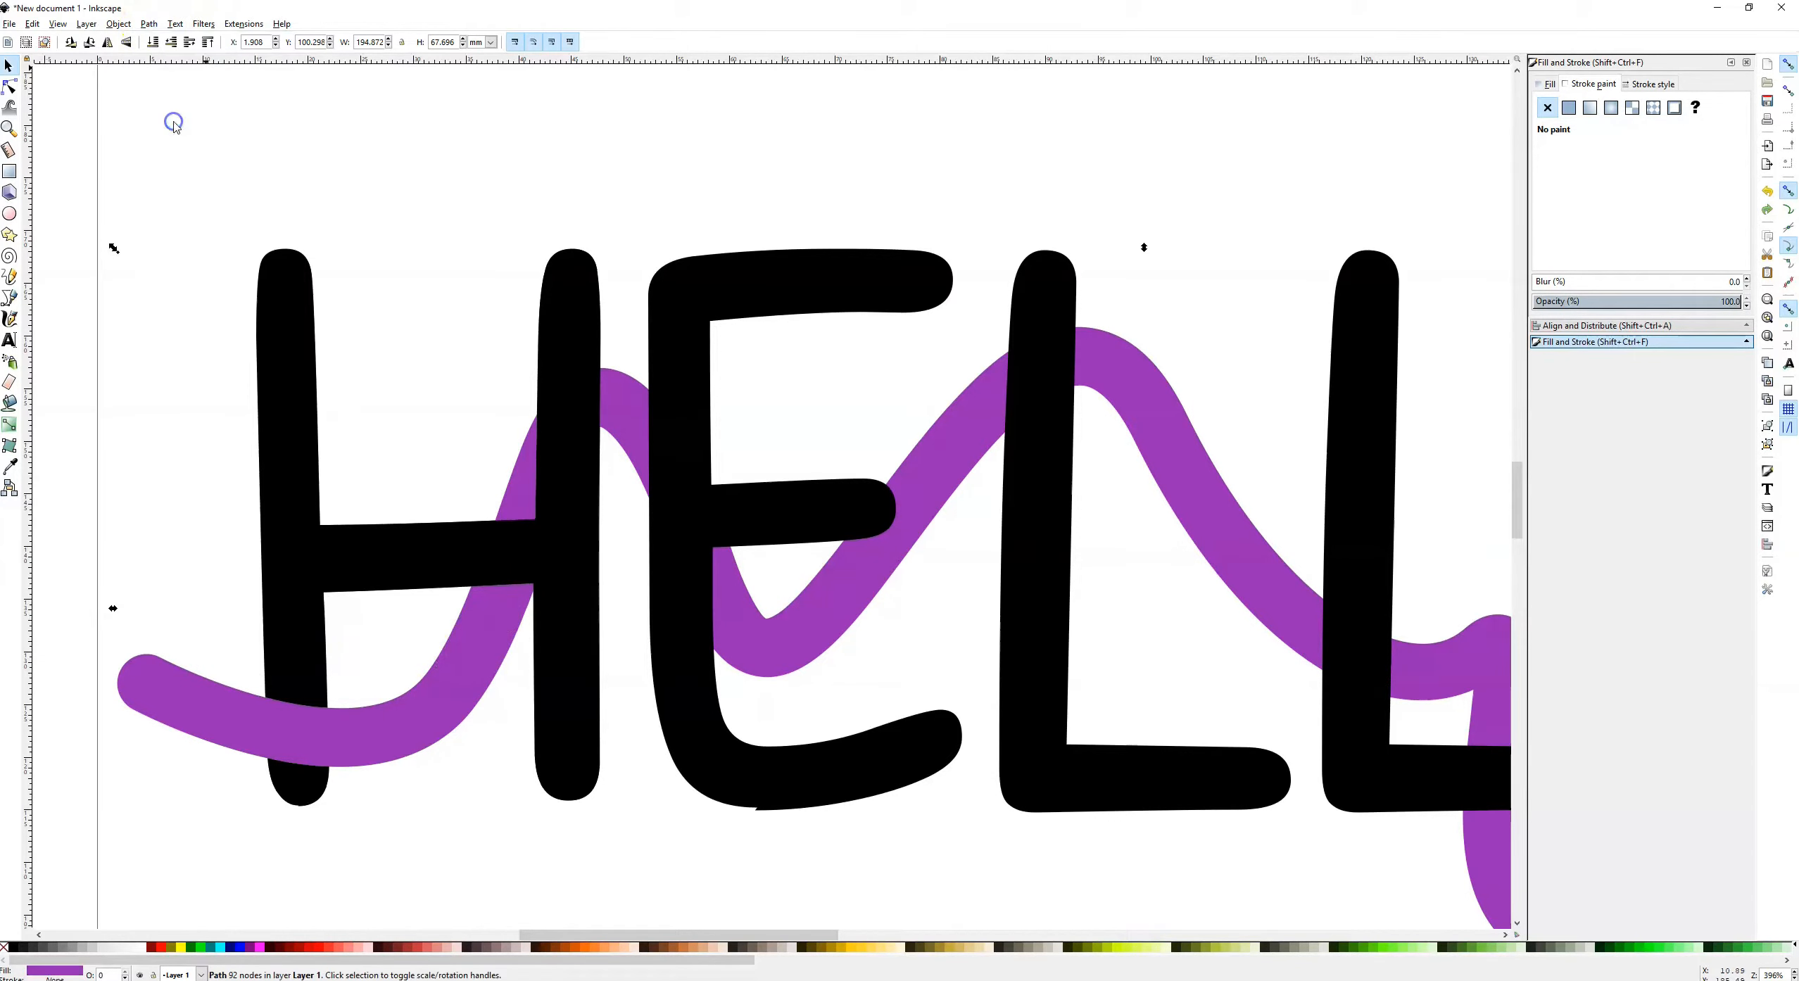
# Try recolouring the overlap piece at the end of the E's middle bar with purple sampled from the line
pyautogui.hscroll(10, 537, 249)
pyautogui.click(588, 466)
pyautogui.press('d')
pyautogui.click(414, 470)
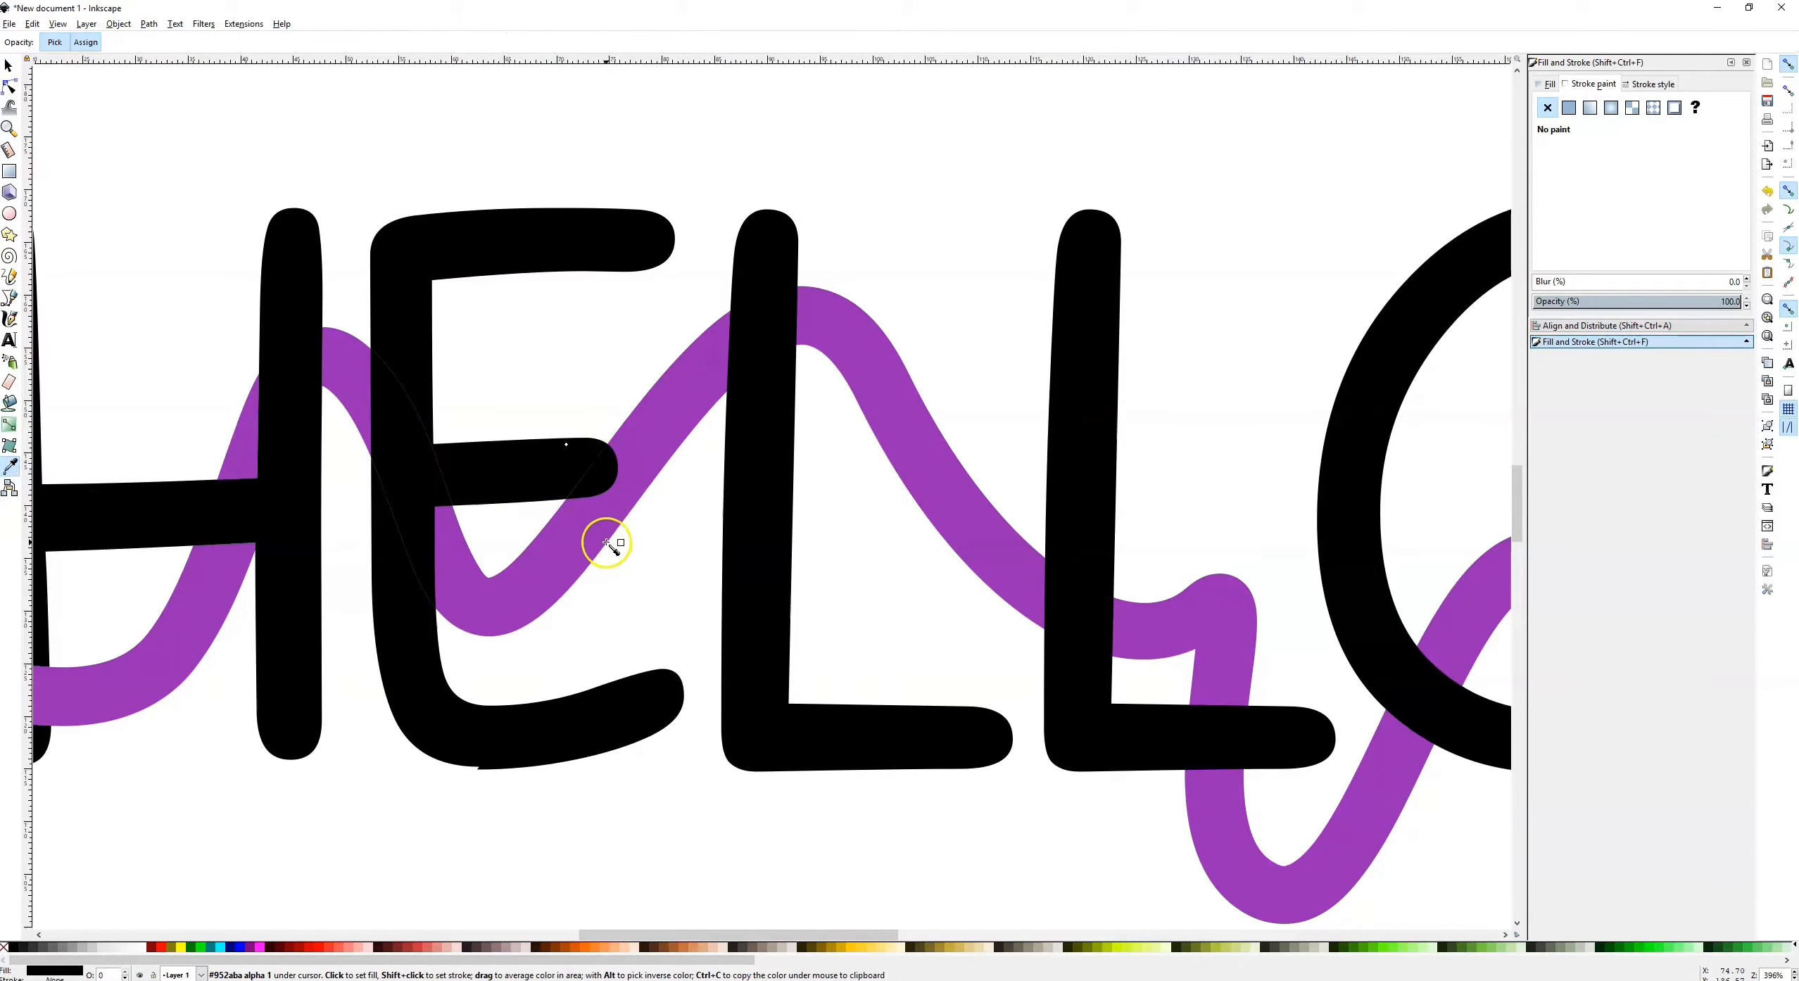
pyautogui.click(603, 527)
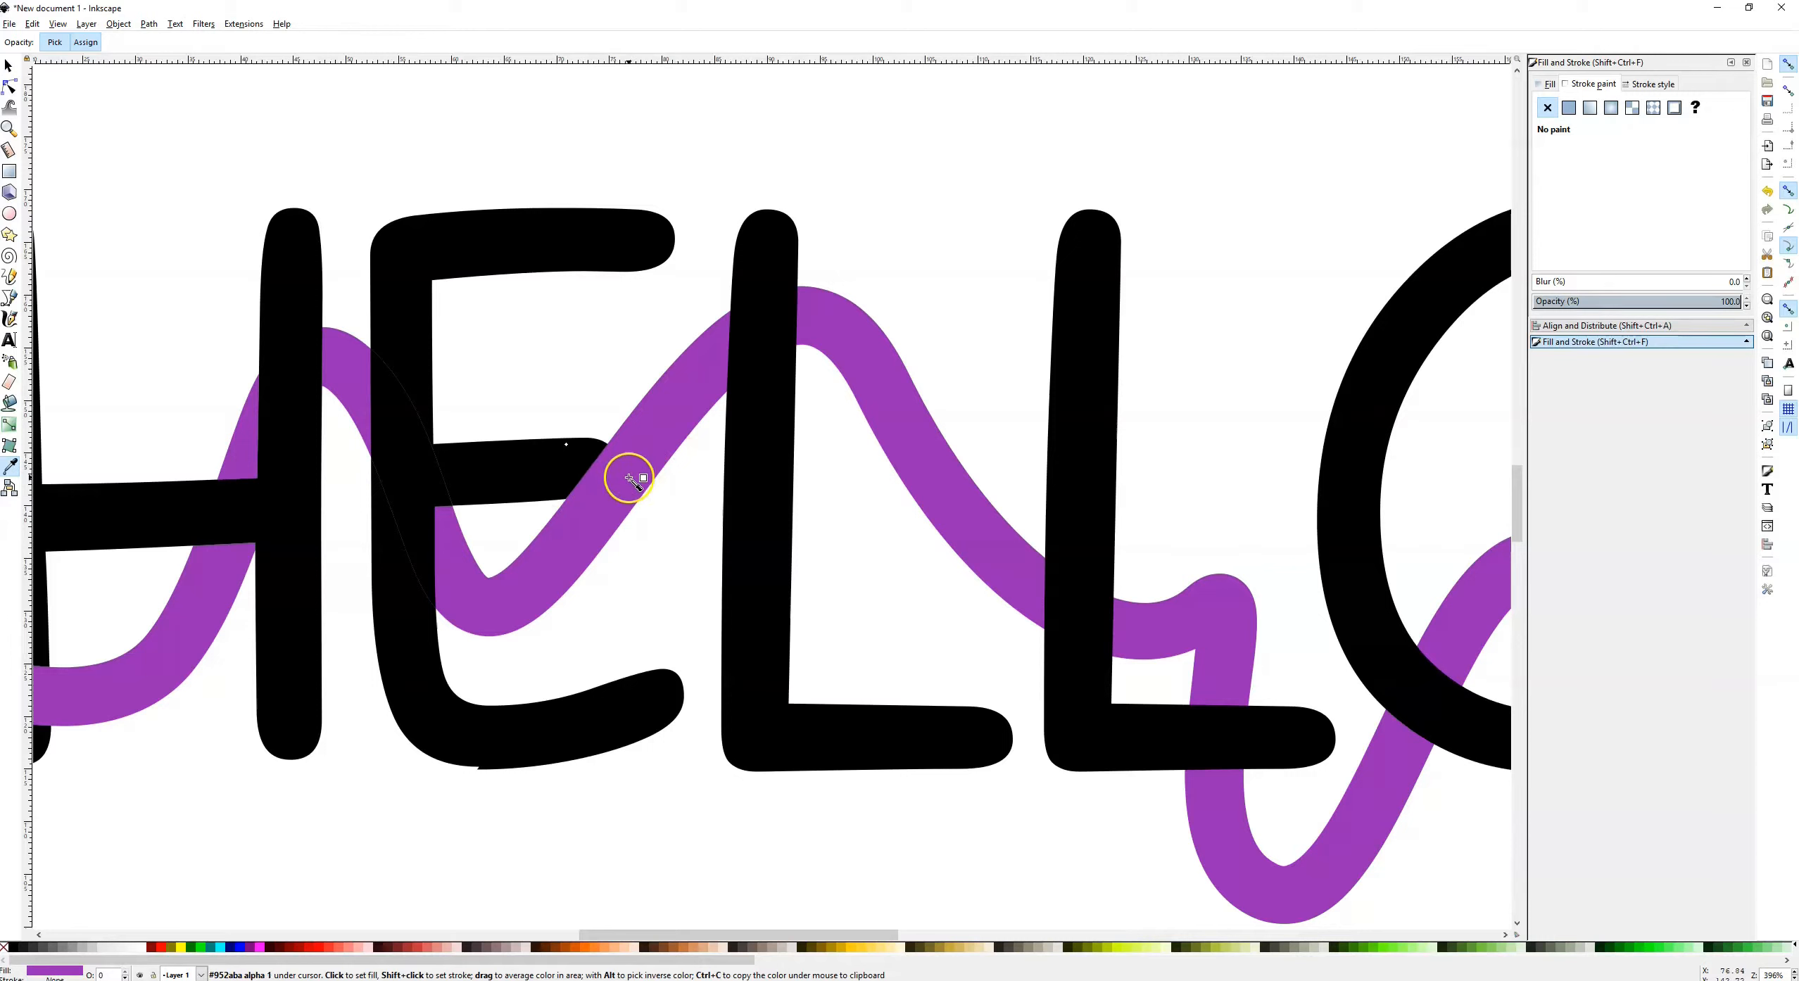
pyautogui.hotkey('ctrl', 'z')
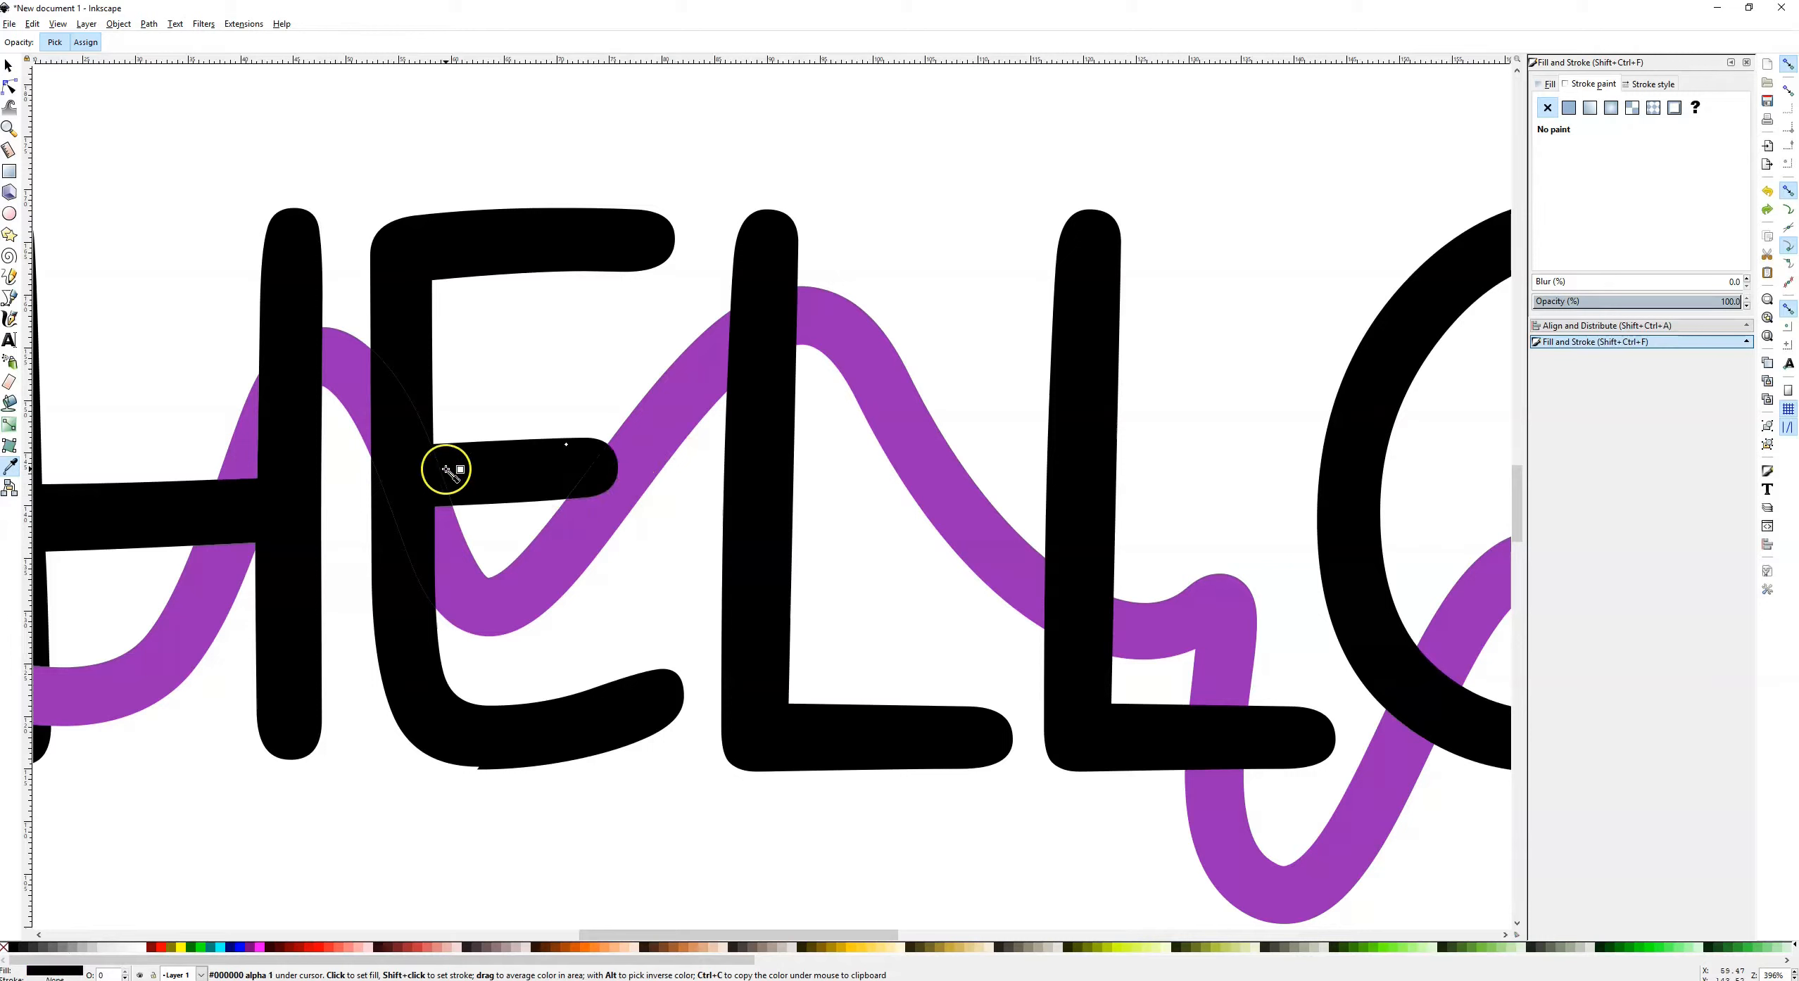
# Recolour the overlap piece on the E's stem with purple sampled from the line and unite it with the purple line using Union
pyautogui.click(409, 463)
pyautogui.click(9, 65)
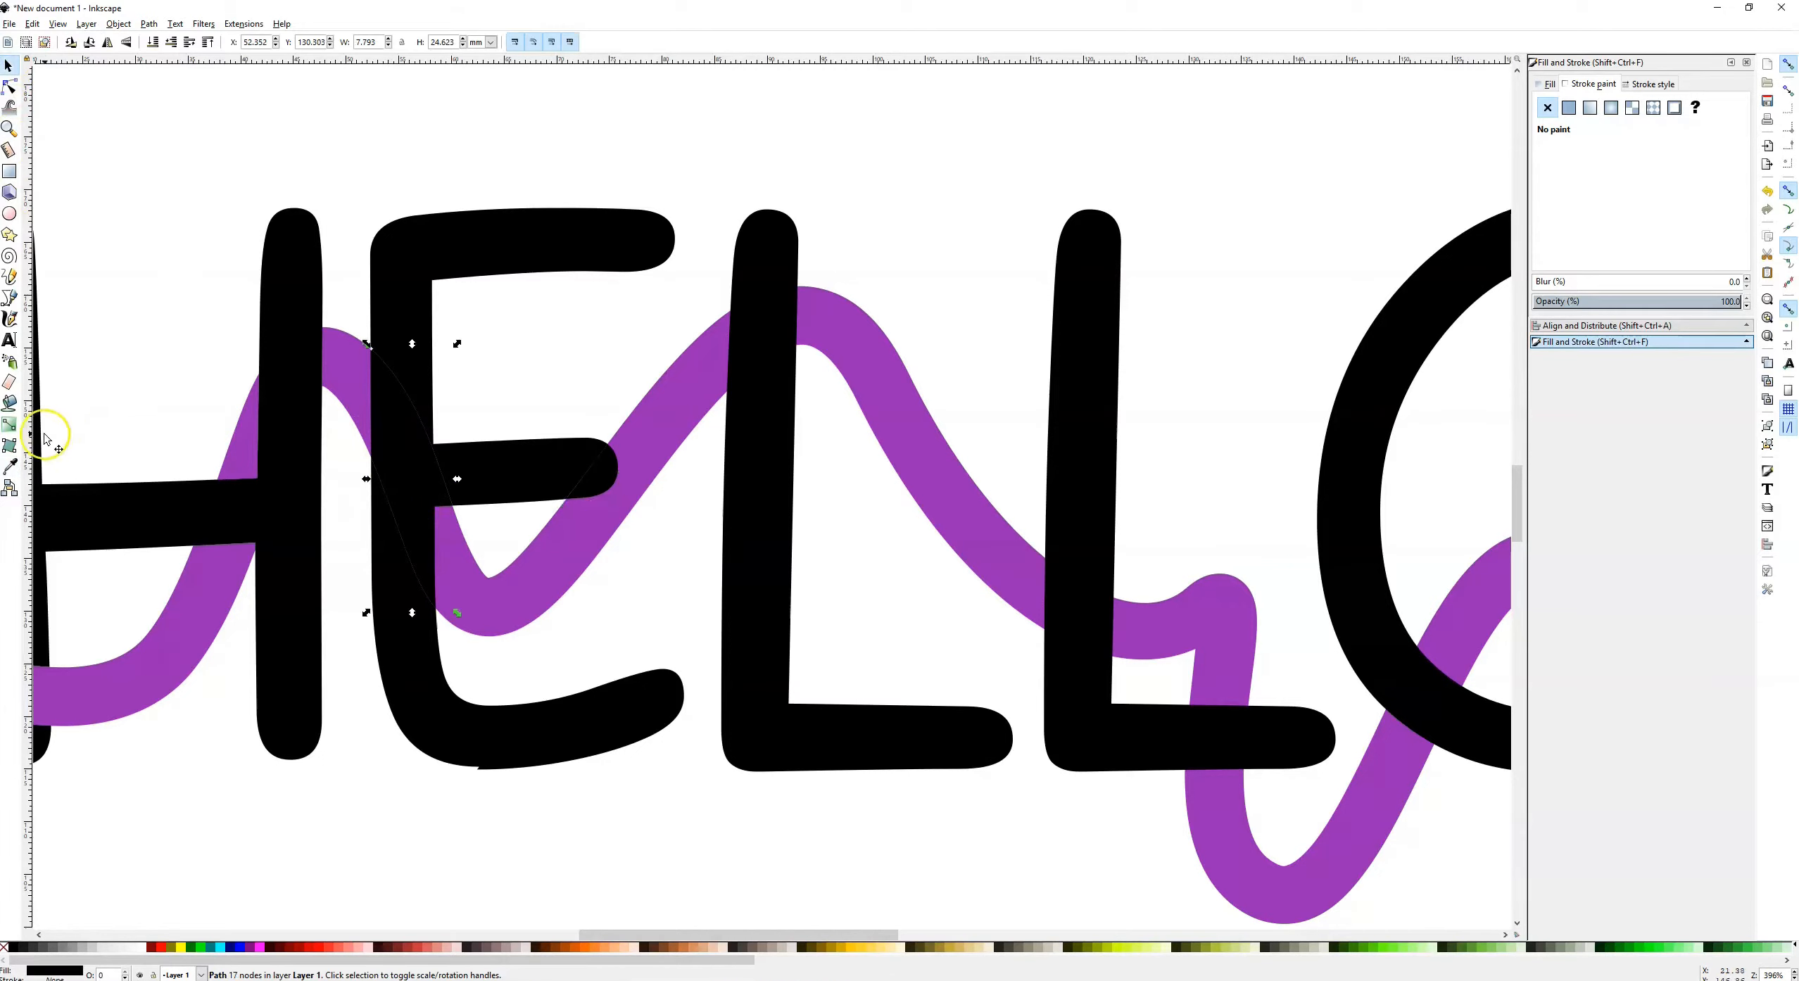
pyautogui.click(10, 465)
pyautogui.click(446, 572)
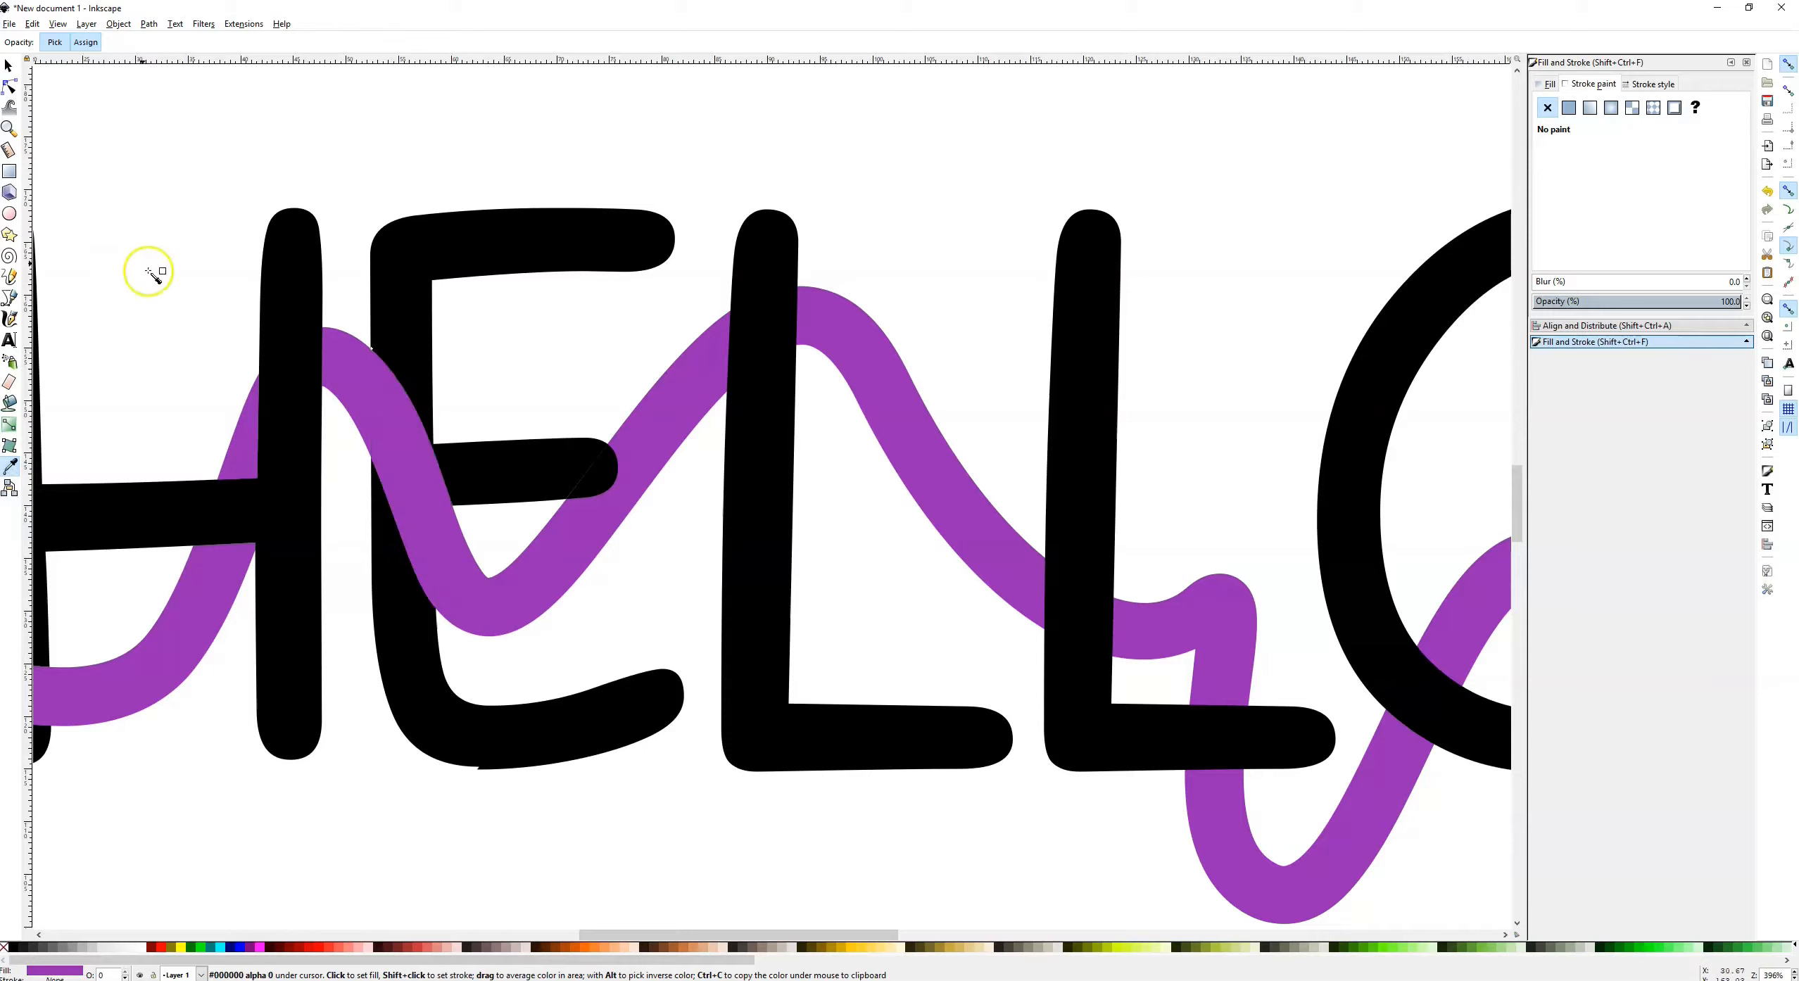
pyautogui.click(10, 66)
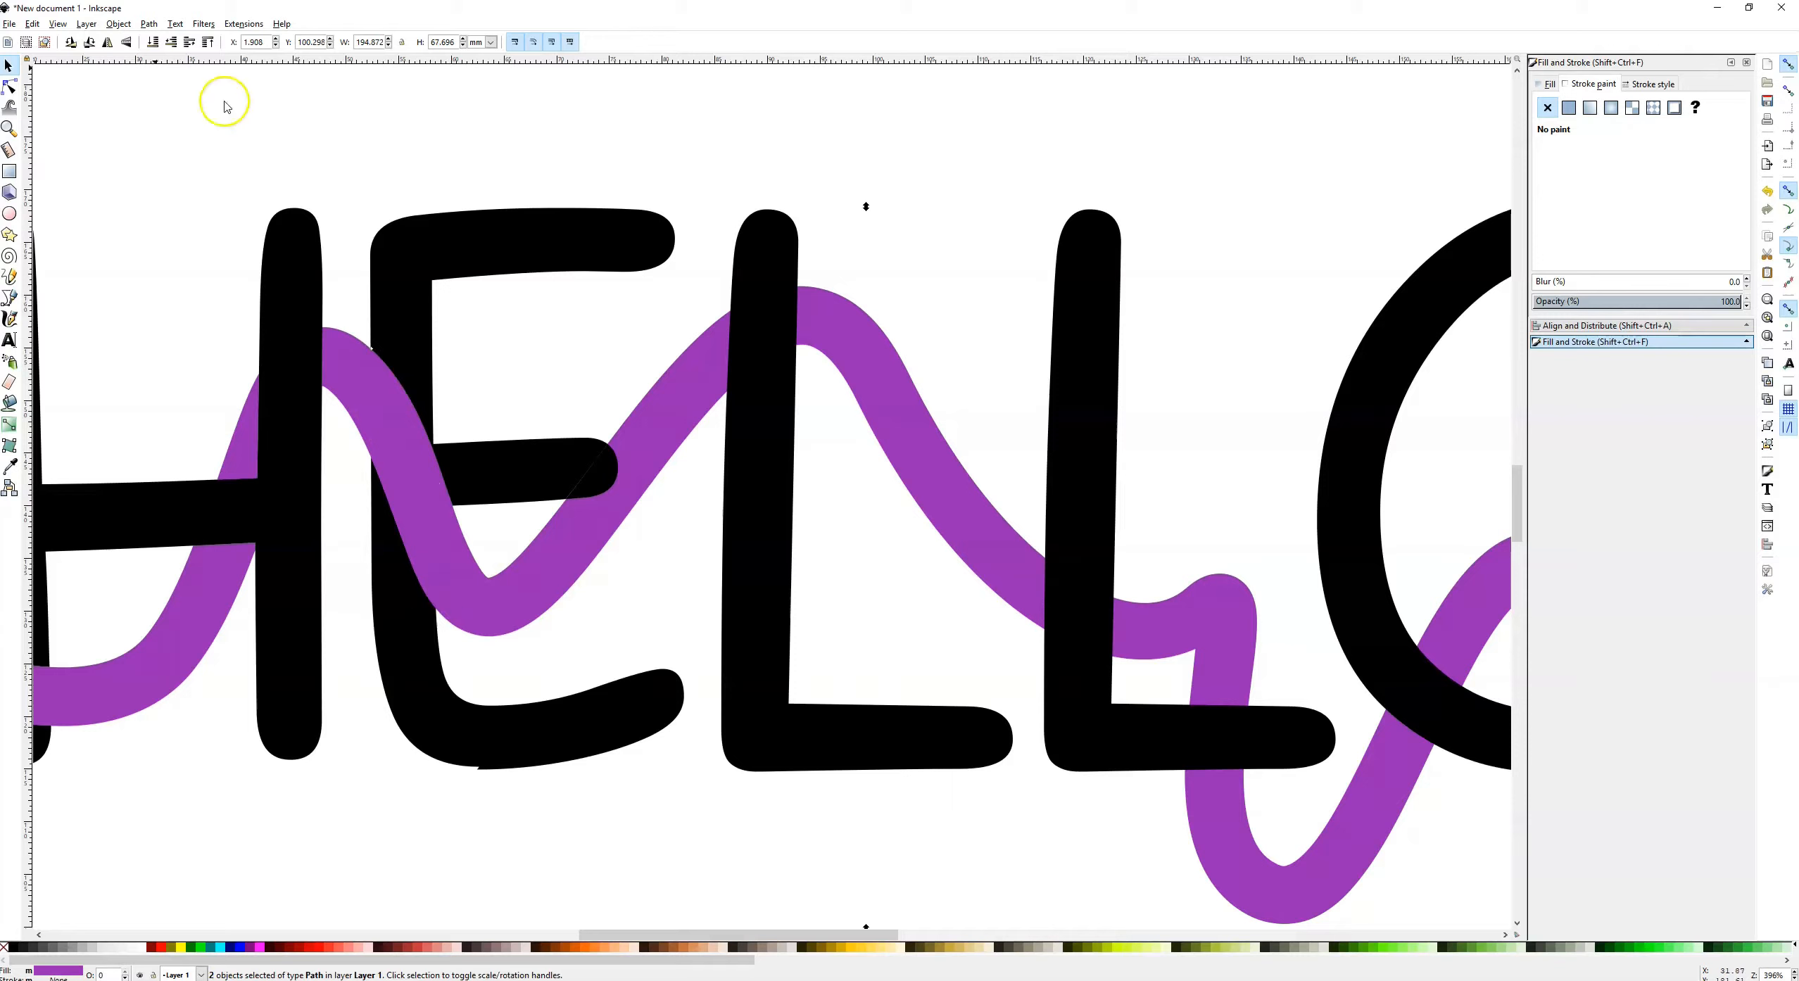
pyautogui.click(149, 24)
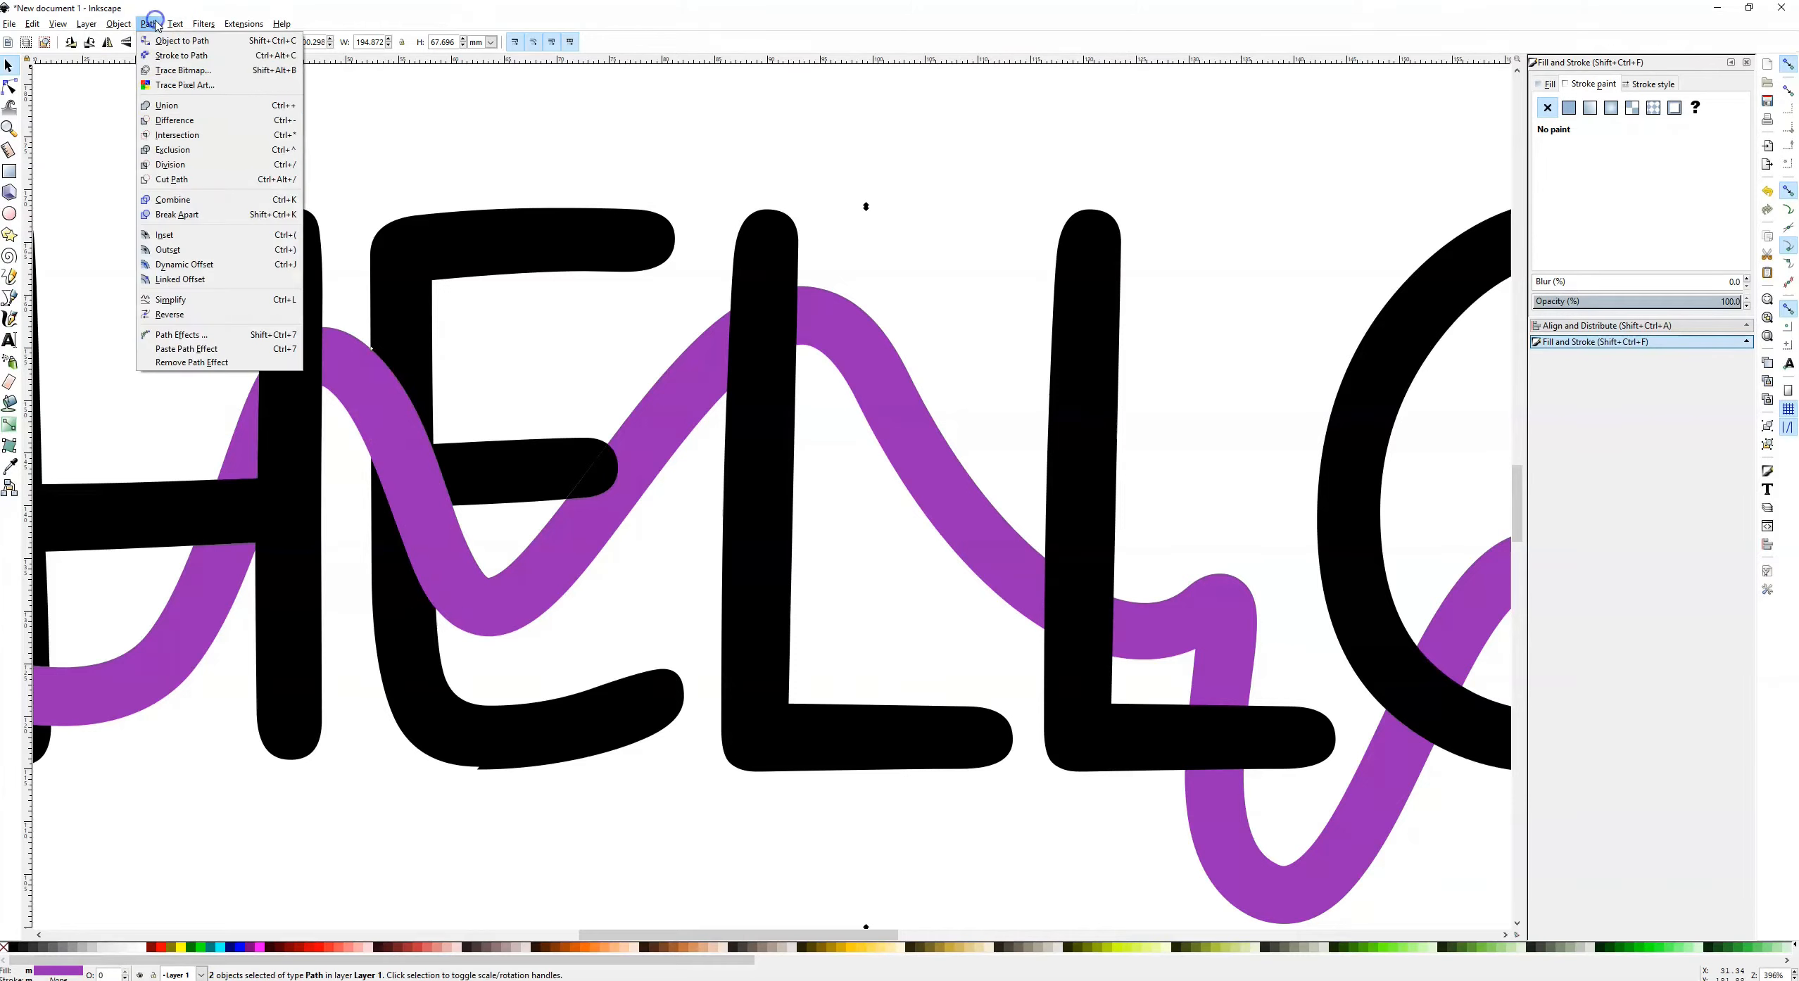
pyautogui.click(163, 104)
pyautogui.click(530, 140)
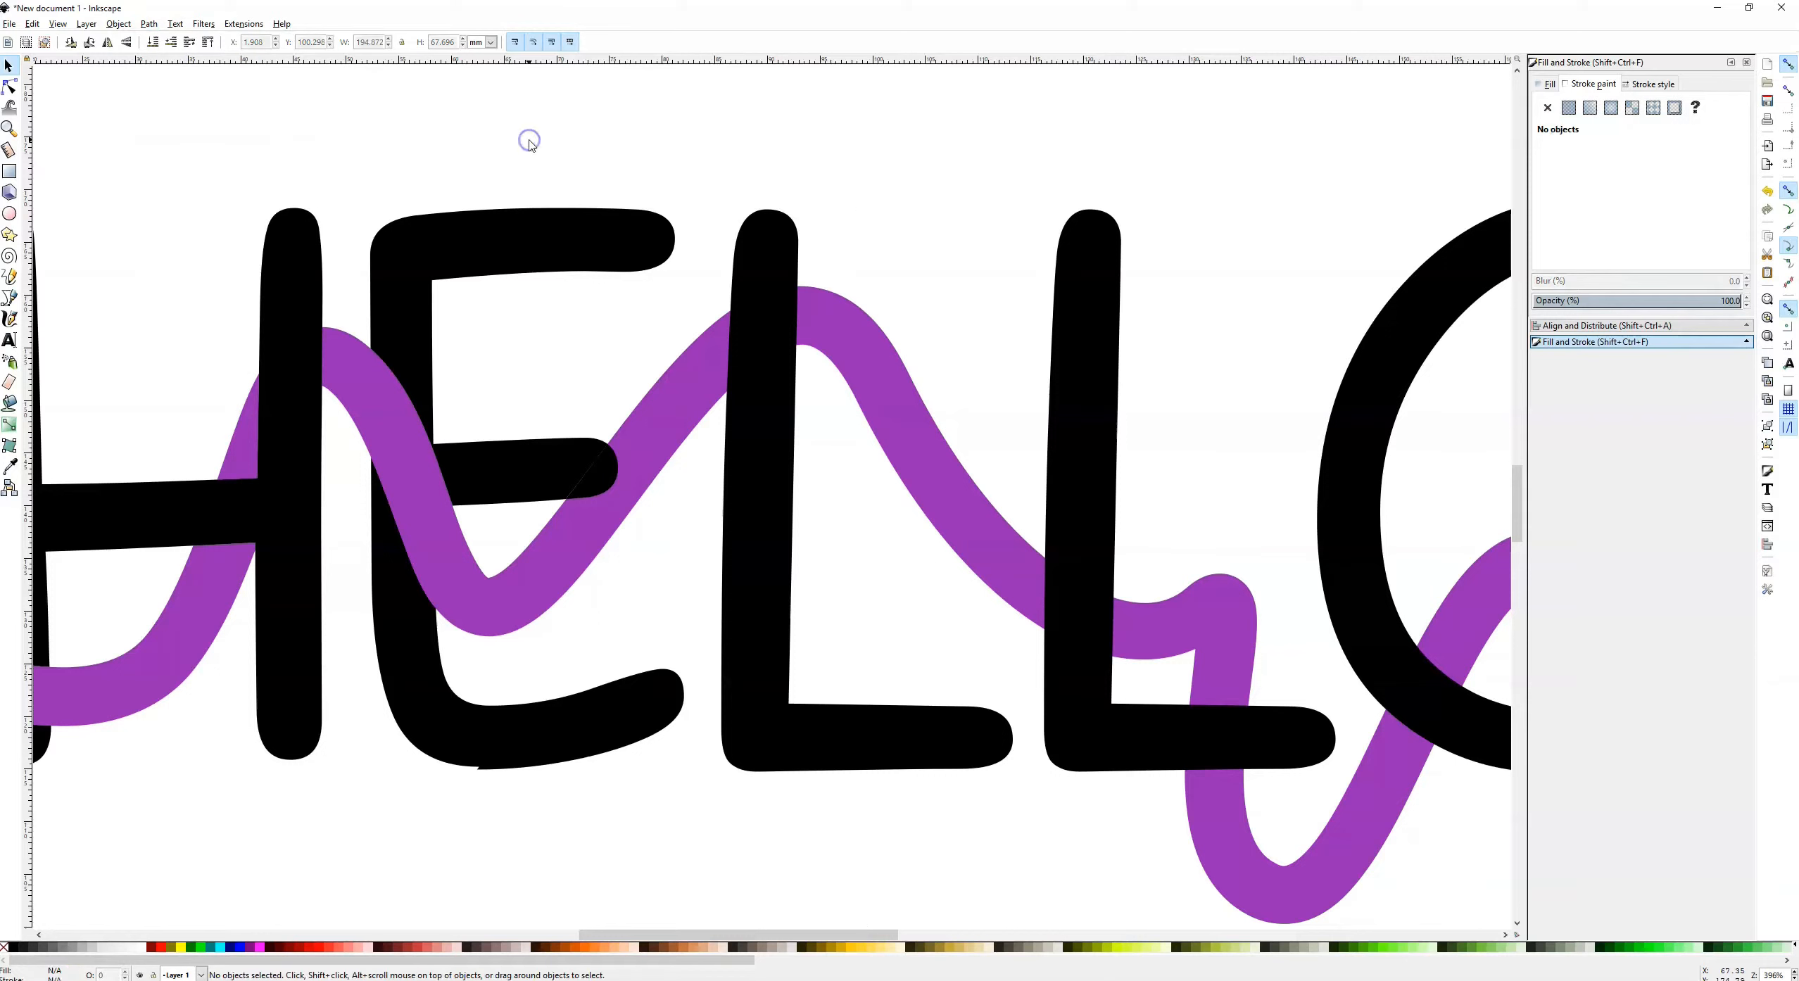
# Unite the remaining black pieces of the E into one path using Union
pyautogui.click(530, 242)
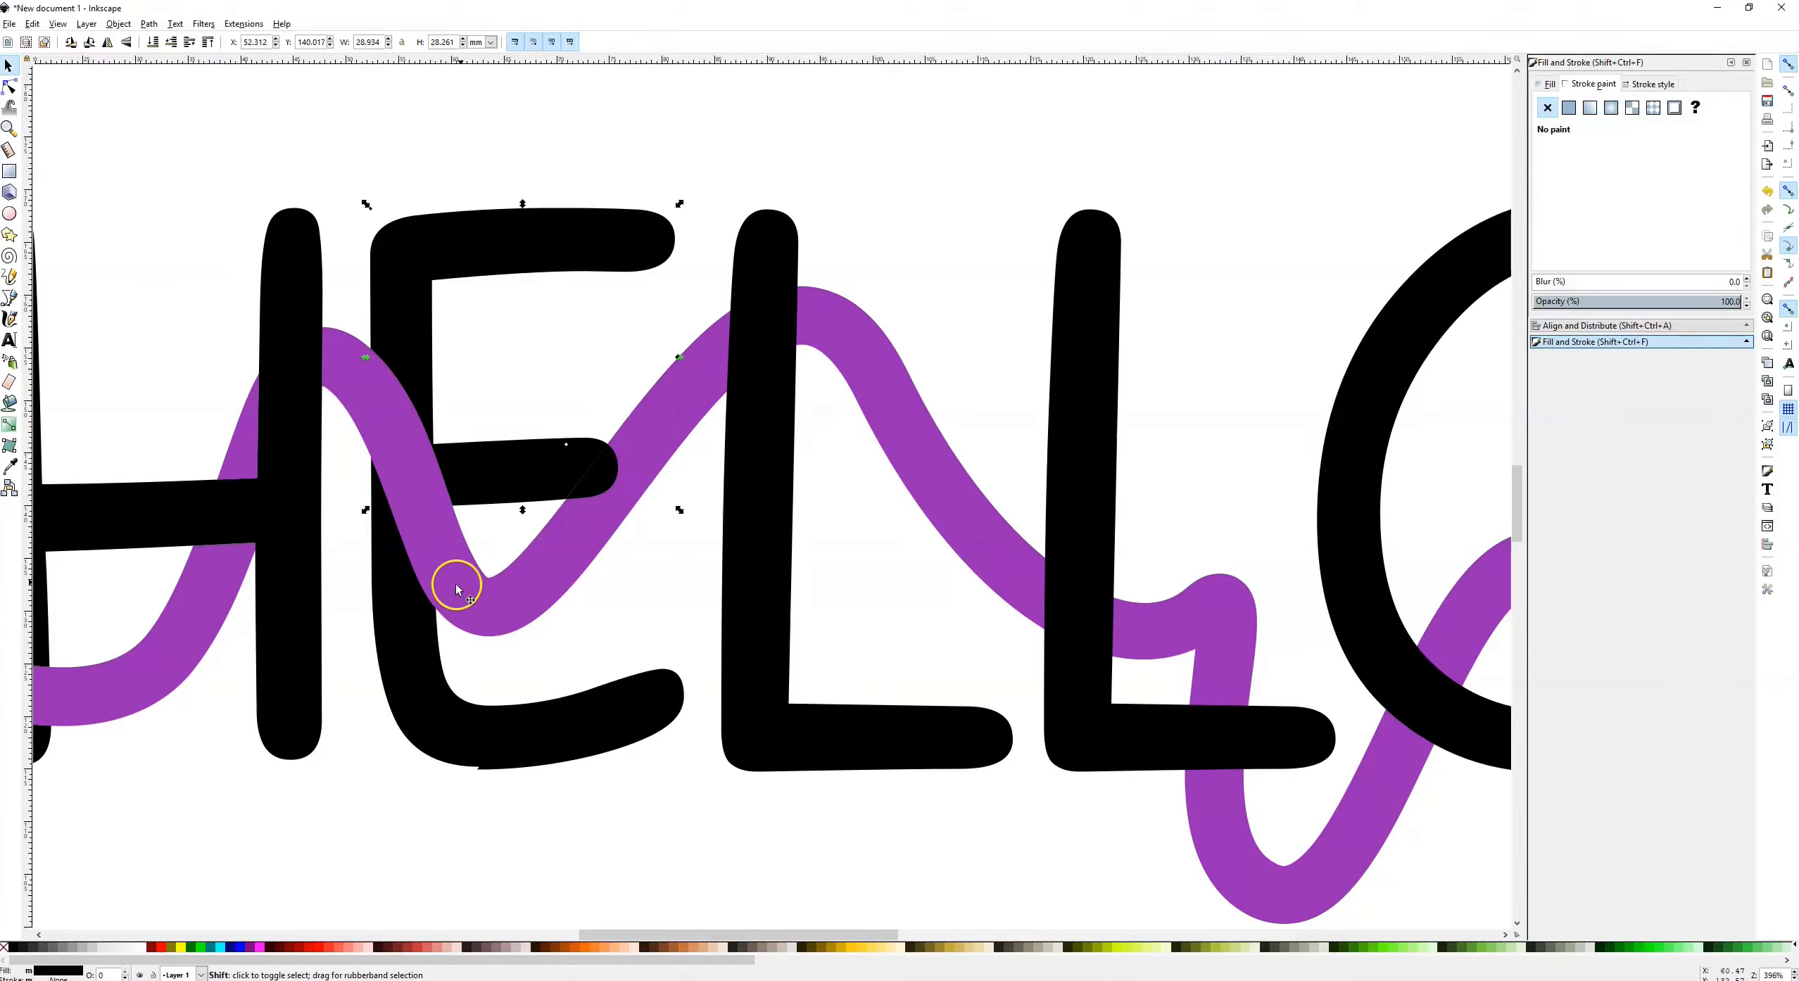
pyautogui.keyDown('shift'); pyautogui.click(414, 616); pyautogui.keyUp('shift')
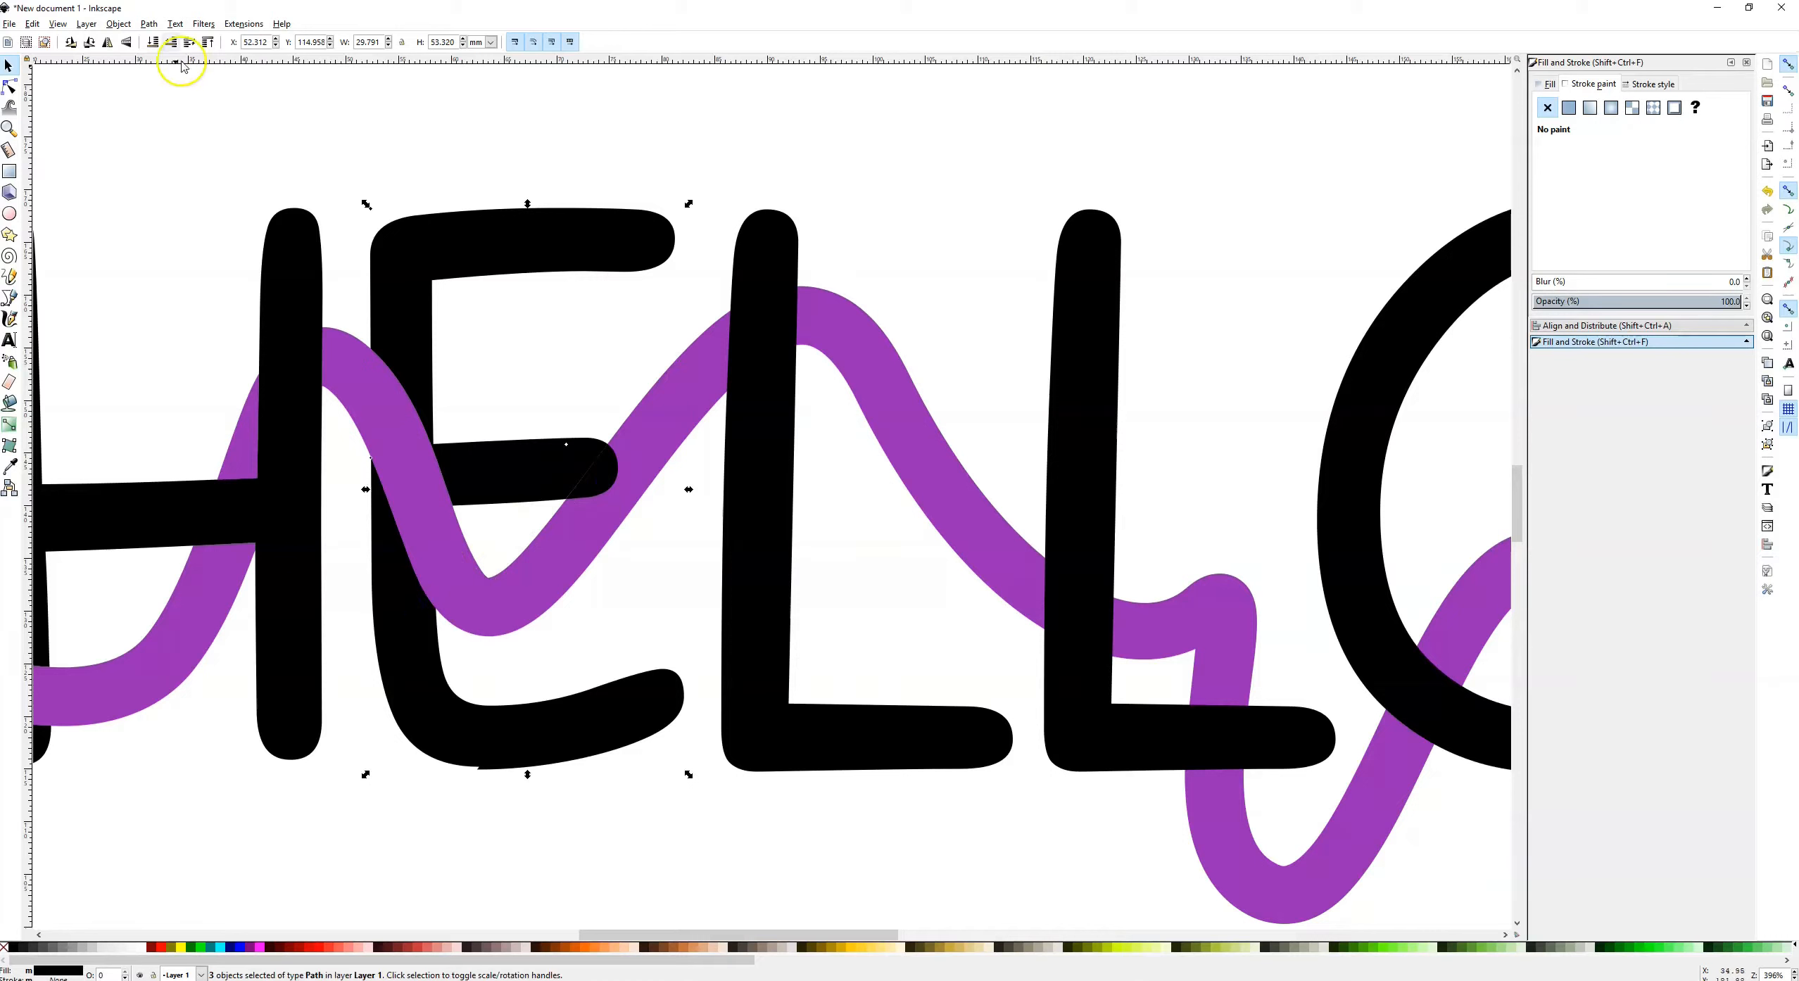
pyautogui.click(148, 23)
pyautogui.click(177, 116)
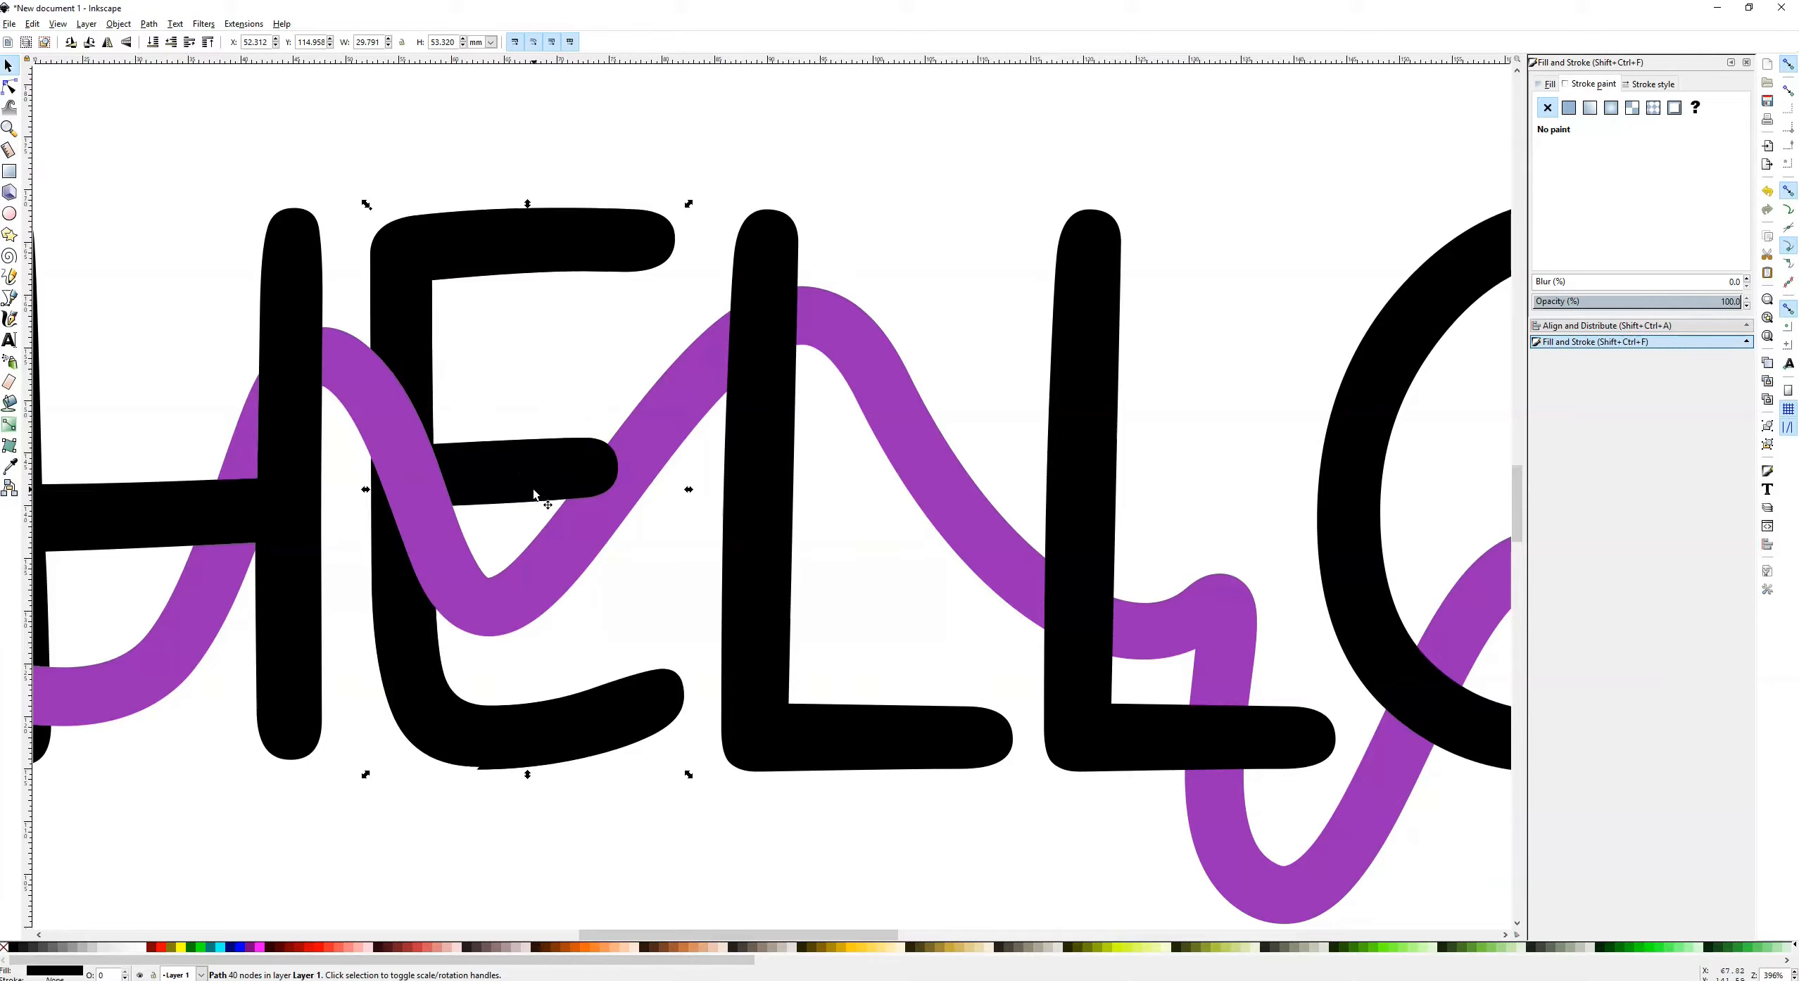
# Subtract a duplicate of the united E from the purple line using Difference, and test the cut by moving the E and undoing the move
pyautogui.click(149, 24)
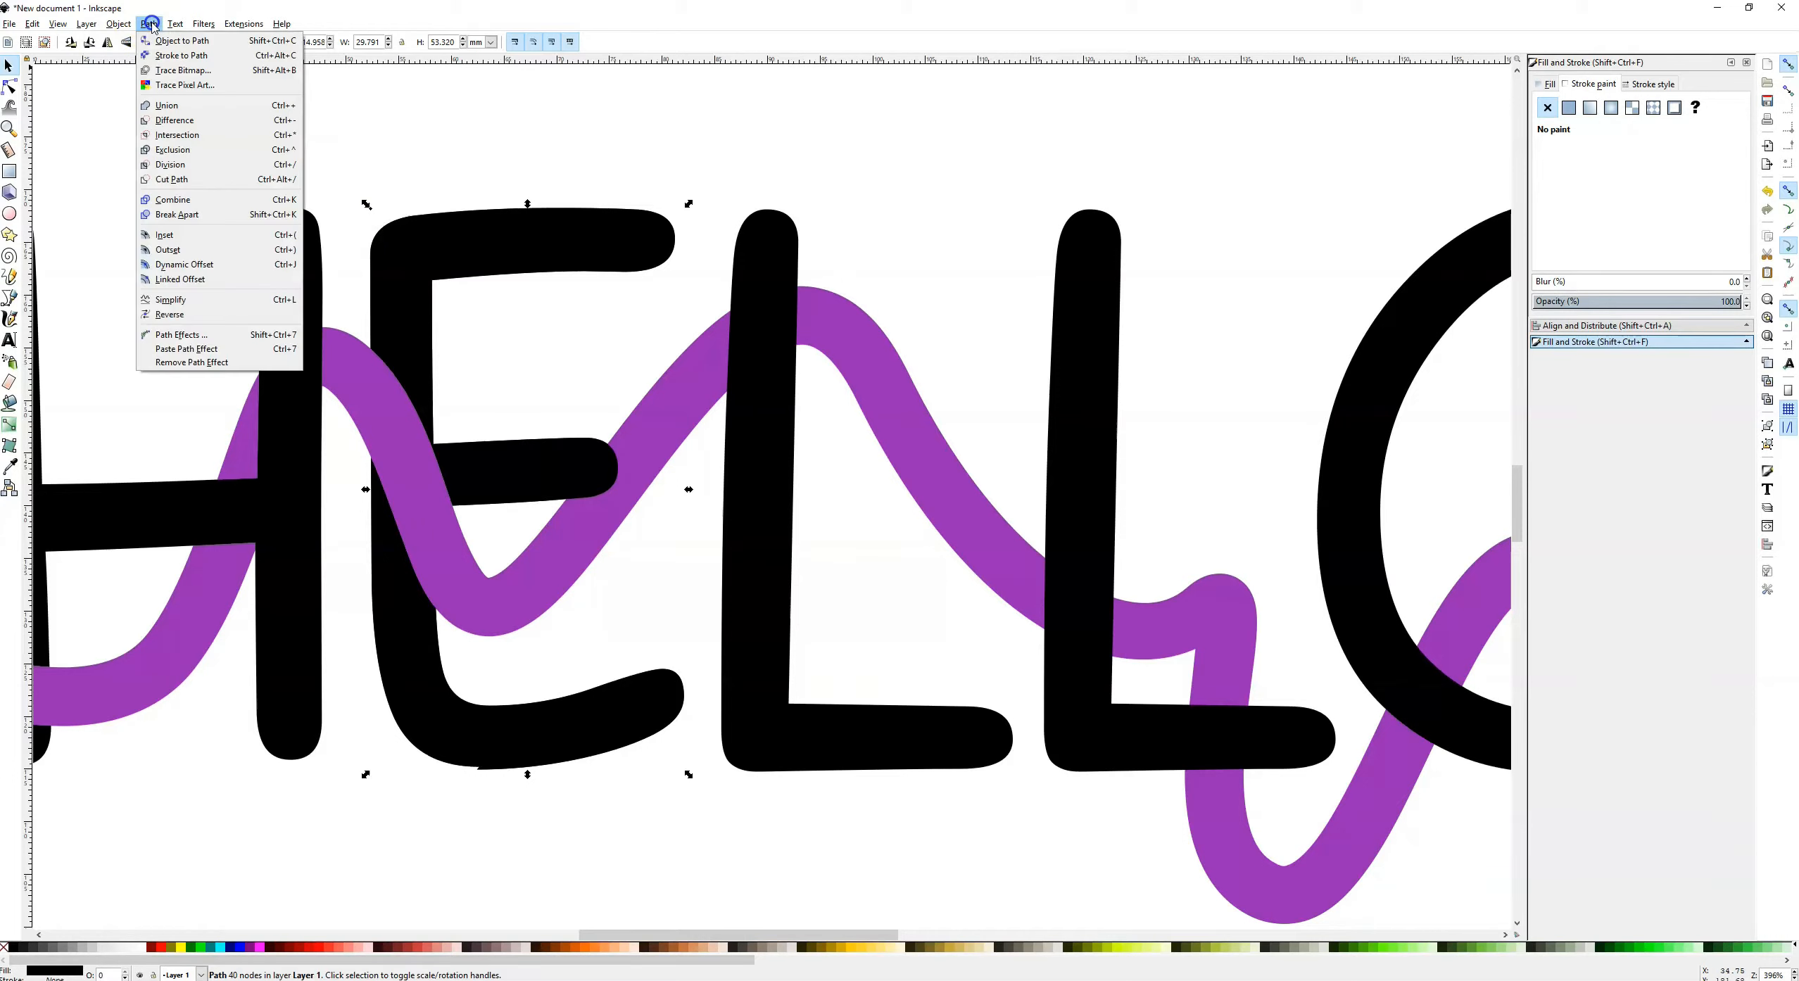
pyautogui.click(179, 128)
pyautogui.moveTo(583, 269); pyautogui.dragTo(550, 194)
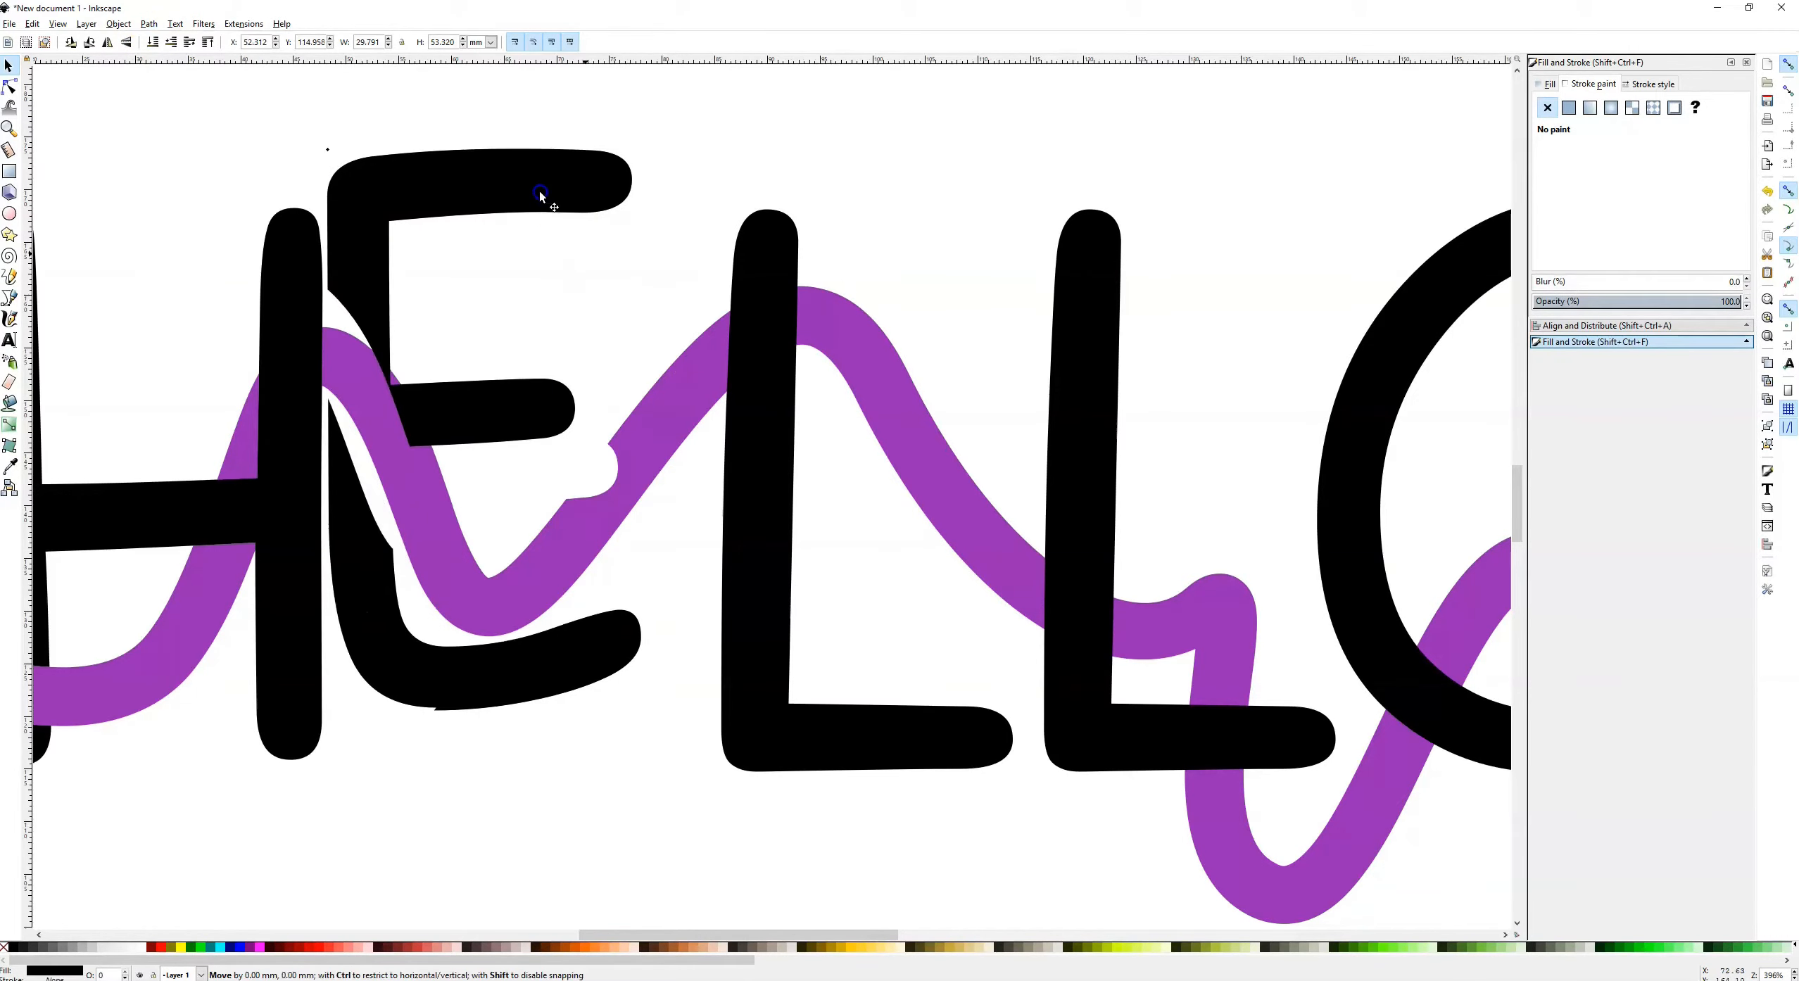
pyautogui.hotkey('ctrl', 'z')
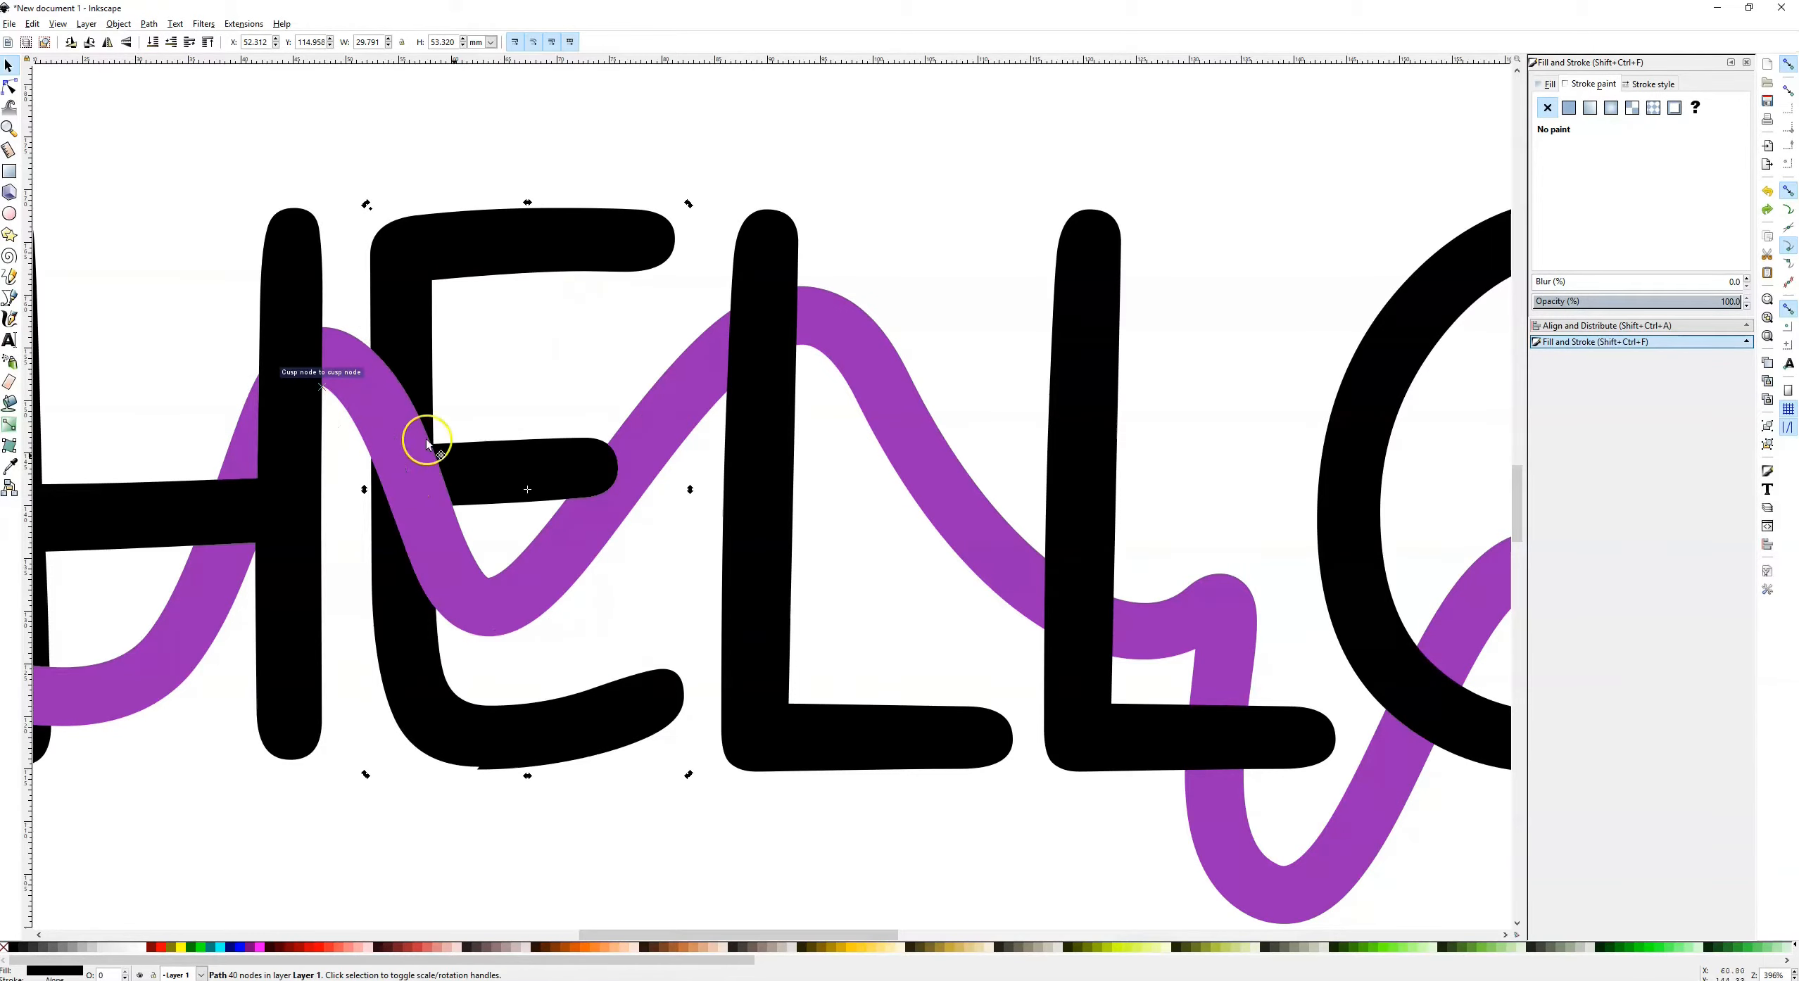
# Raise the purple line to the top and split the first L where the line crosses it using Division
pyautogui.press('space')
pyautogui.moveTo(982, 403); pyautogui.dragTo(433, 371)
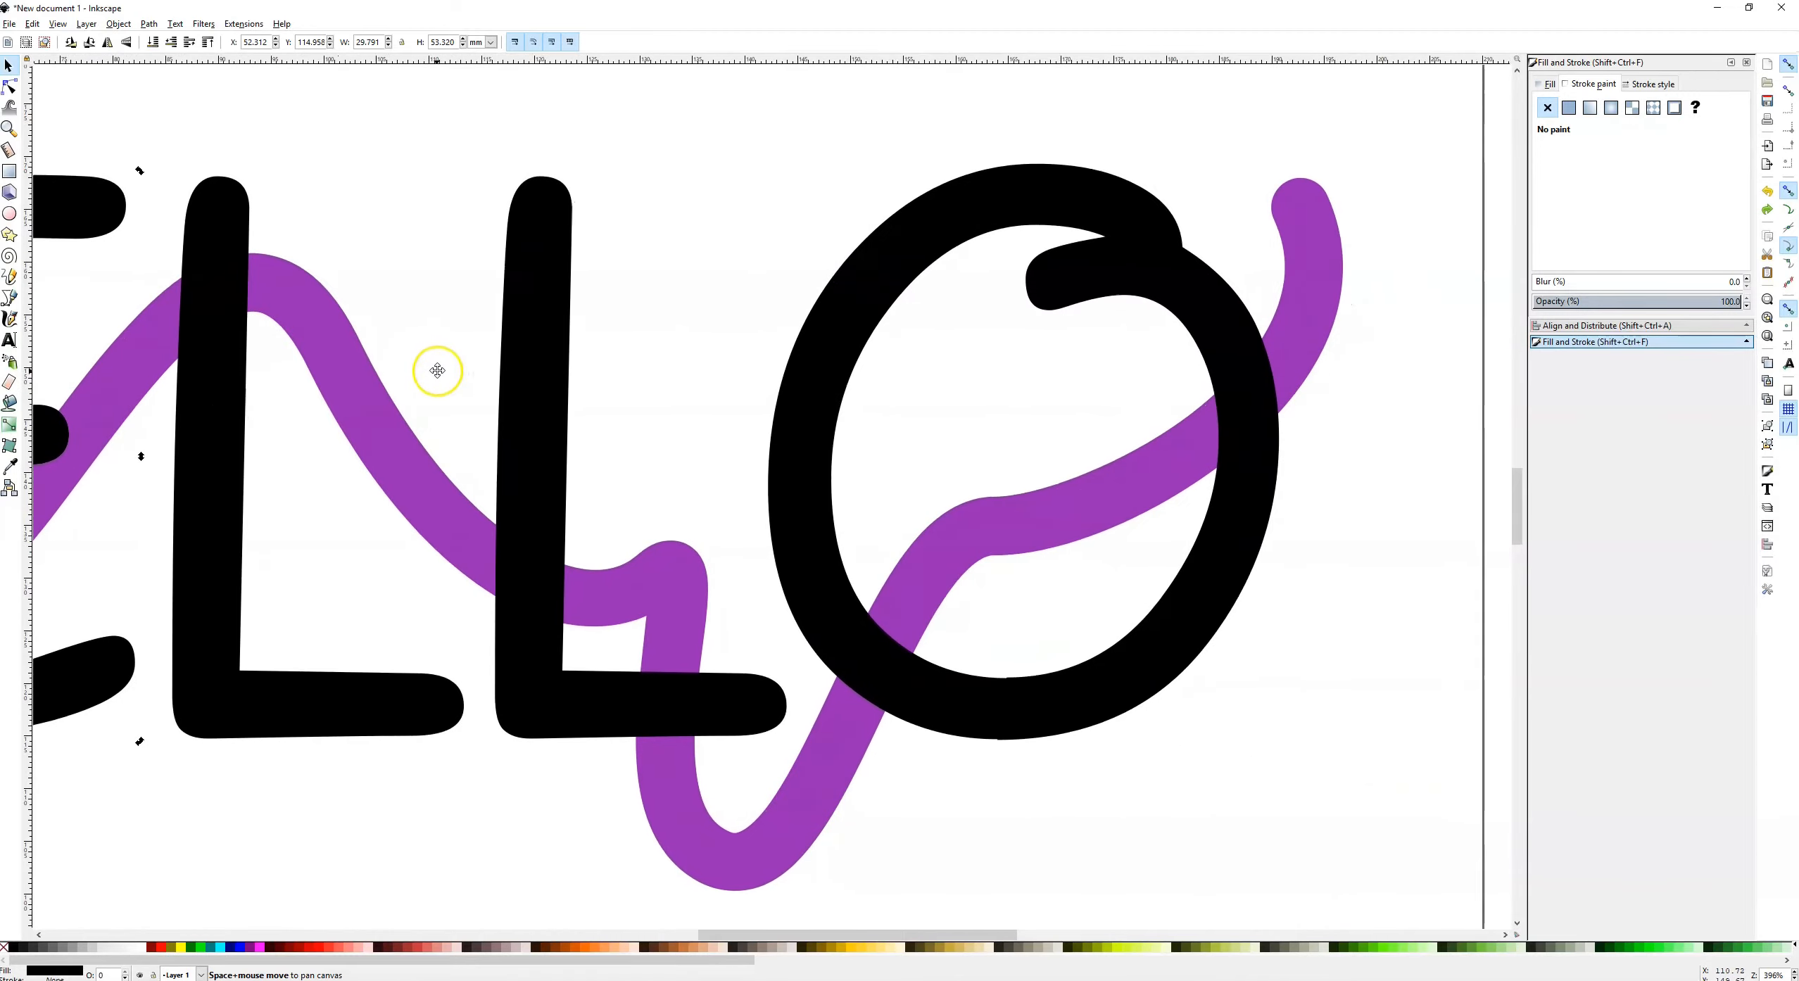
pyautogui.click(226, 296)
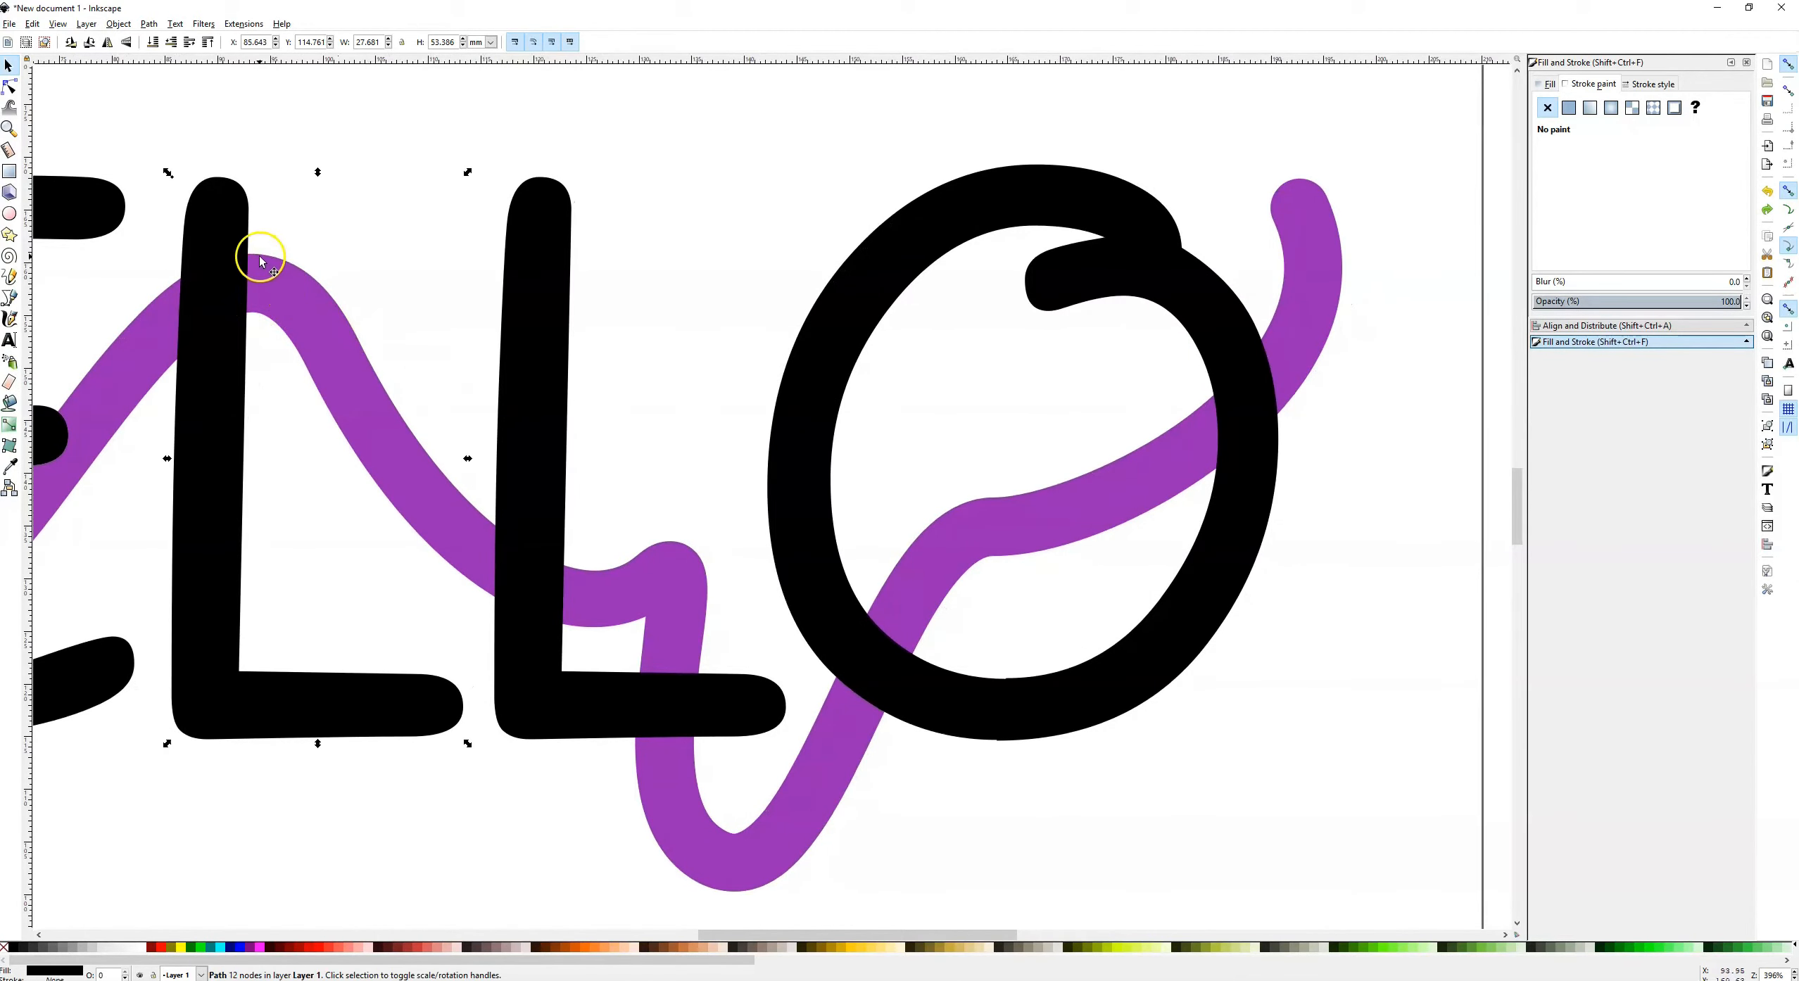
pyautogui.moveTo(253, 261); pyautogui.dragTo(585, 321)
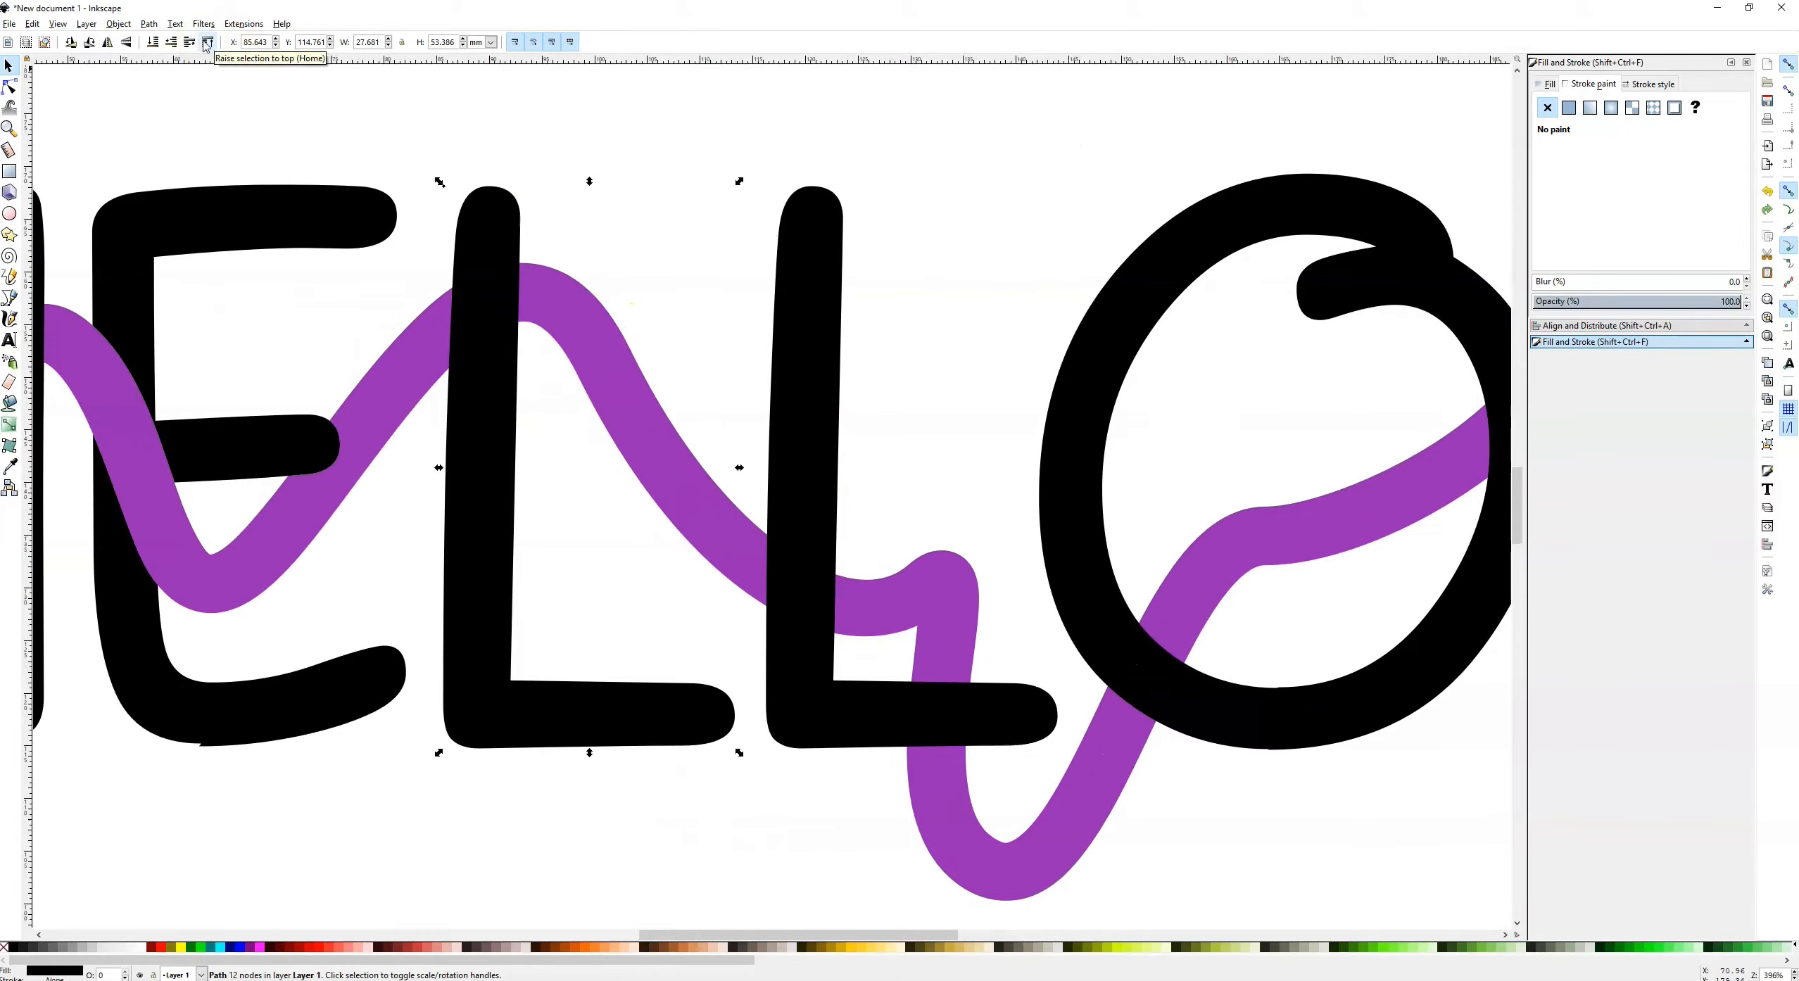
pyautogui.click(586, 322)
pyautogui.click(207, 43)
pyautogui.keyDown('shift'); pyautogui.click(459, 204); pyautogui.keyUp('shift')
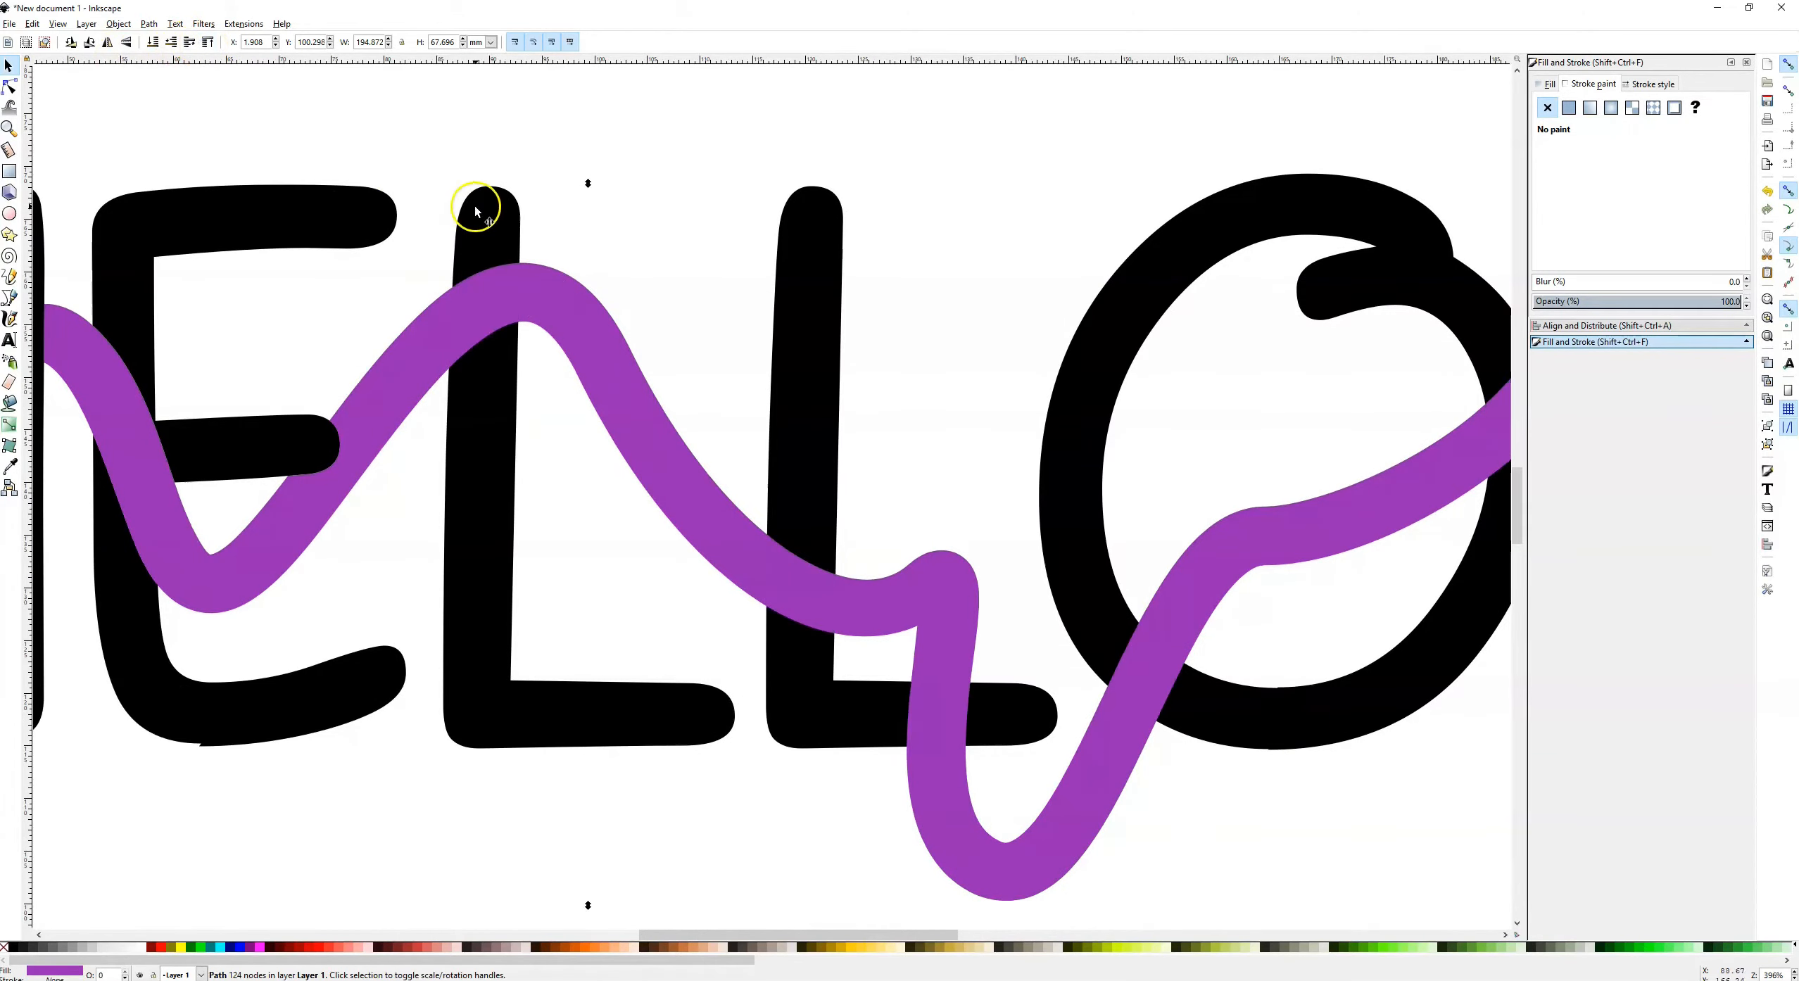
pyautogui.click(148, 24)
pyautogui.click(200, 165)
pyautogui.click(591, 141)
# Lower the purple line to the bottom and recolour the overlap piece on the first L's stem with purple sampled from the line
pyautogui.click(504, 291)
pyautogui.press('End')
pyautogui.click(501, 307)
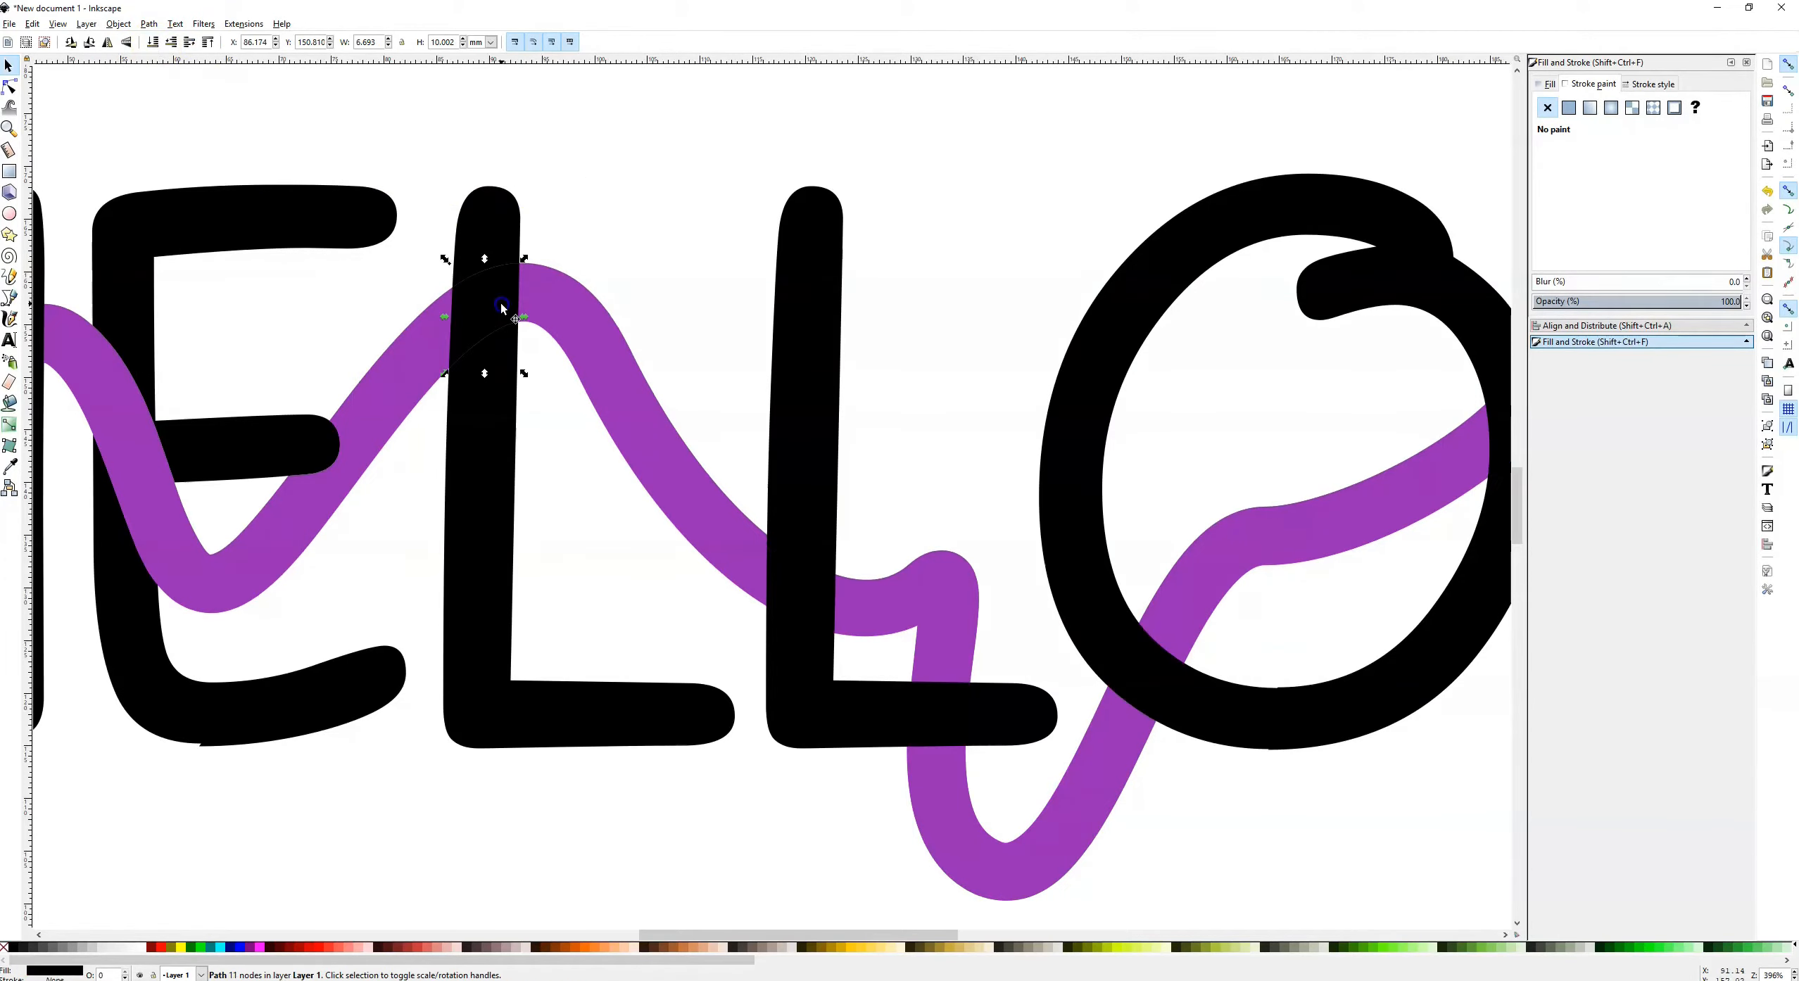
pyautogui.click(10, 466)
pyautogui.click(426, 325)
# Unite the recoloured piece on the first L's stem with the purple line using Union
pyautogui.click(9, 66)
pyautogui.keyDown('shift'); pyautogui.click(585, 296); pyautogui.keyUp('shift')
pyautogui.click(149, 24)
pyautogui.click(176, 108)
# Unite the upper and lower black pieces of the first L into one path using Union
pyautogui.click(481, 208)
pyautogui.keyDown('shift'); pyautogui.click(472, 392); pyautogui.keyUp('shift')
pyautogui.click(150, 24)
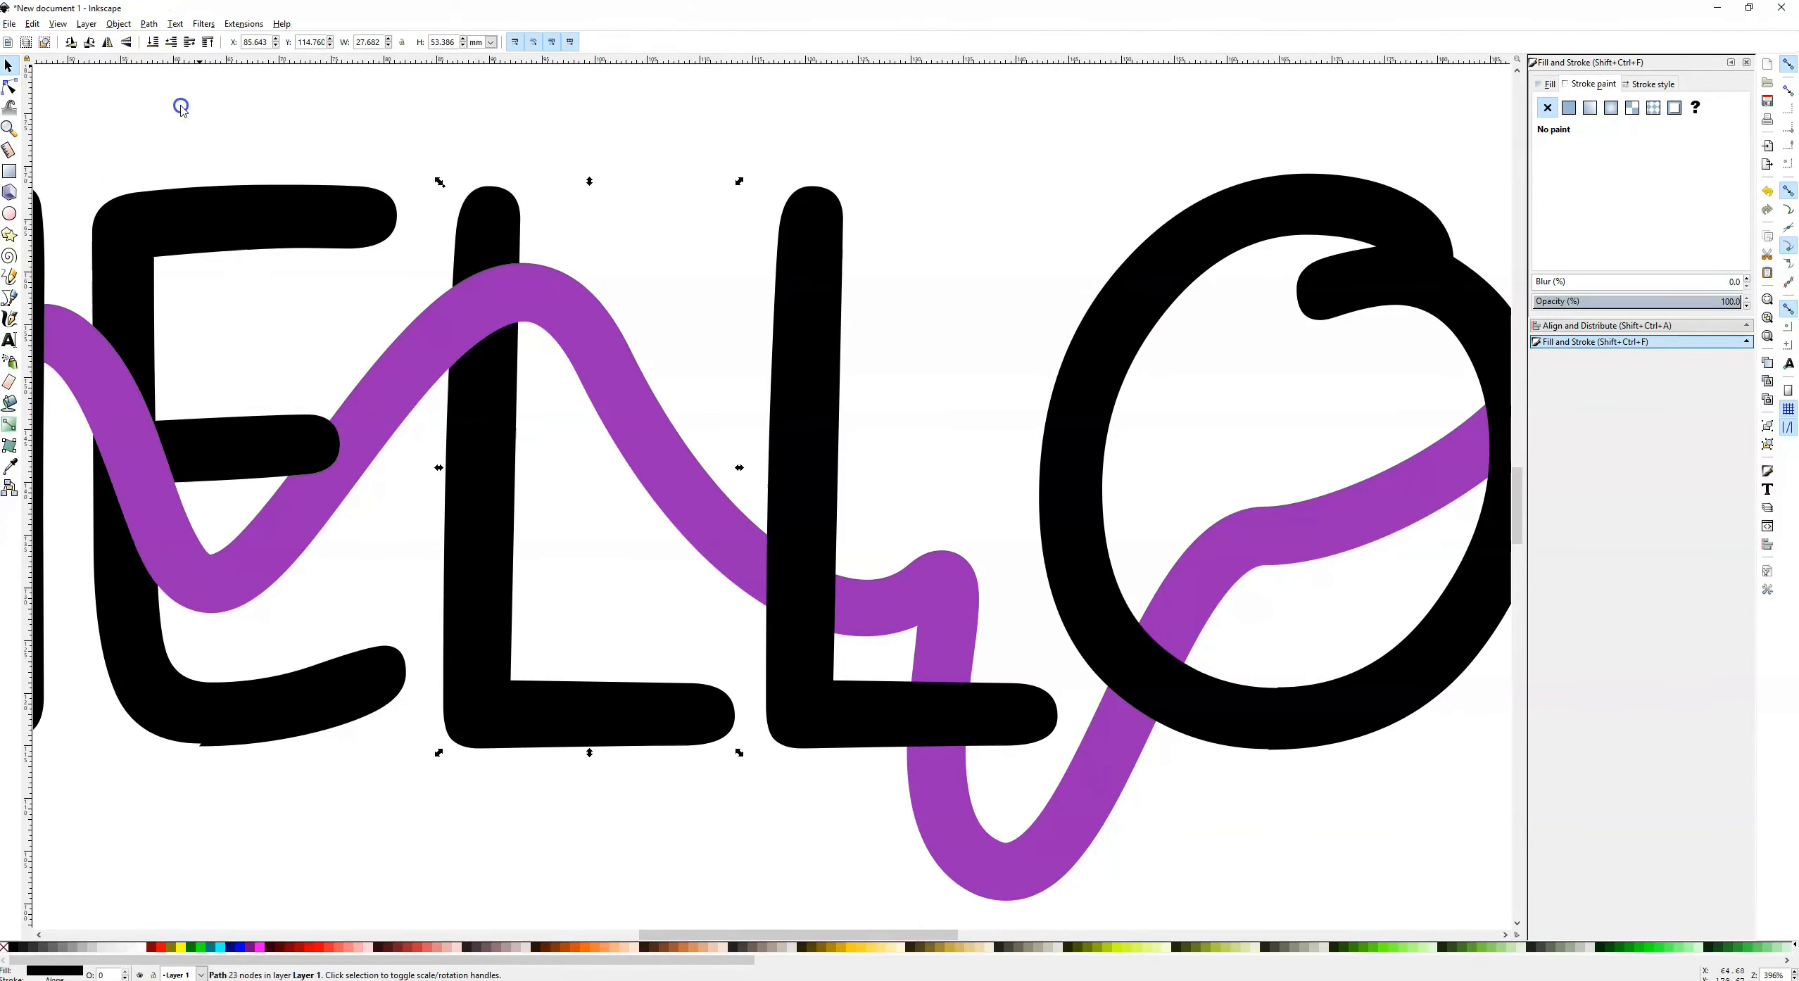
pyautogui.click(176, 105)
# Raise the purple line to the top and split the second L where the line crosses it using Division
pyautogui.hscroll(5, 429, 211)
pyautogui.scroll(-2, 422, 317)
pyautogui.click(473, 497)
pyautogui.click(206, 41)
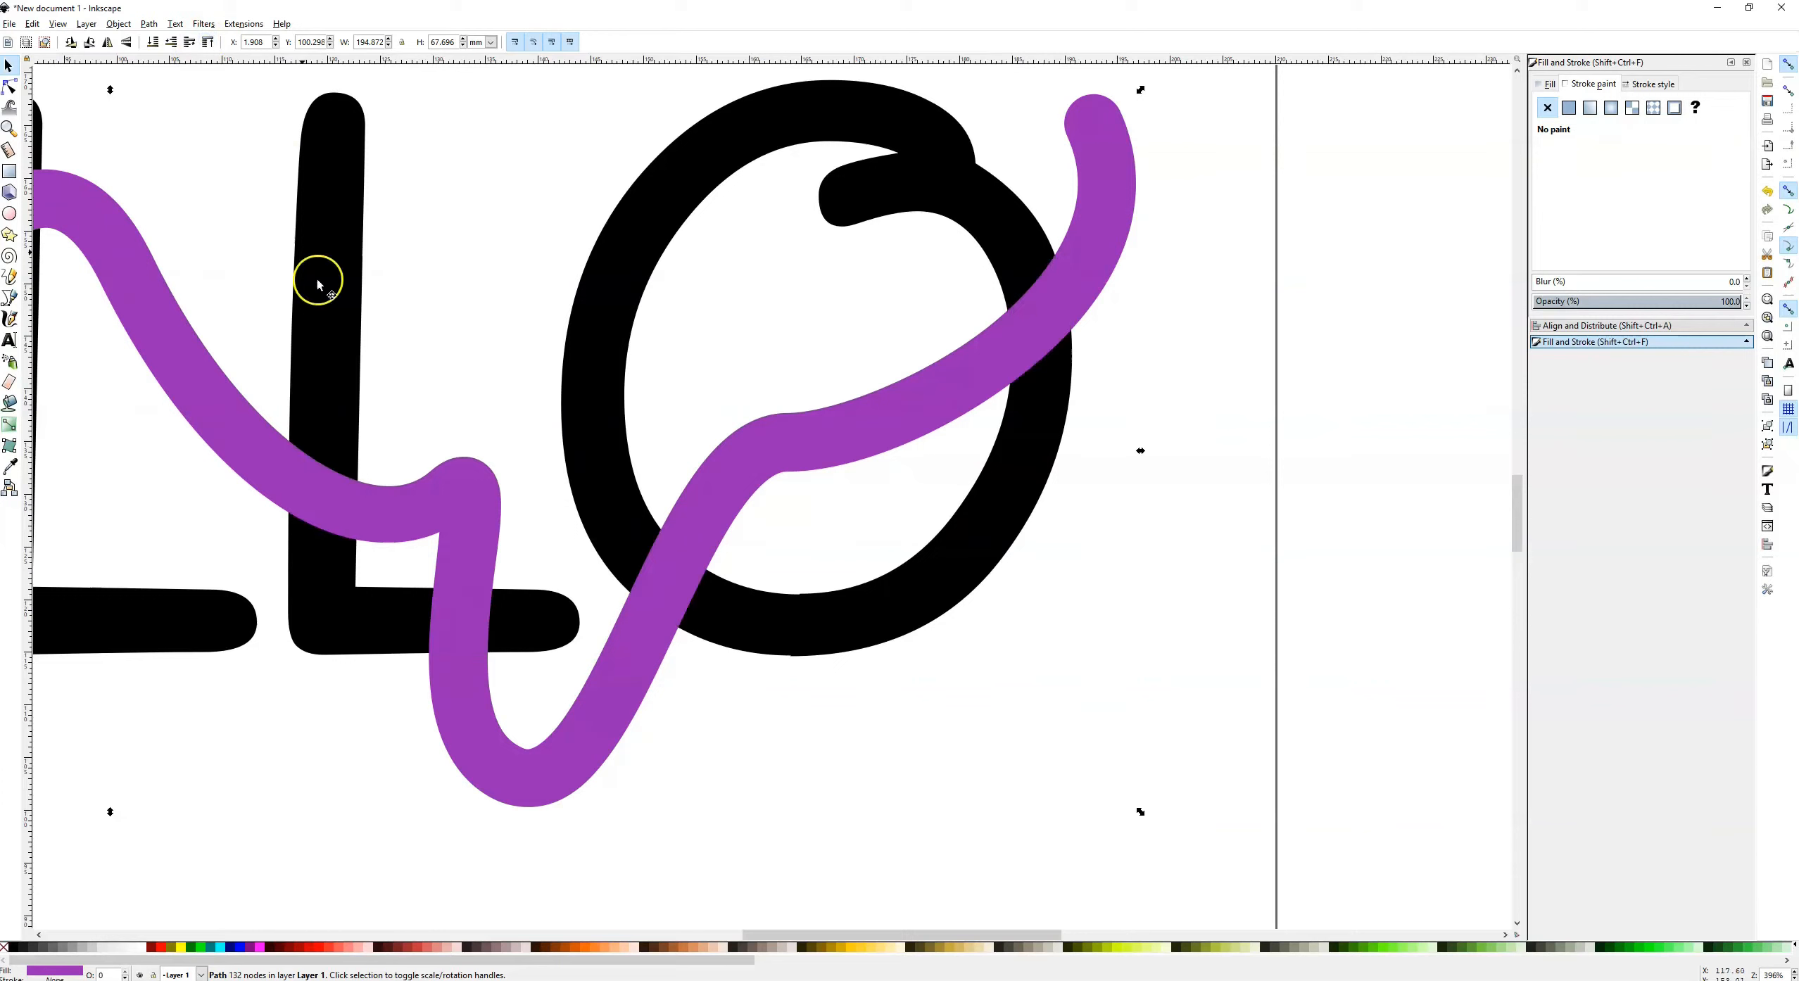
pyautogui.keyDown('shift'); pyautogui.click(349, 367); pyautogui.keyUp('shift')
pyautogui.click(149, 24)
pyautogui.click(176, 168)
# Lower the purple line to the bottom and recolour the overlap piece on the second L's foot with purple sampled from the line
pyautogui.click(273, 402)
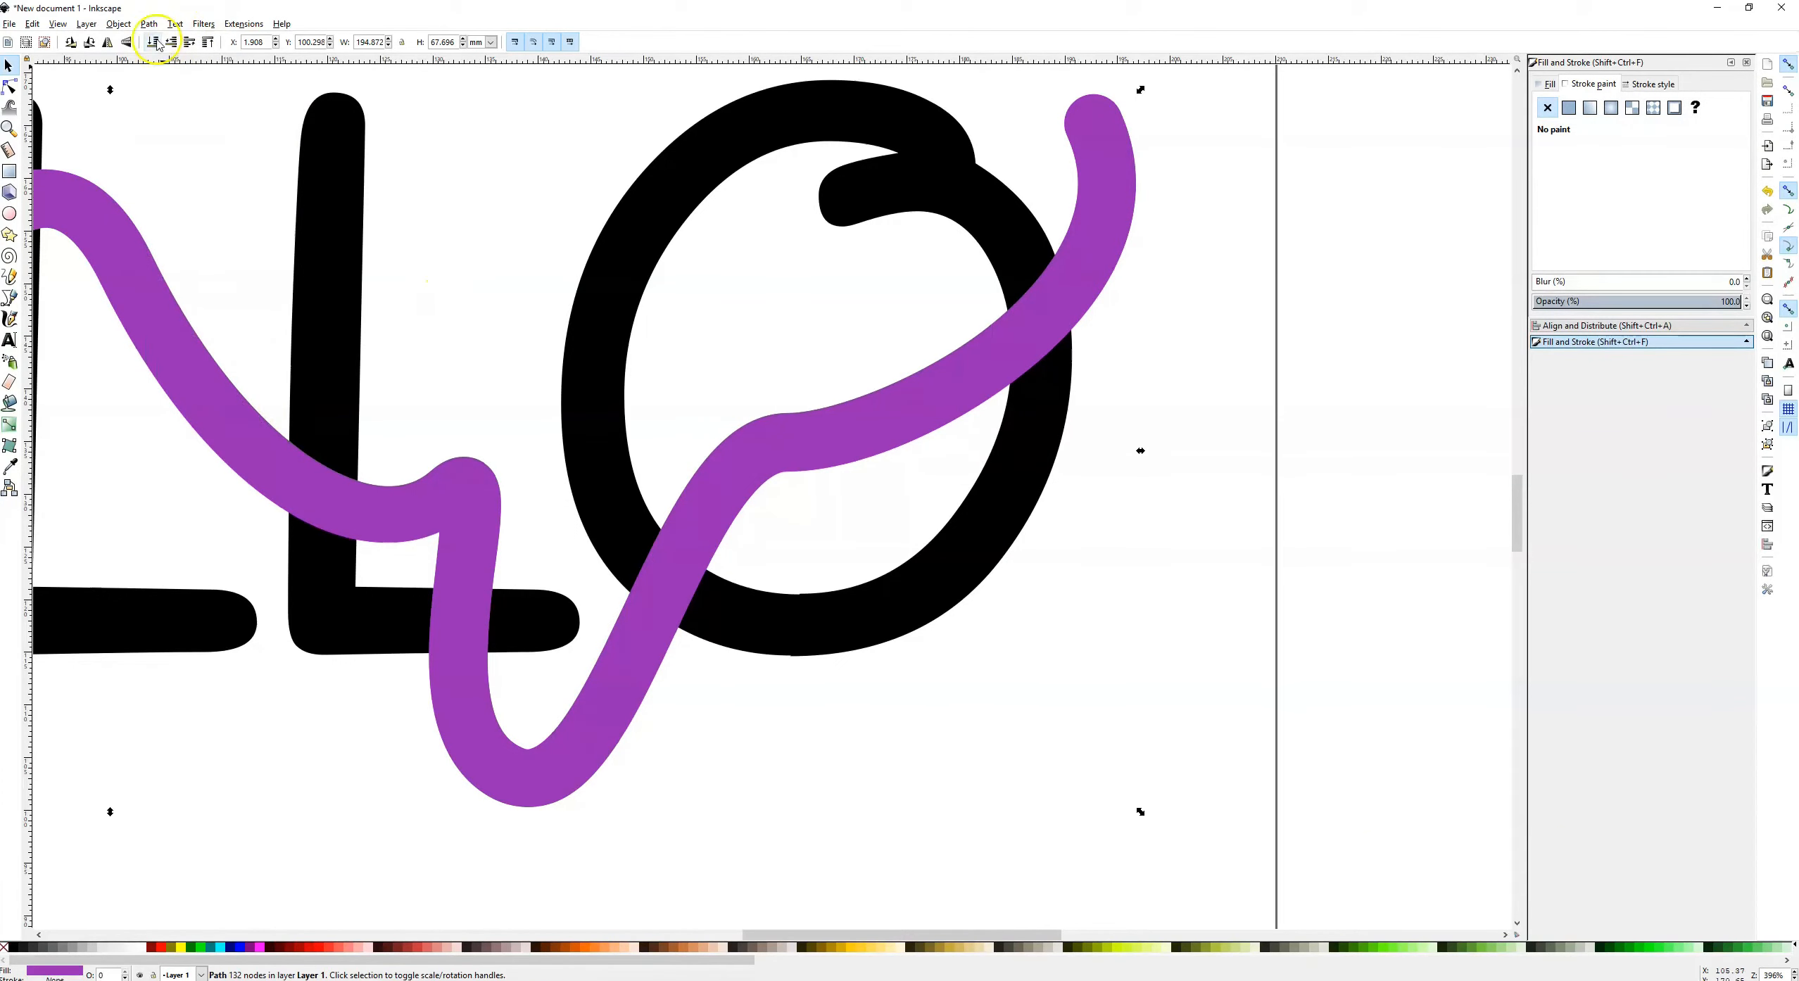
pyautogui.click(154, 42)
pyautogui.click(482, 626)
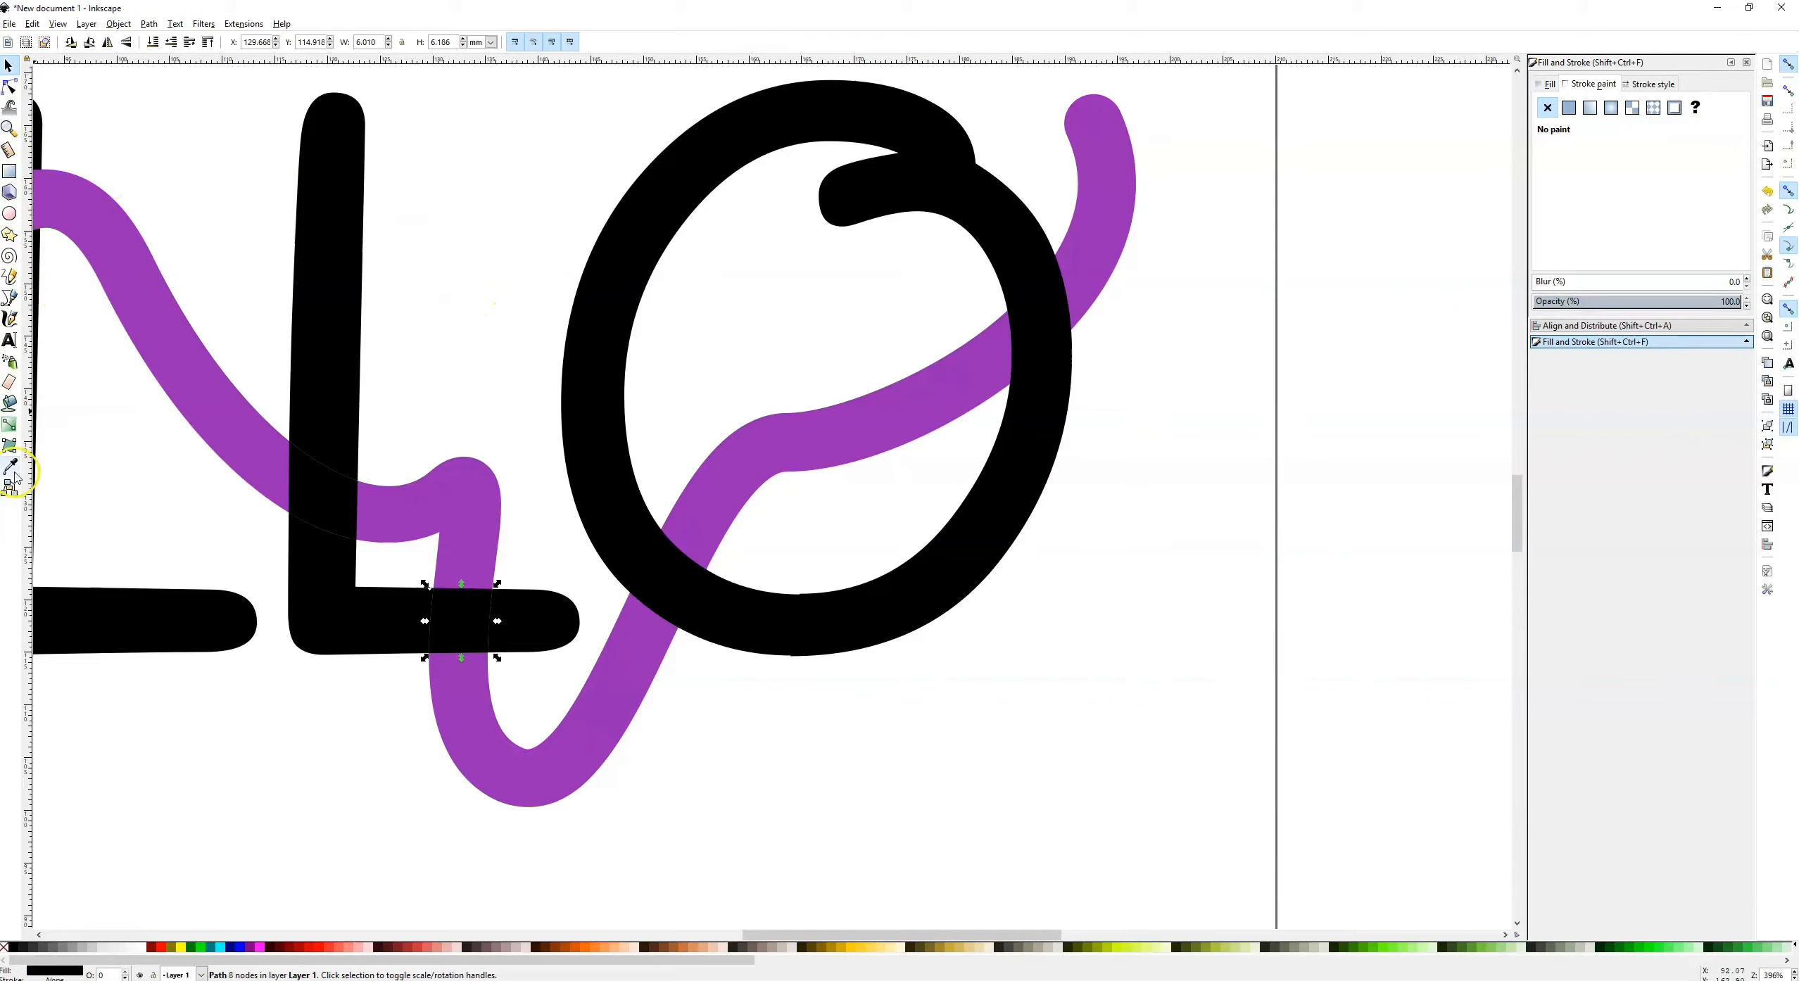
pyautogui.click(14, 470)
pyautogui.click(212, 415)
# Unite the recoloured piece on the second L's foot with the purple line using Union
pyautogui.click(9, 66)
pyautogui.keyDown('shift'); pyautogui.click(259, 426); pyautogui.keyUp('shift')
pyautogui.click(148, 24)
pyautogui.click(168, 105)
# Unite all remaining black pieces of the second L, including the overlap piece on its stem, using Union
pyautogui.click(347, 455)
pyautogui.keyDown('shift'); pyautogui.click(330, 508); pyautogui.keyUp('shift')
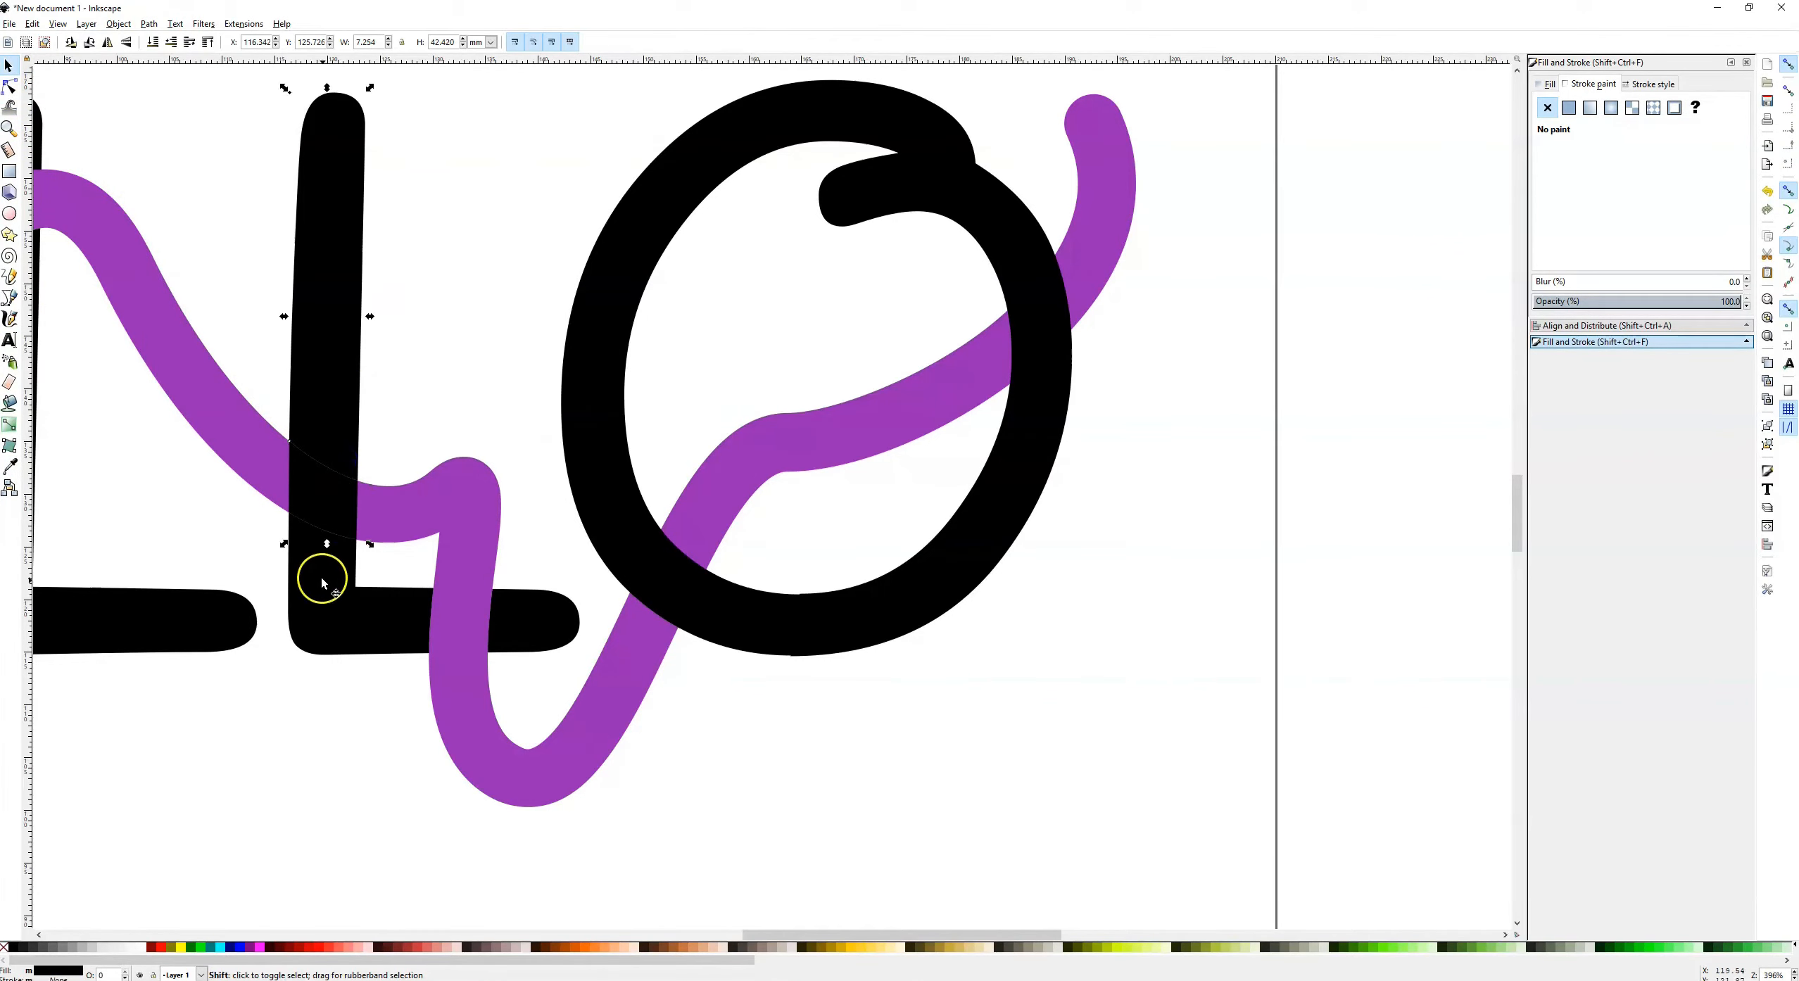
pyautogui.keyDown('shift'); pyautogui.click(551, 633); pyautogui.keyUp('shift')
pyautogui.click(154, 26)
pyautogui.click(169, 105)
# Subtract a duplicate of the united second L from the purple line using Difference, keeping the L itself
pyautogui.keyDown('shift'); pyautogui.click(271, 466); pyautogui.keyUp('shift')
pyautogui.click(148, 23)
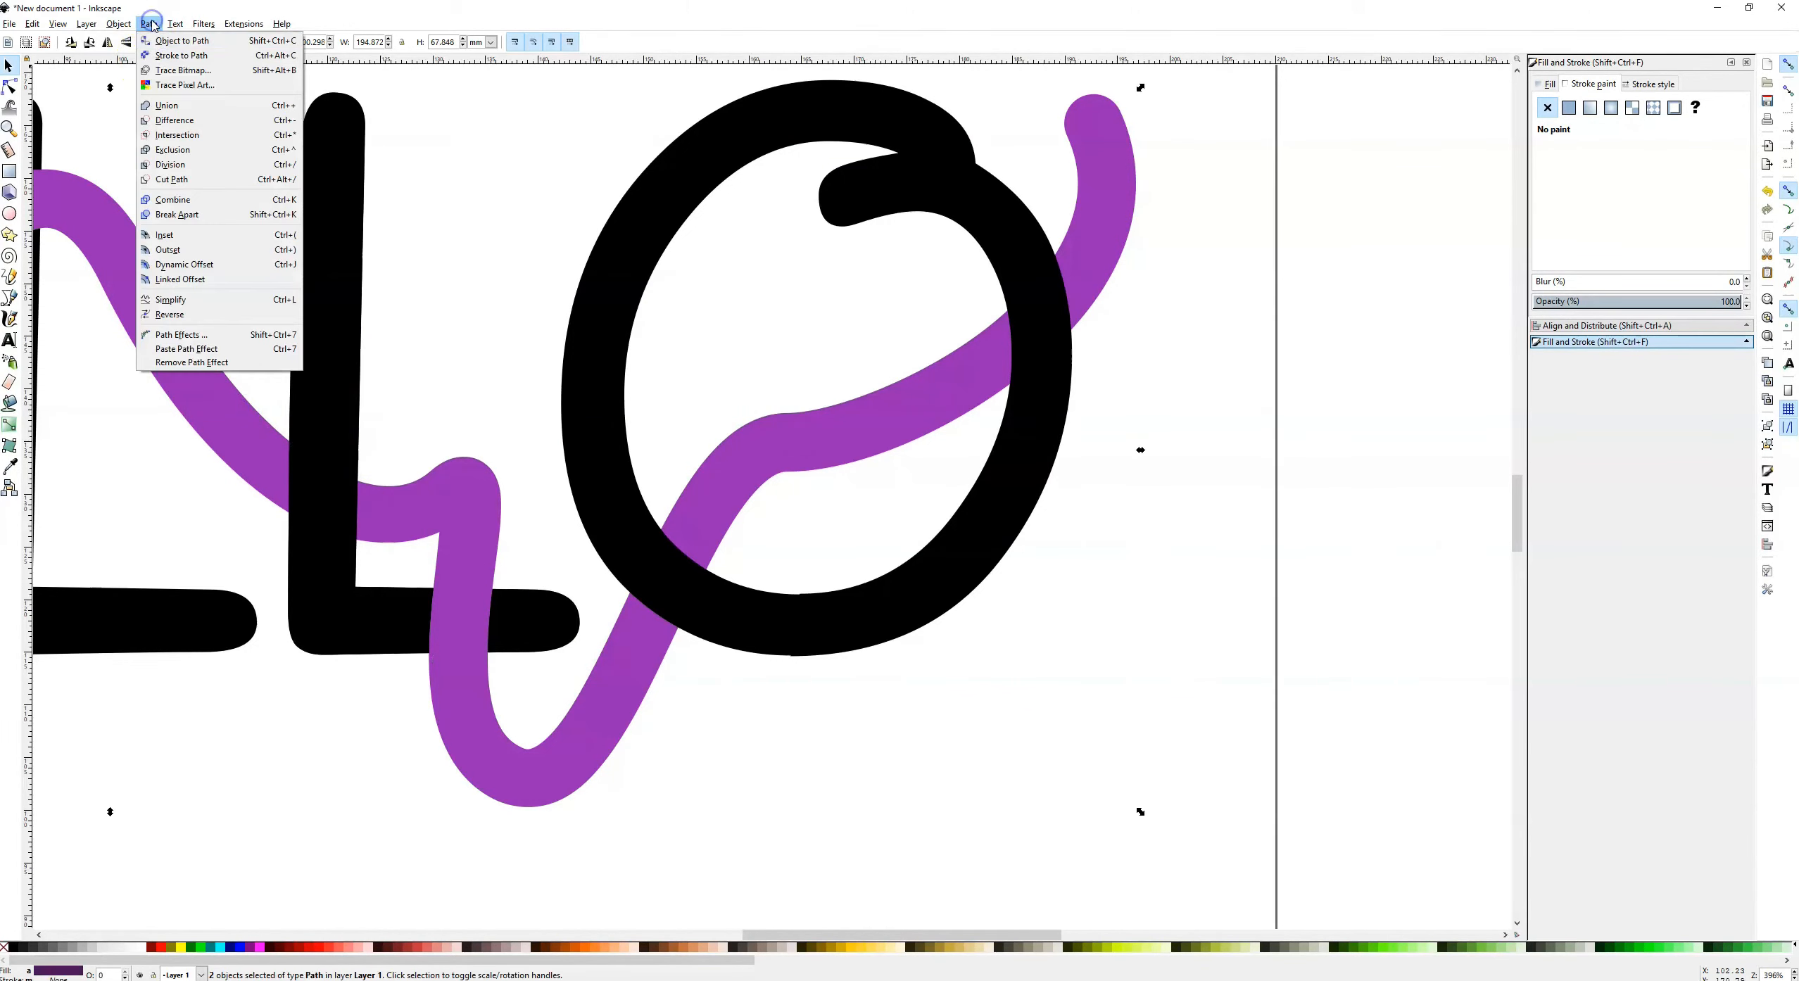
pyautogui.click(169, 117)
pyautogui.hotkey('ctrl', 'z')
pyautogui.hotkey('ctrl', 'z')
# Raise the purple line to the top and split the O where the line crosses it using Division
pyautogui.moveTo(914, 326); pyautogui.dragTo(673, 406)
pyautogui.click(562, 520)
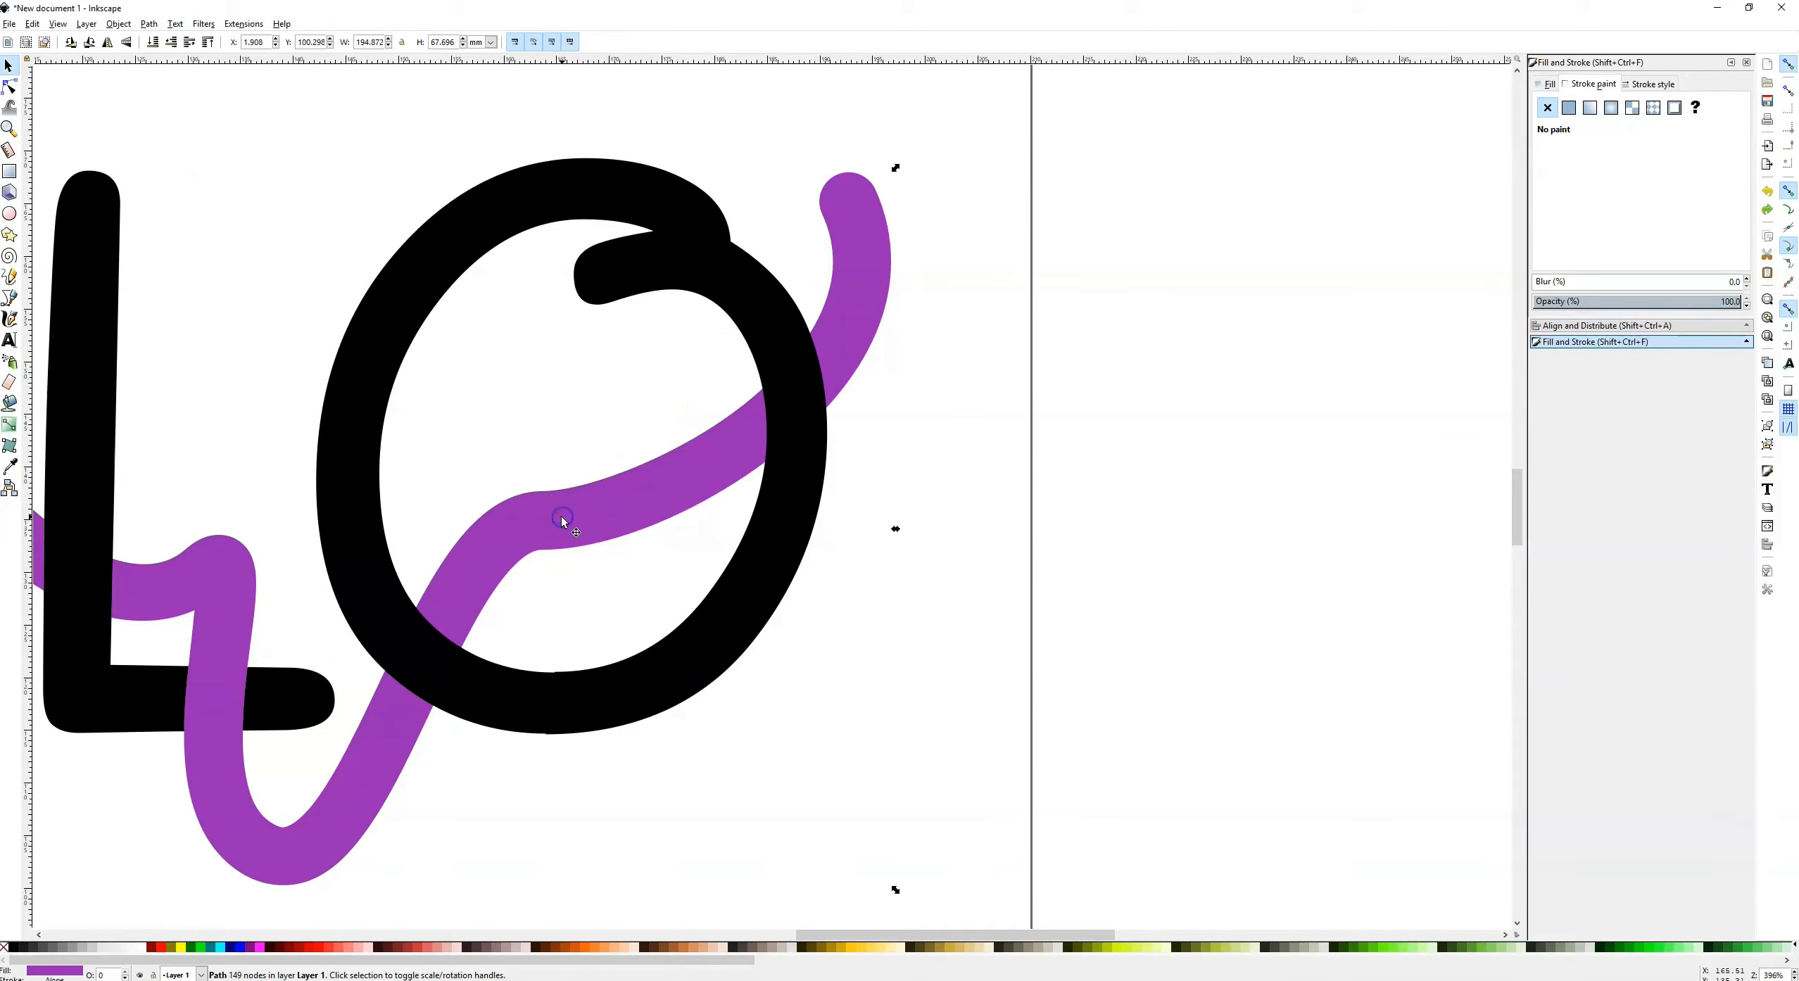
pyautogui.click(210, 43)
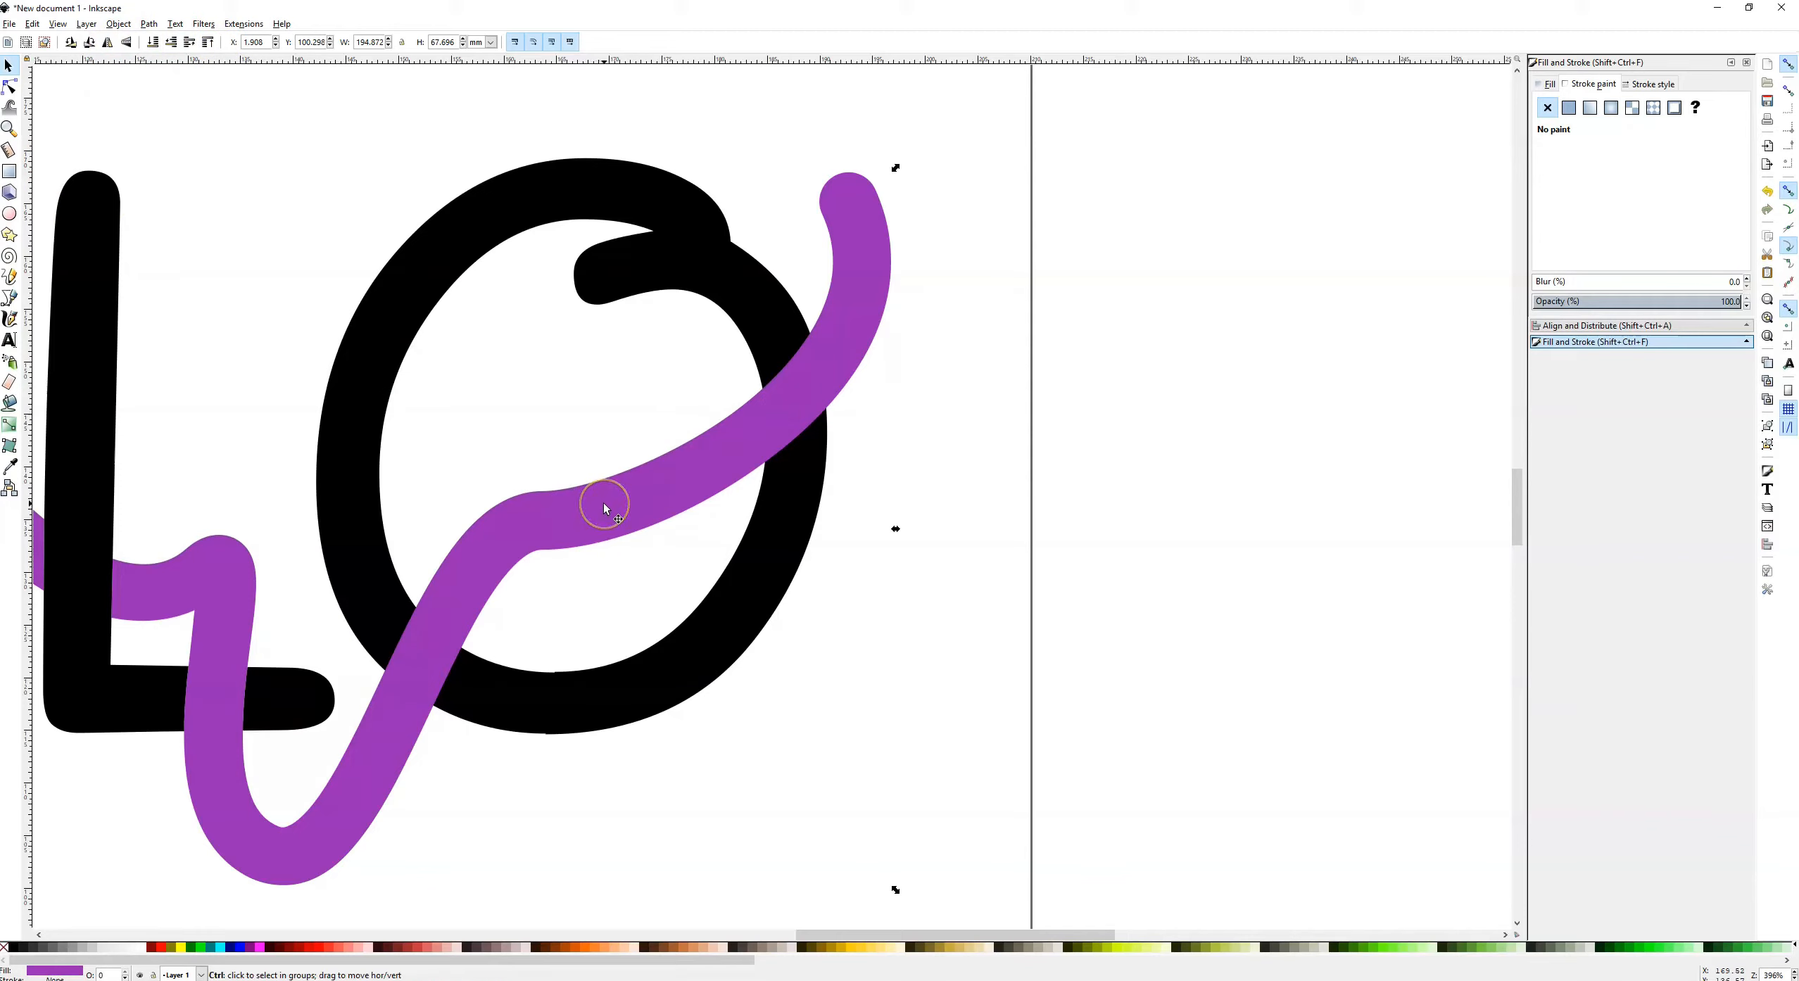
pyautogui.keyDown('shift'); pyautogui.click(363, 436); pyautogui.keyUp('shift')
pyautogui.click(148, 23)
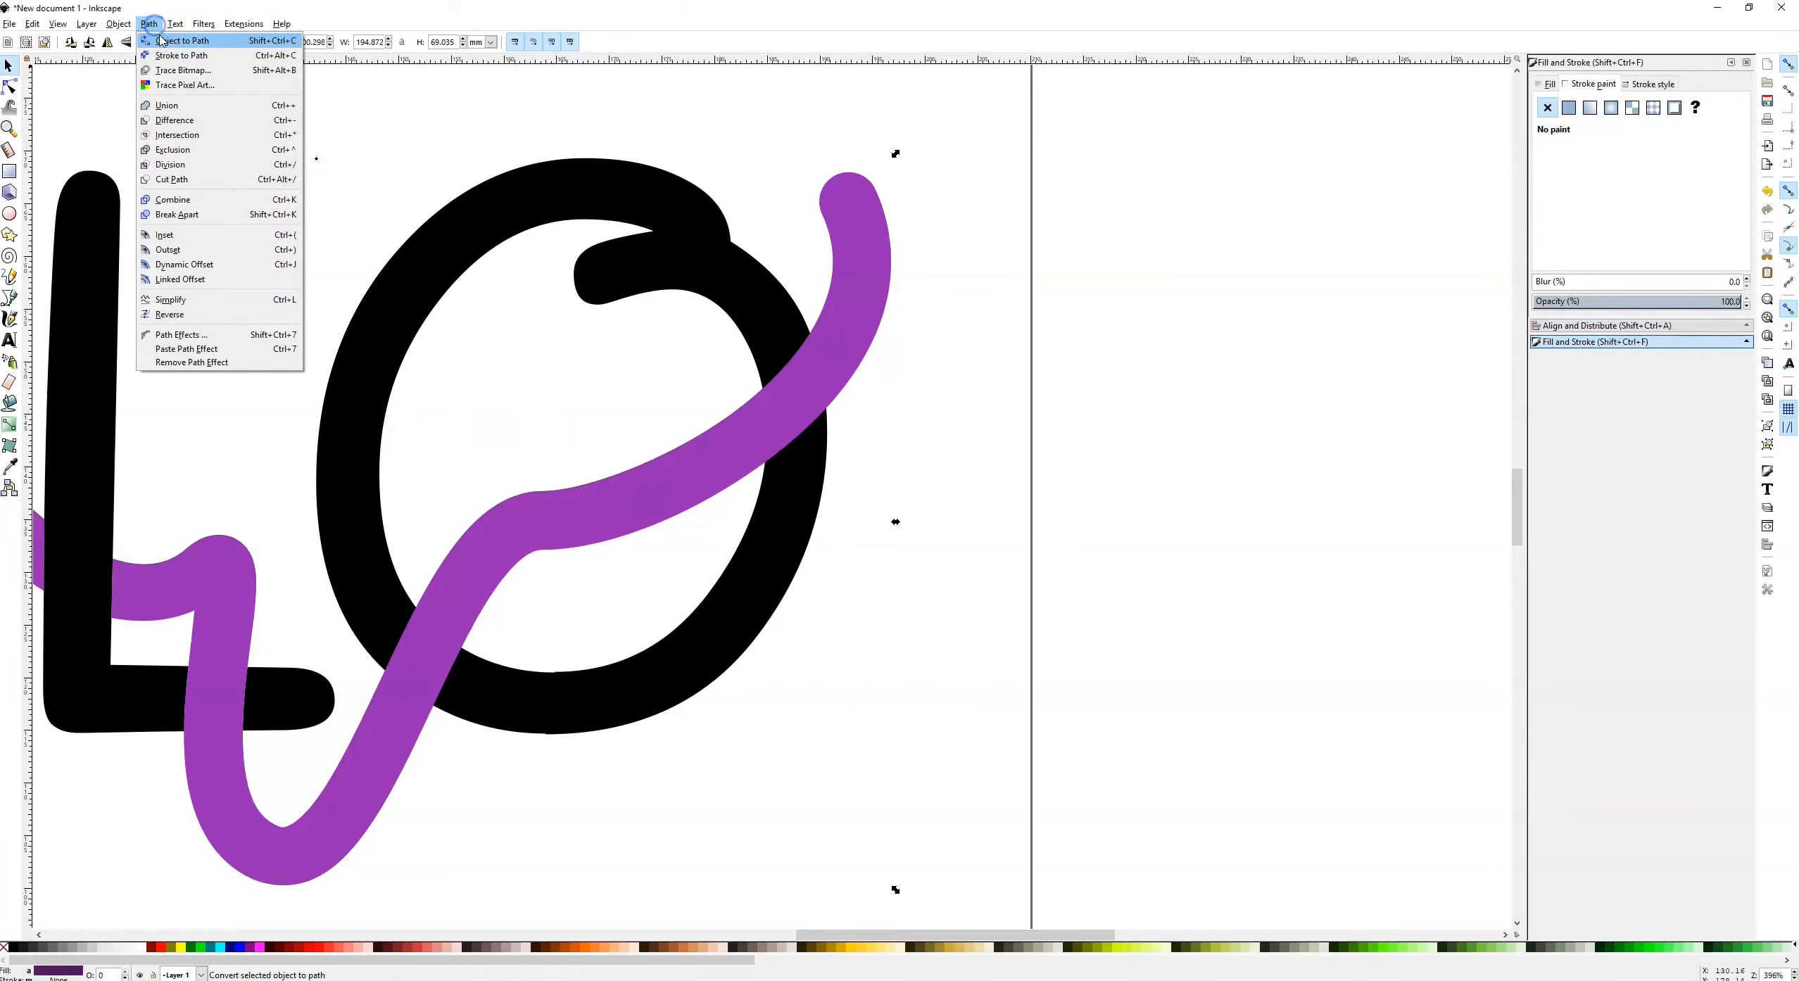
pyautogui.click(184, 164)
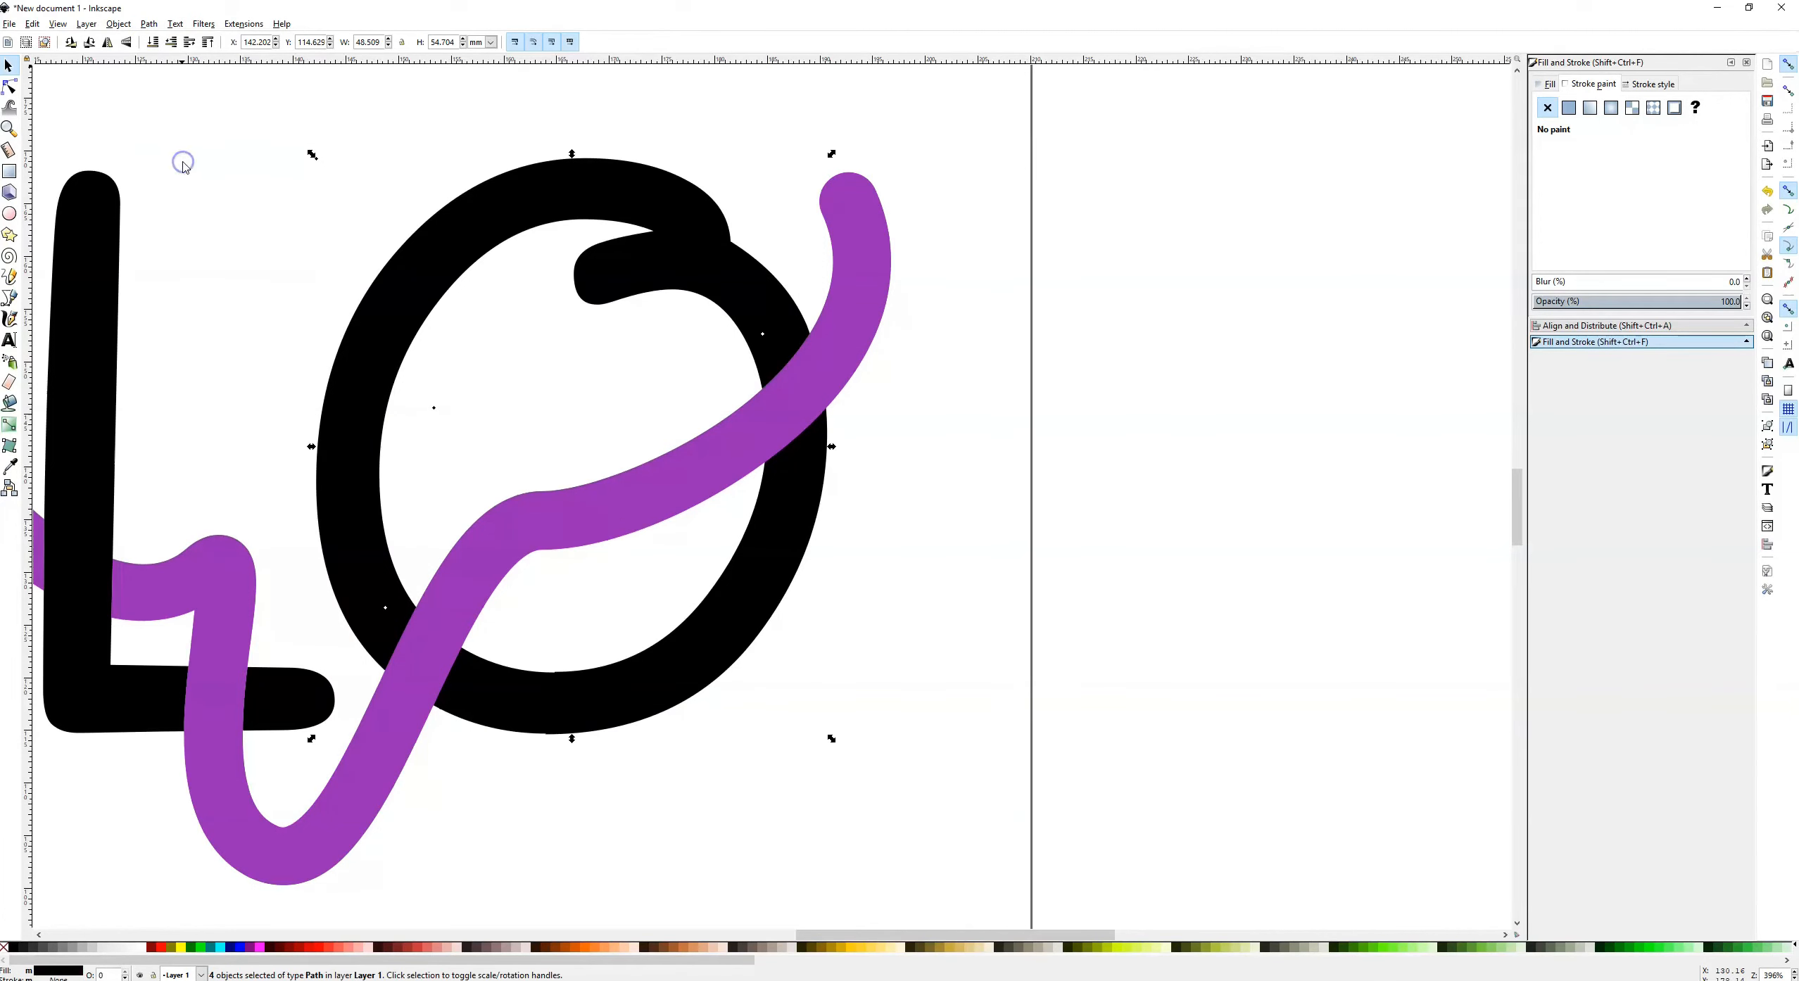
pyautogui.click(526, 363)
# Lower the purple line to the bottom and recolour the overlap piece on the O's lower-left curve with purple sampled from the line
pyautogui.click(548, 509)
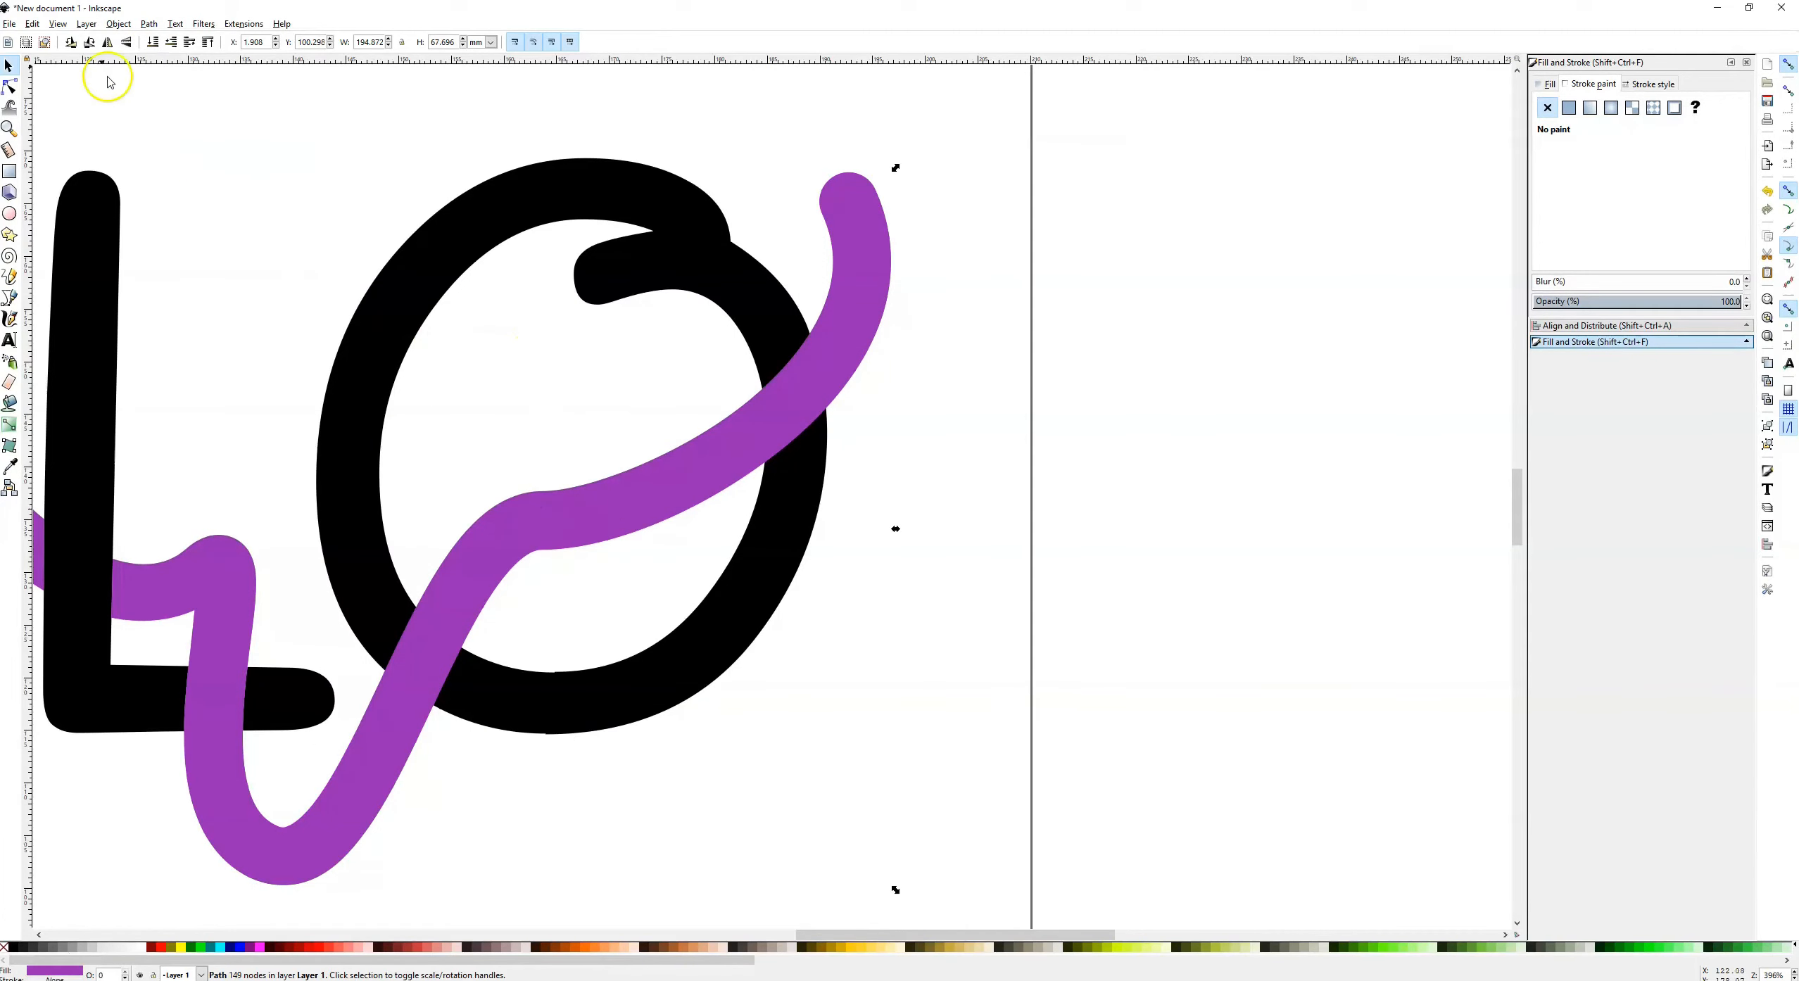
pyautogui.click(154, 44)
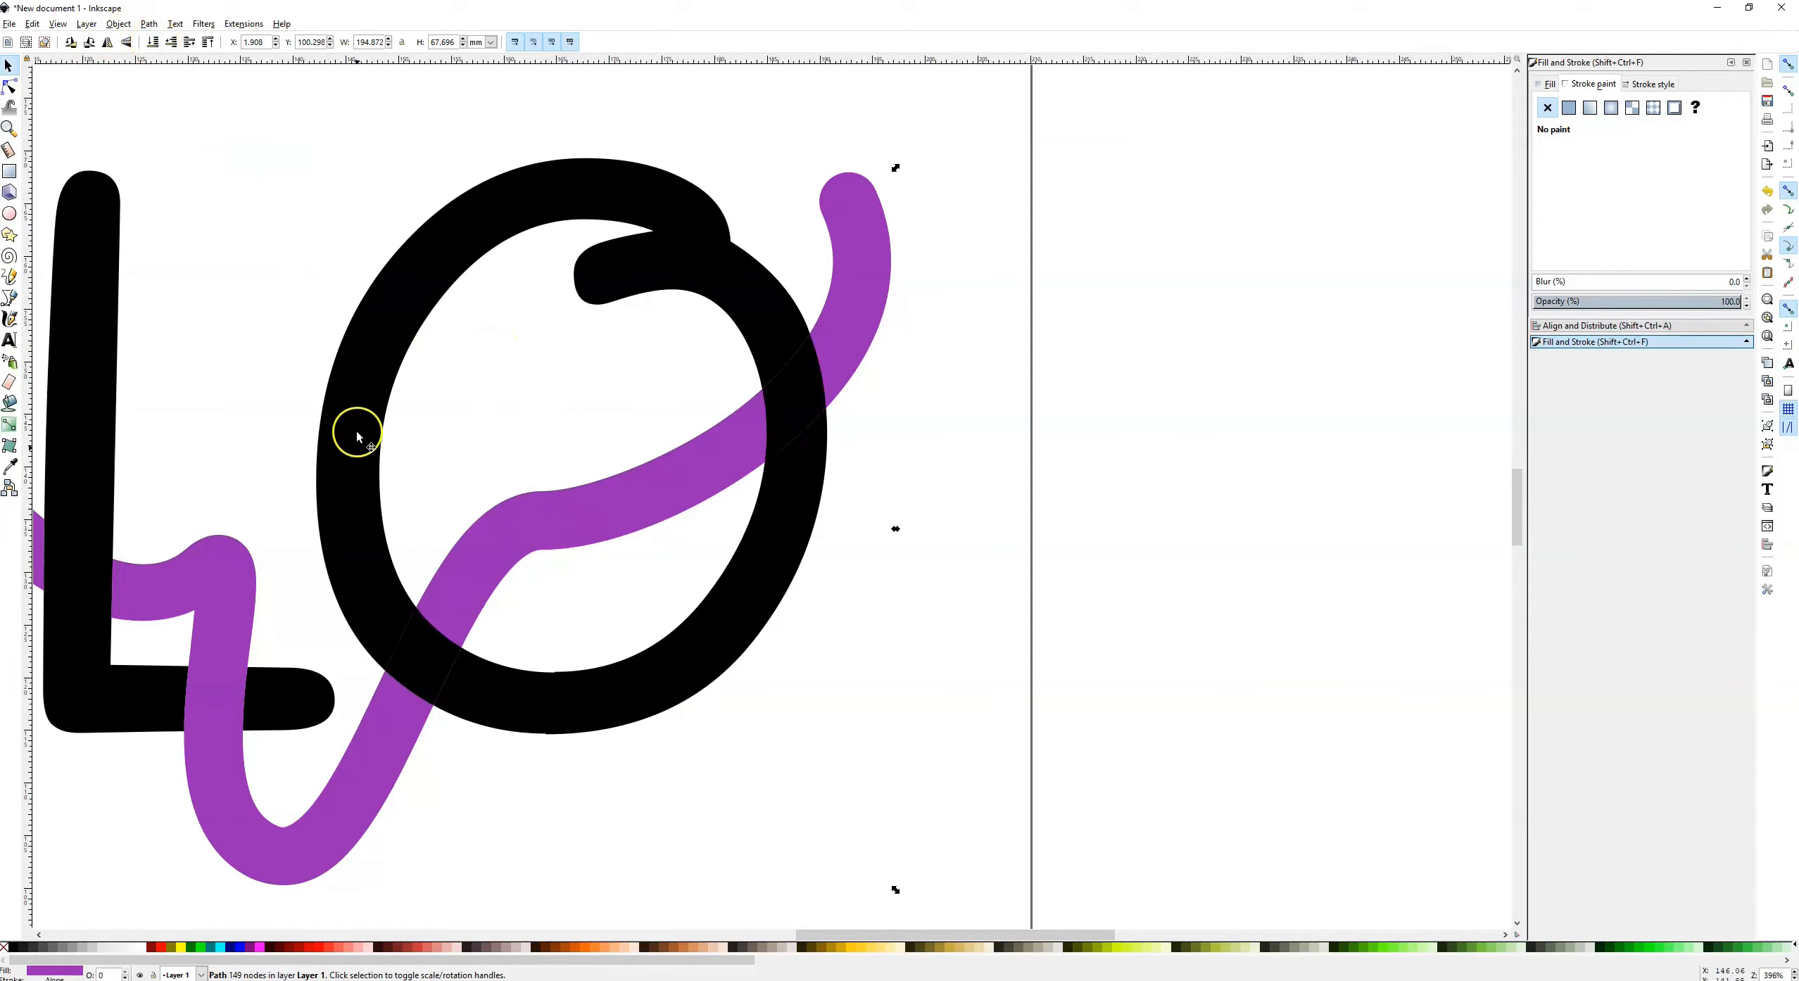
pyautogui.click(417, 677)
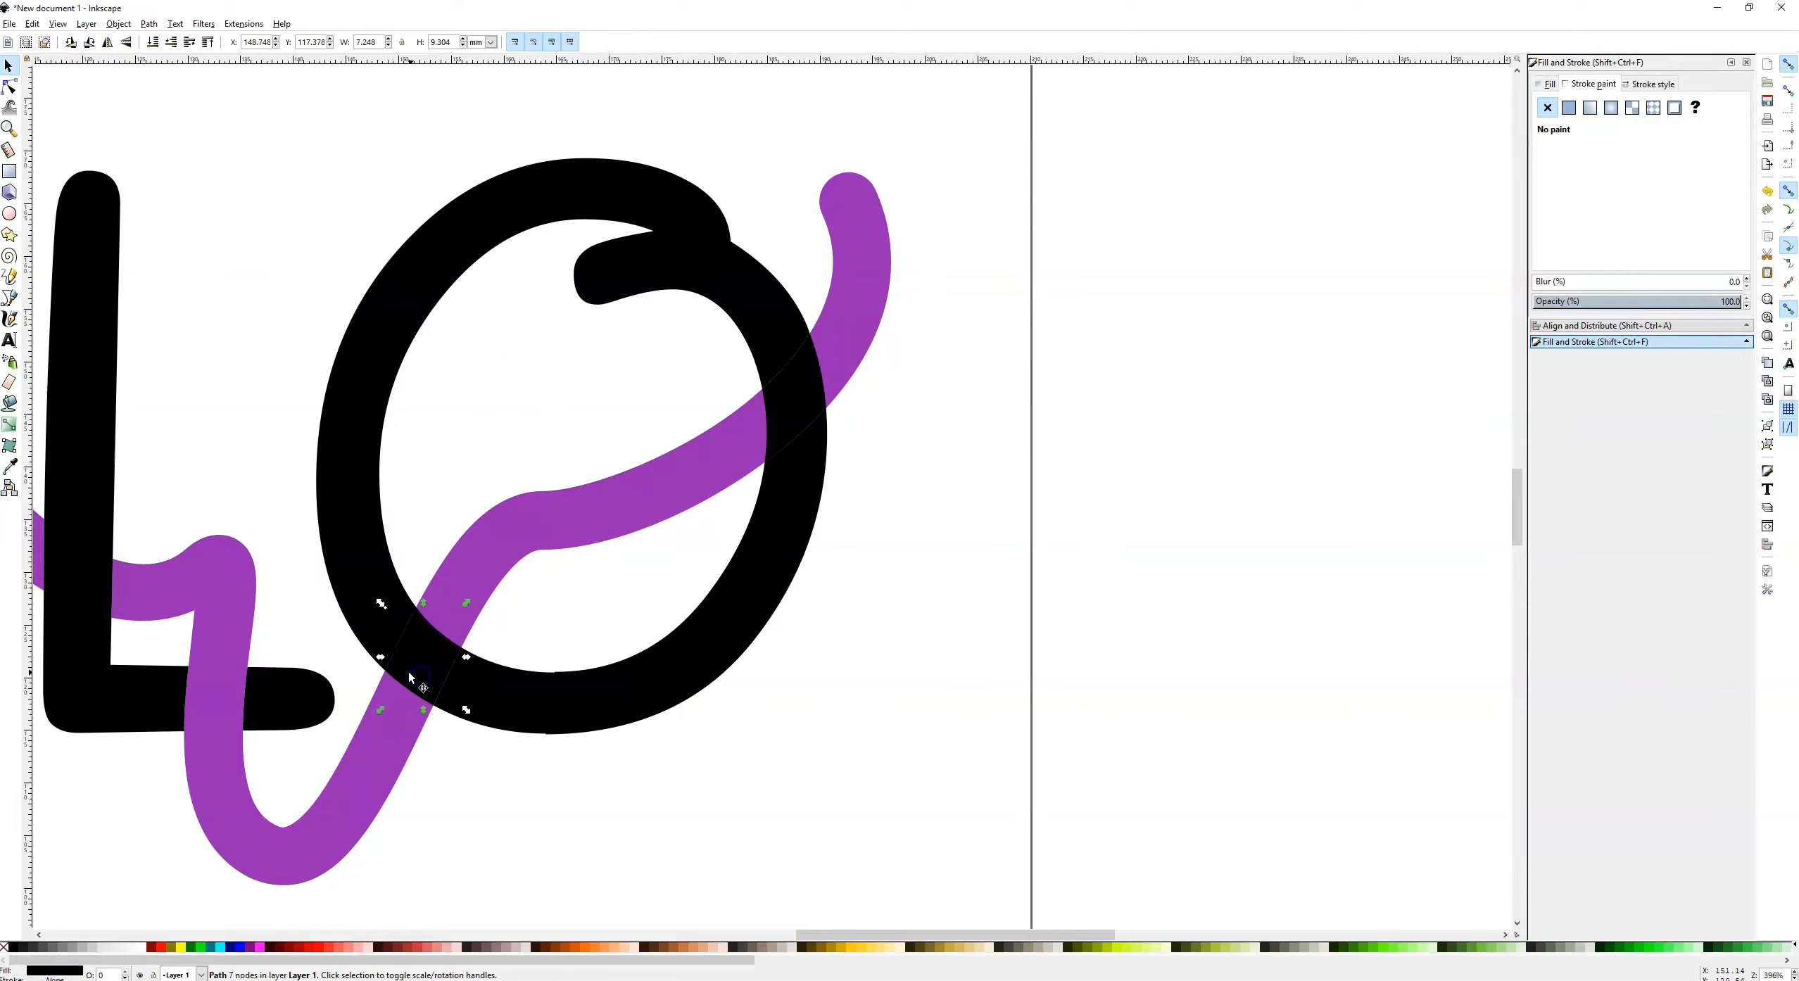
pyautogui.click(13, 467)
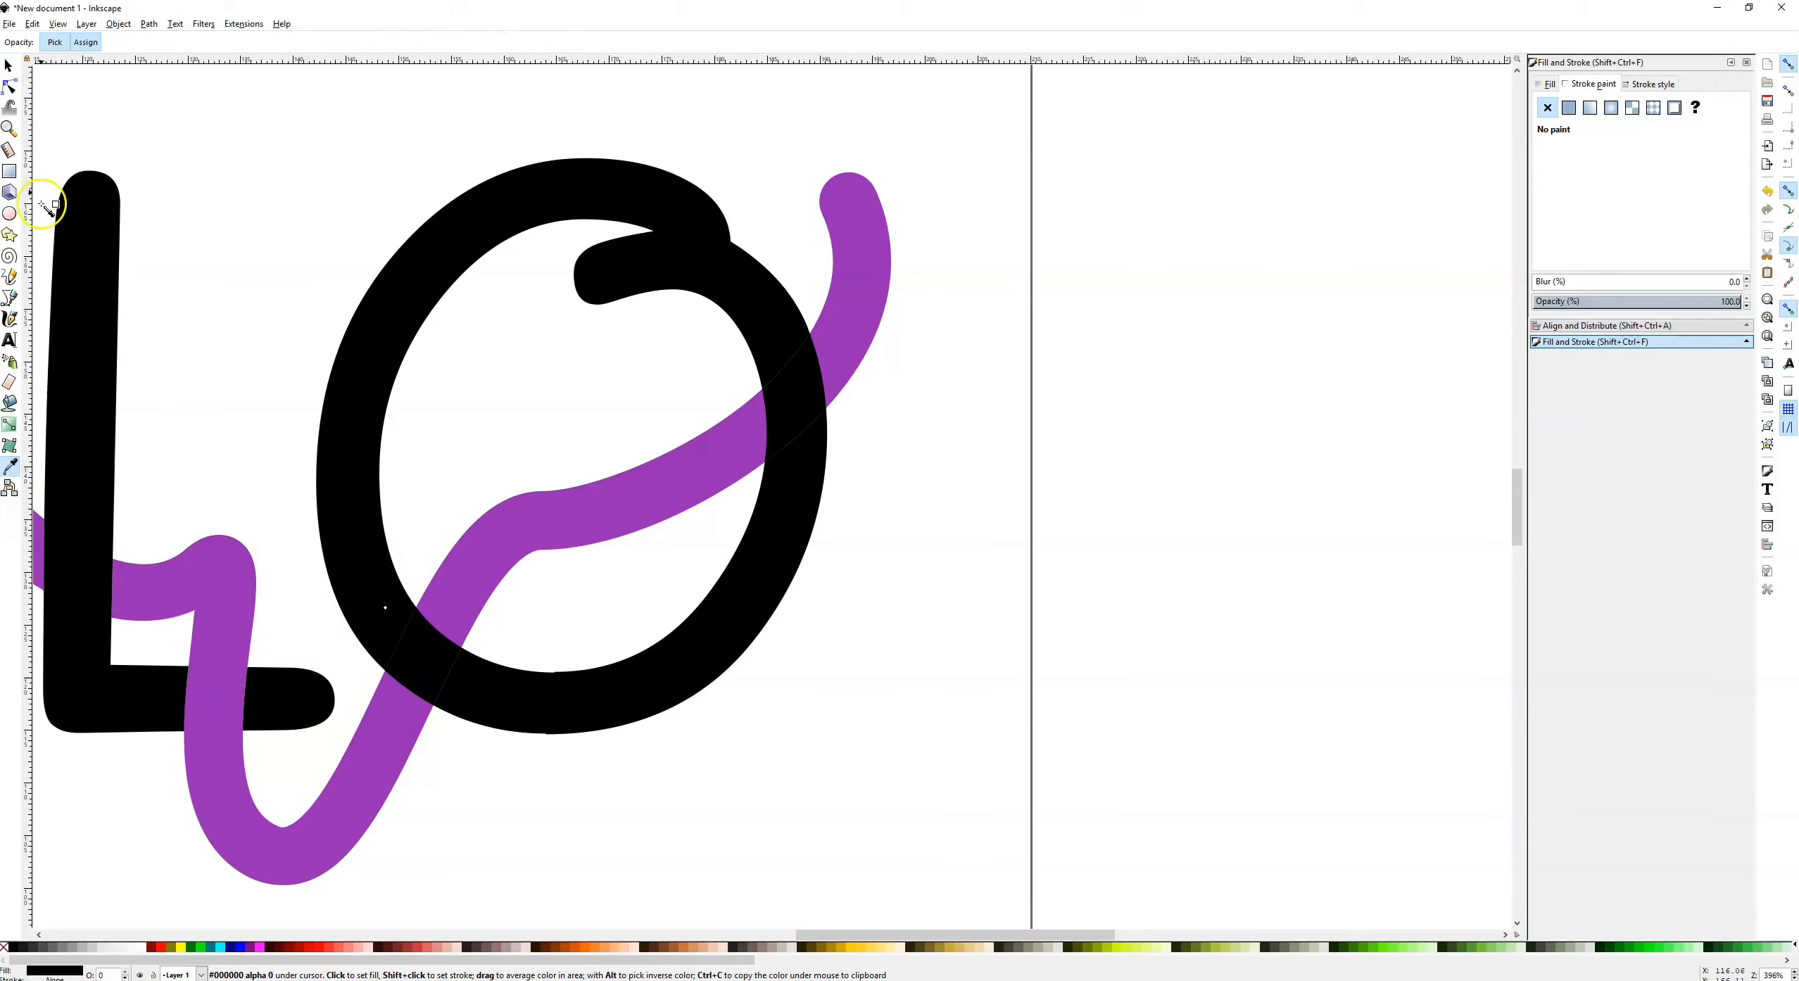
pyautogui.click(408, 724)
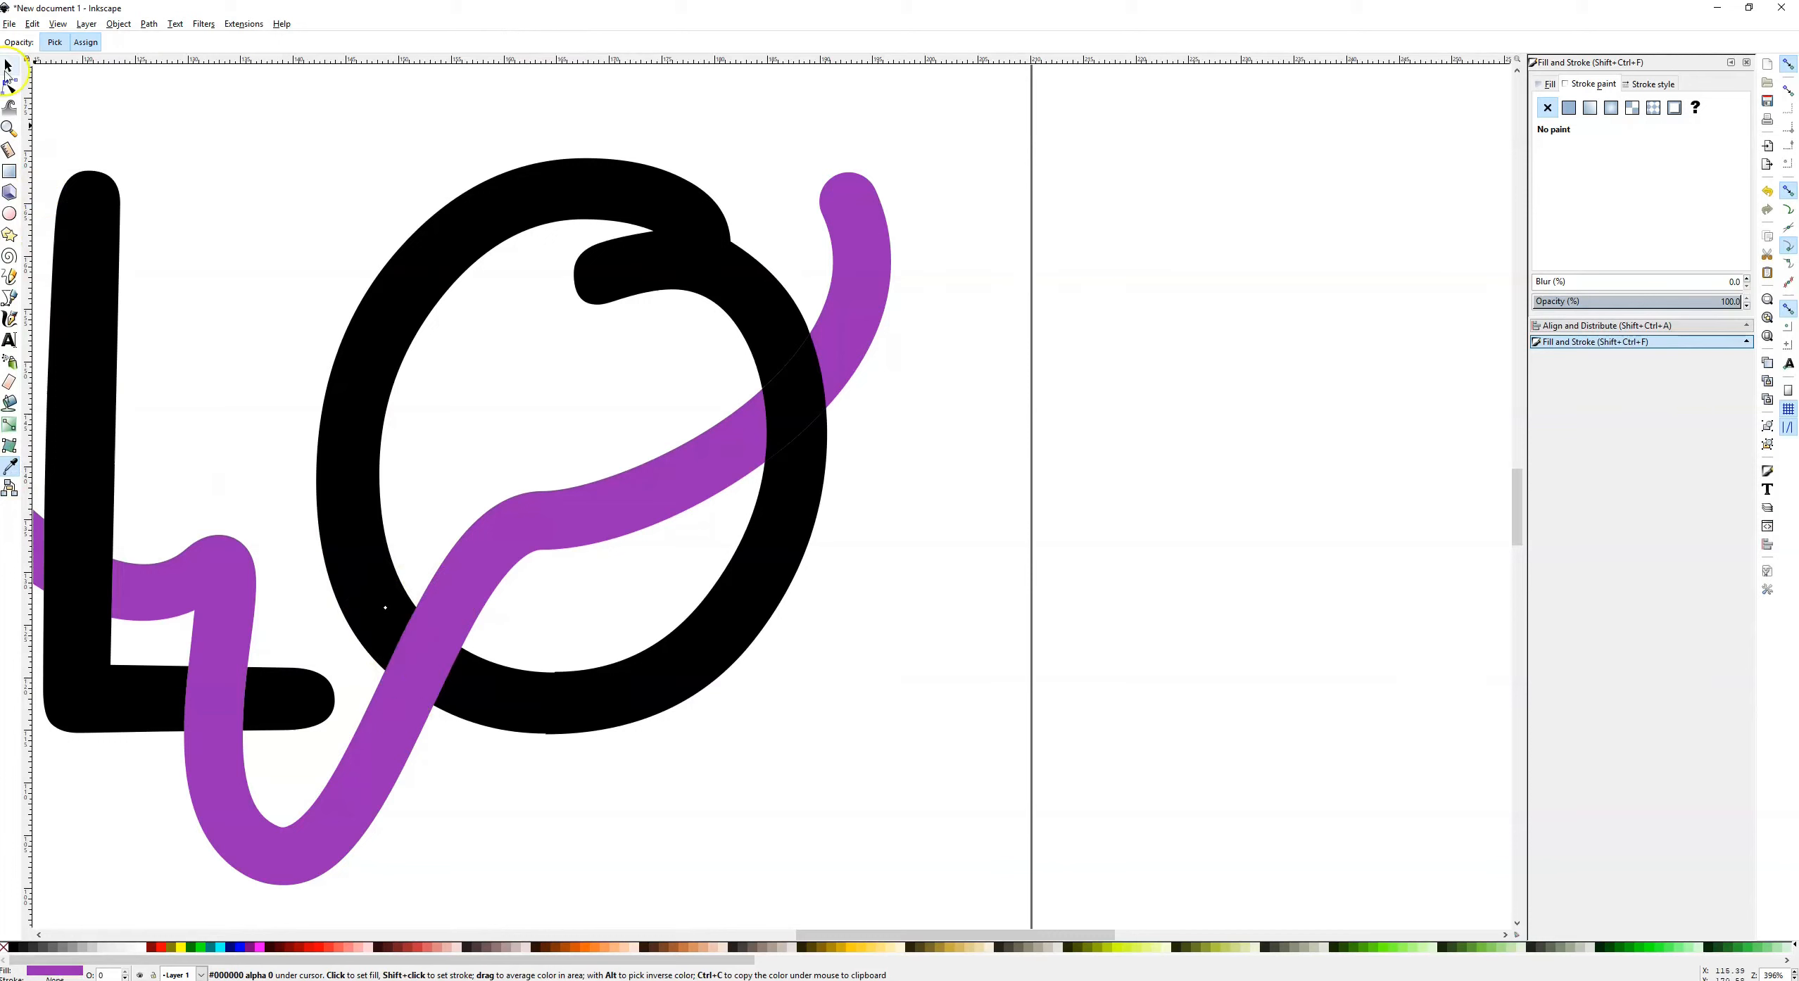
# Unite the recoloured piece on the O's lower-left curve with the purple line using Union
pyautogui.press('s')
pyautogui.keyDown('shift'); pyautogui.click(500, 538); pyautogui.keyUp('shift')
pyautogui.click(150, 26)
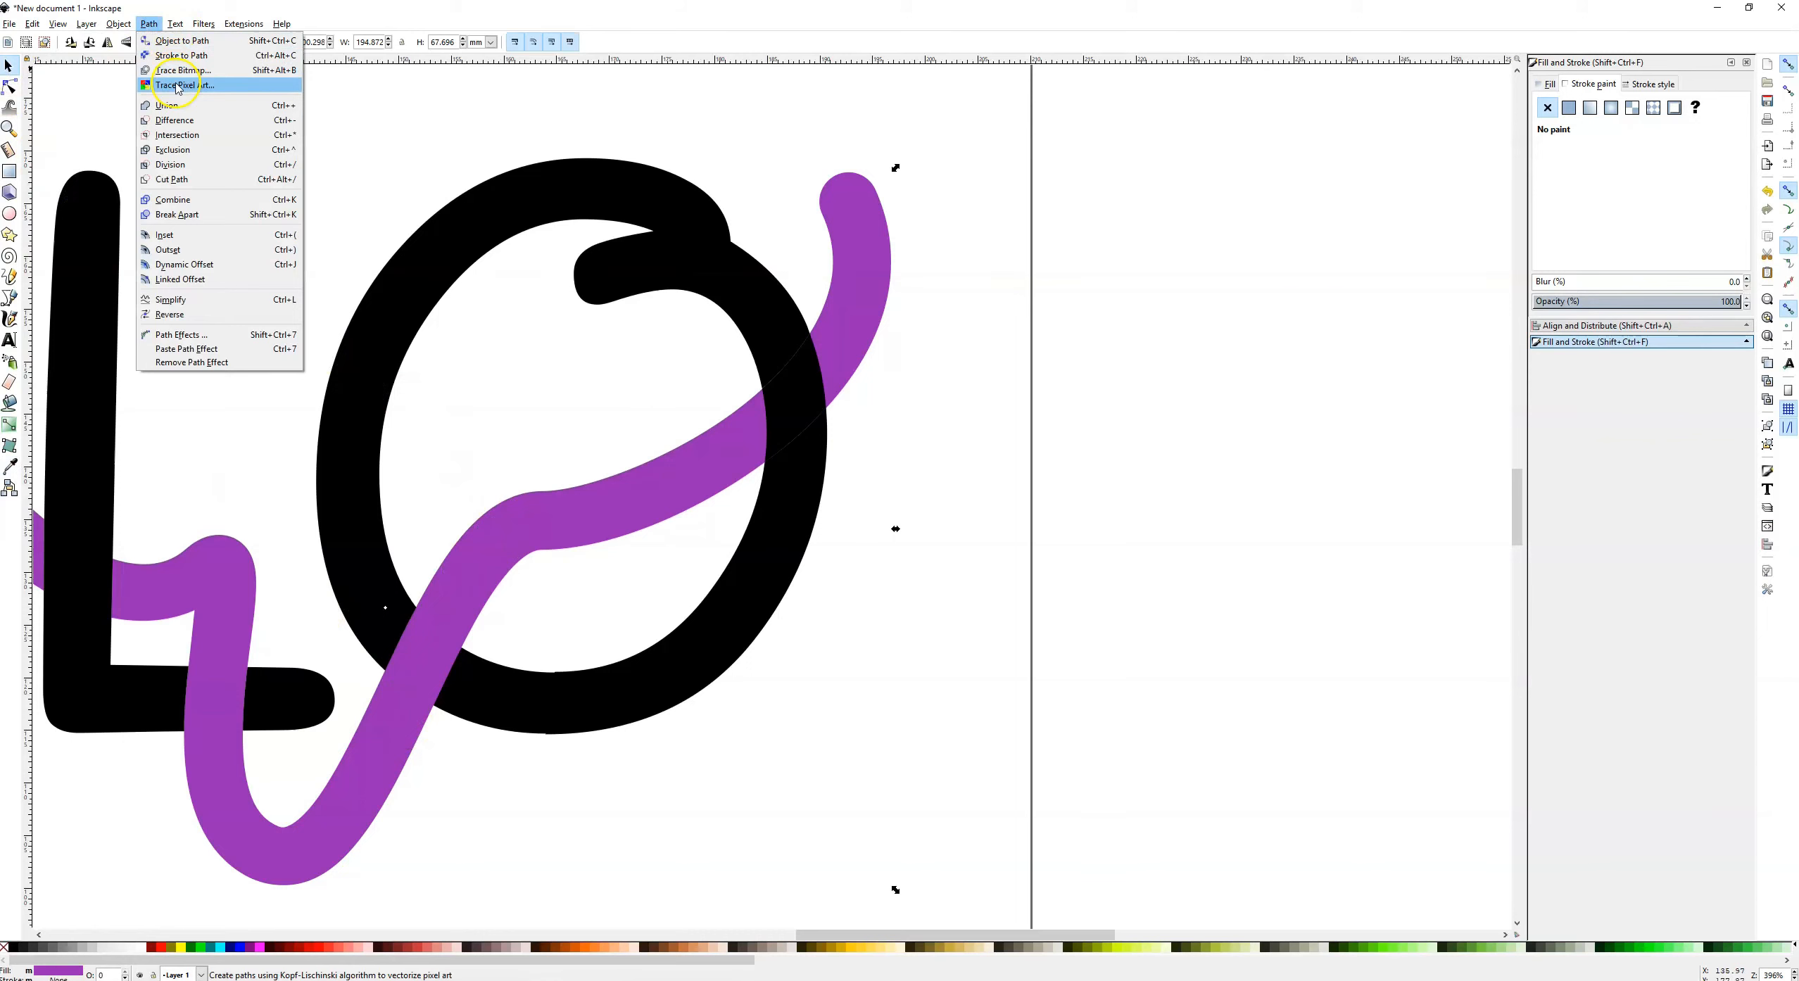
pyautogui.click(177, 104)
# Unite the remaining black pieces of the O, including the overlap piece on its right side, using Union
pyautogui.click(747, 319)
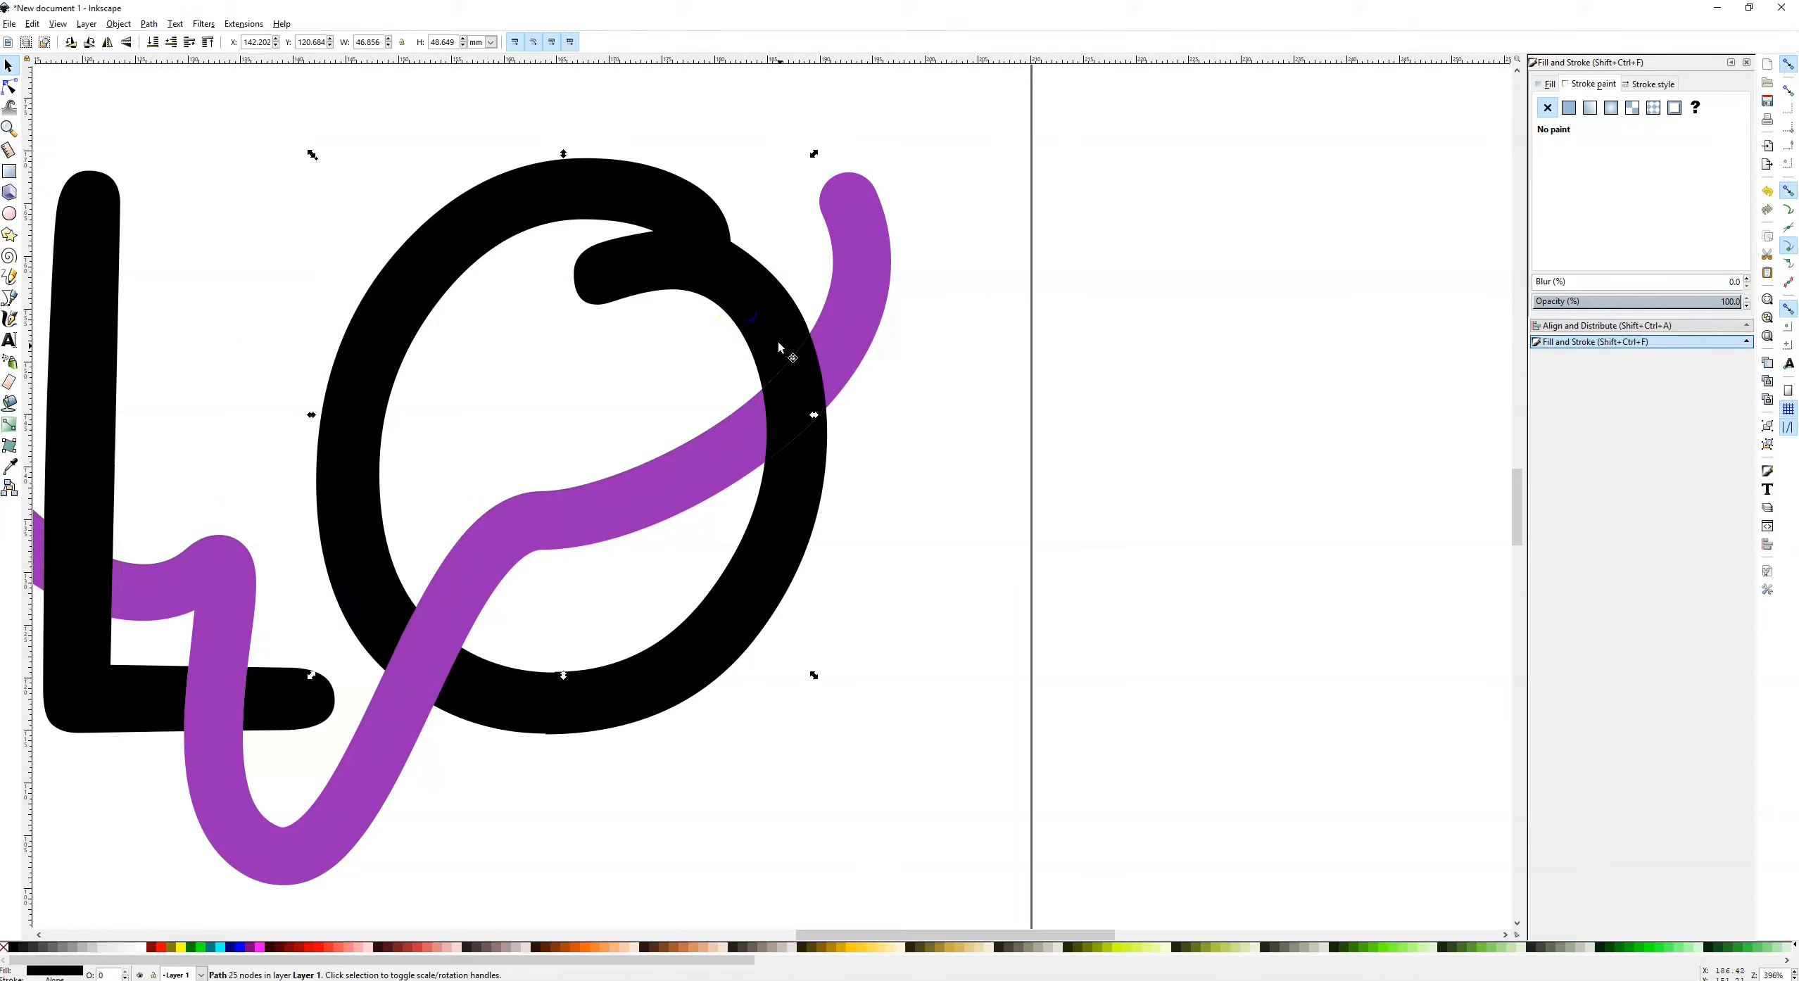
pyautogui.keyDown('shift'); pyautogui.click(794, 555); pyautogui.keyUp('shift')
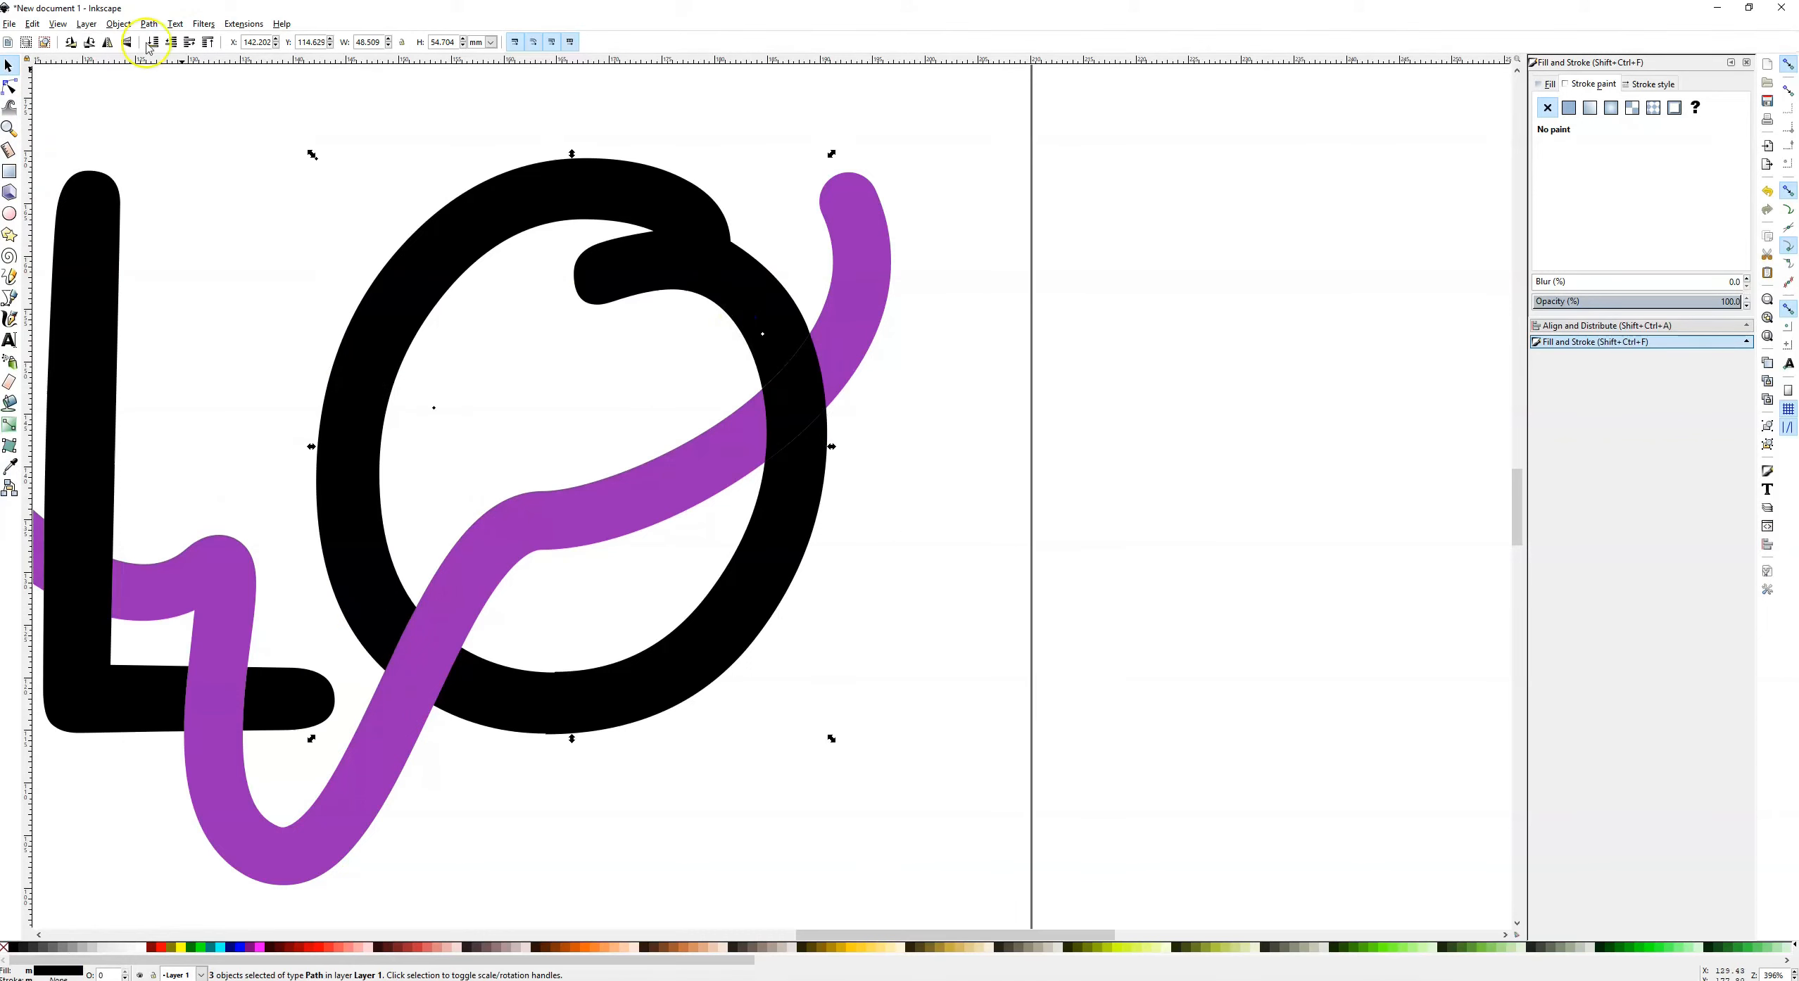
pyautogui.click(160, 27)
pyautogui.click(187, 104)
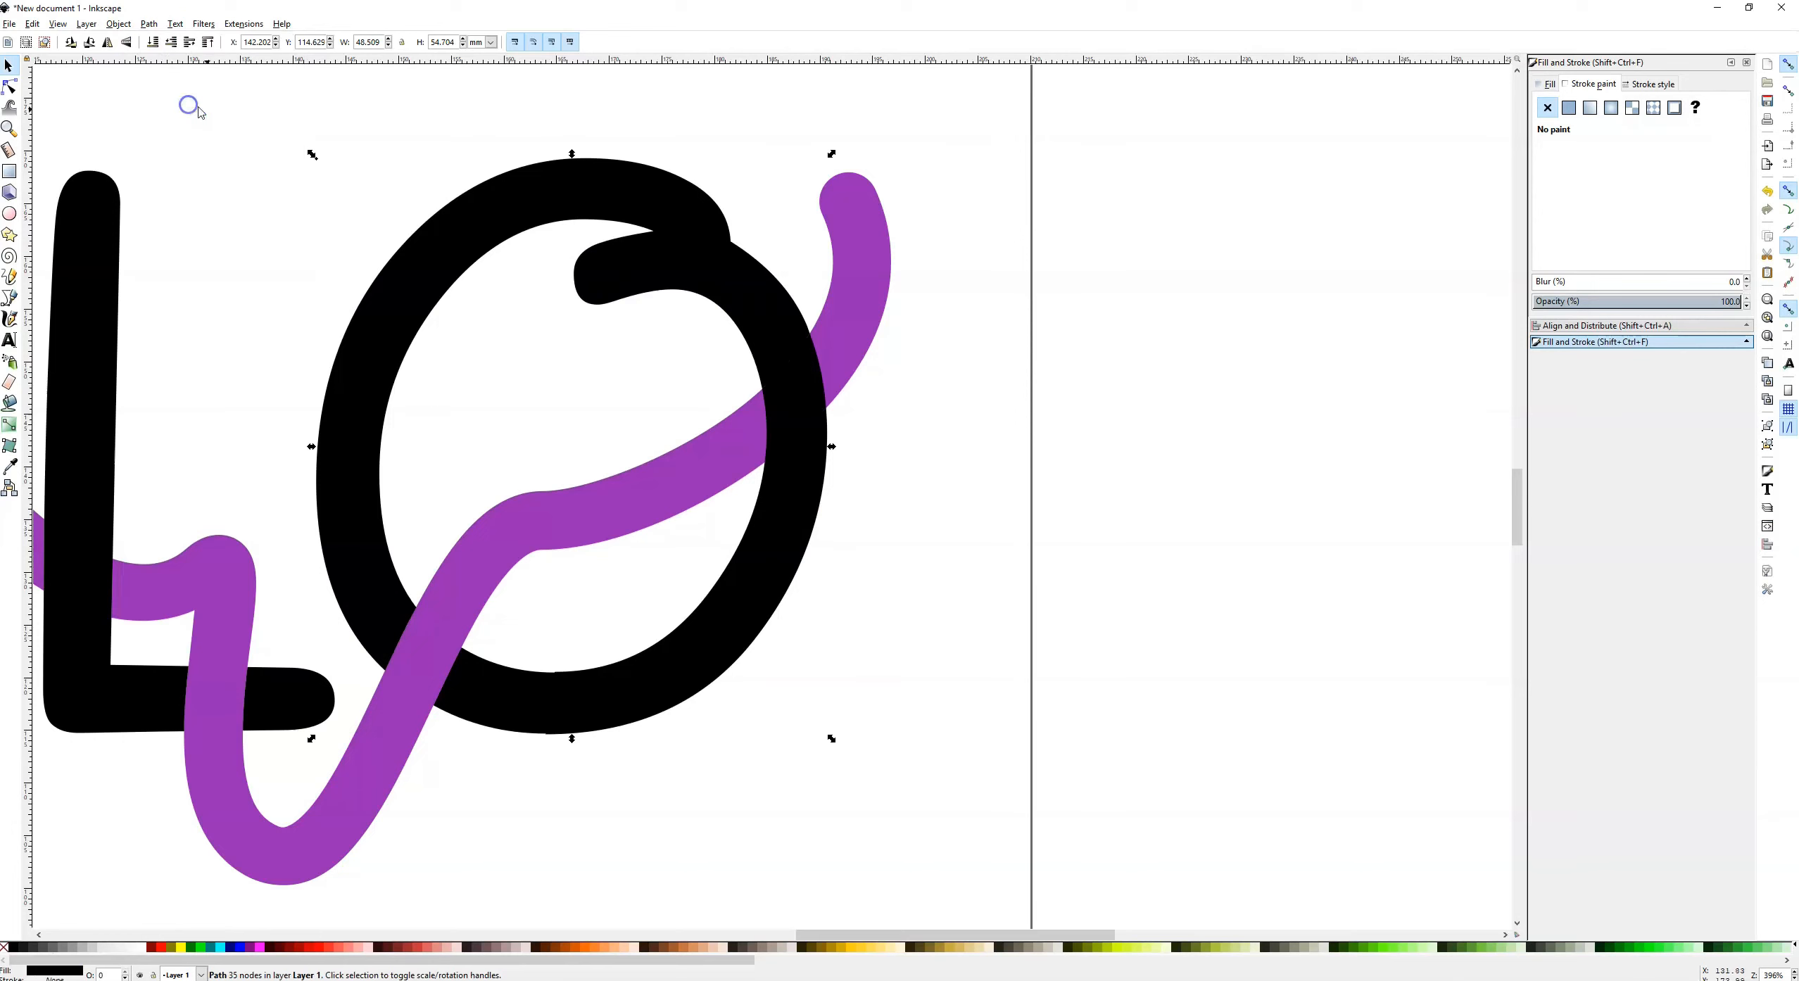
# Subtract a duplicate of the O from the purple line using Difference
pyautogui.click(906, 404)
pyautogui.click(809, 400)
pyautogui.keyDown('shift'); pyautogui.click(843, 323); pyautogui.keyUp('shift')
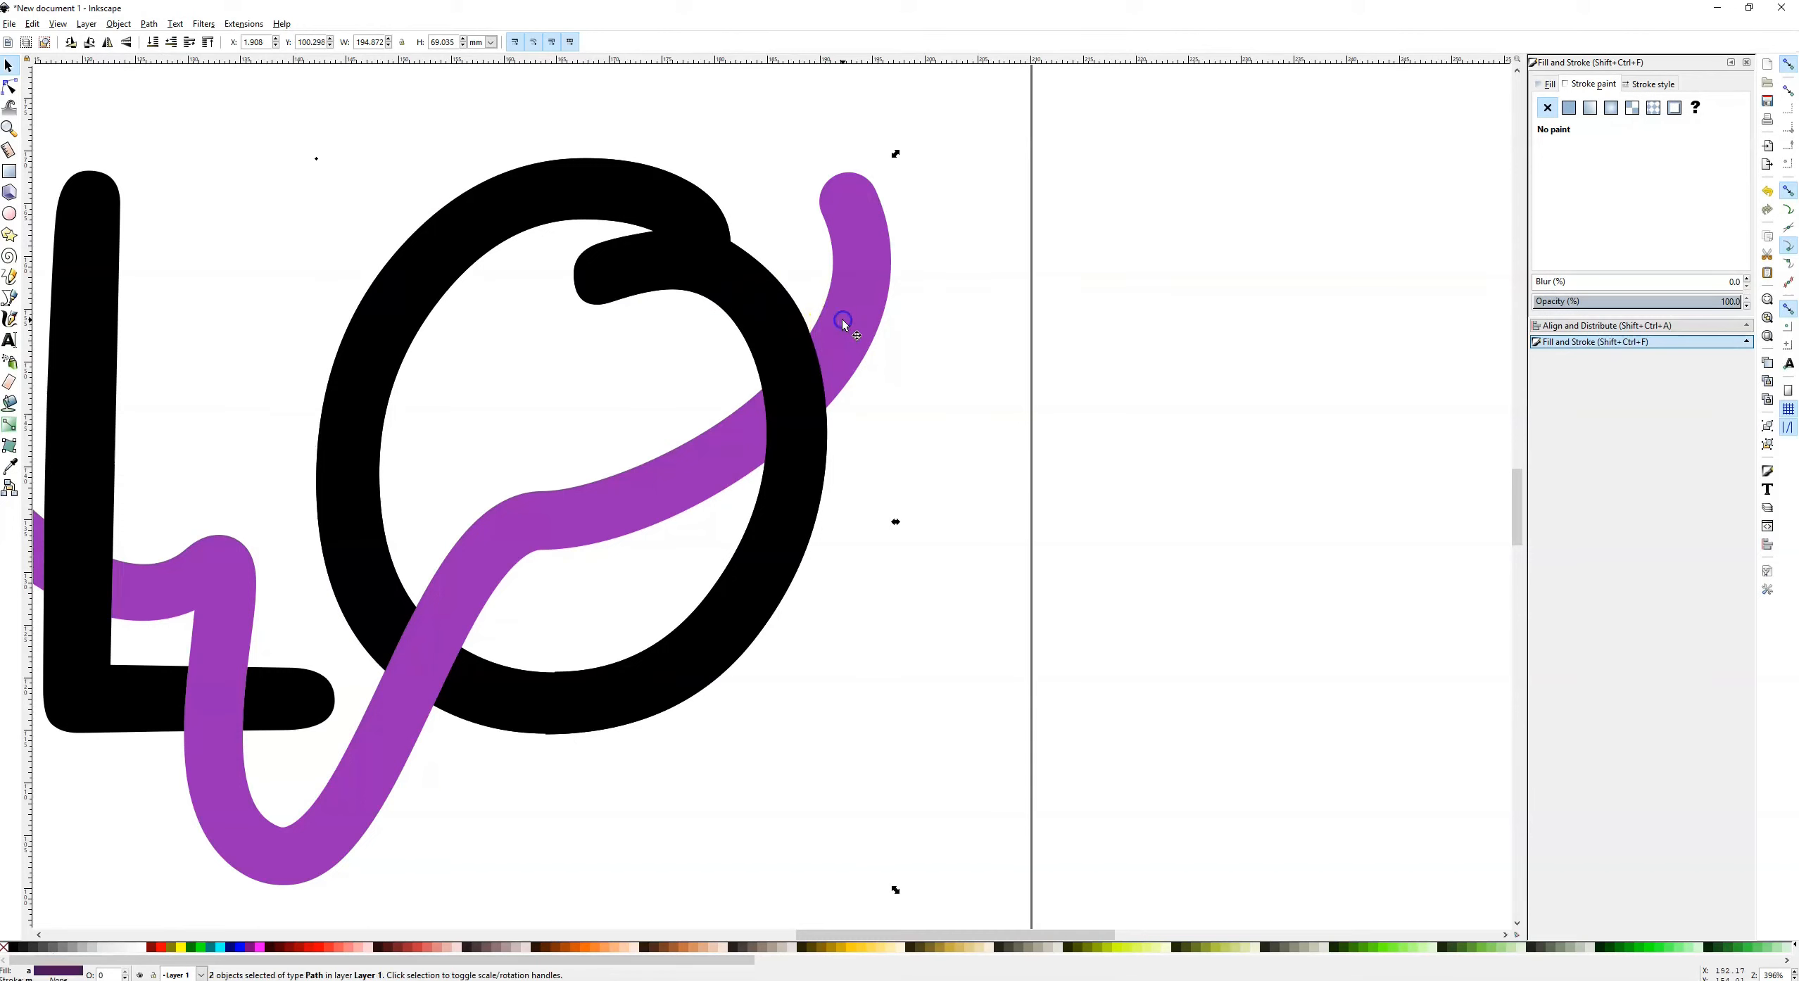
pyautogui.click(148, 23)
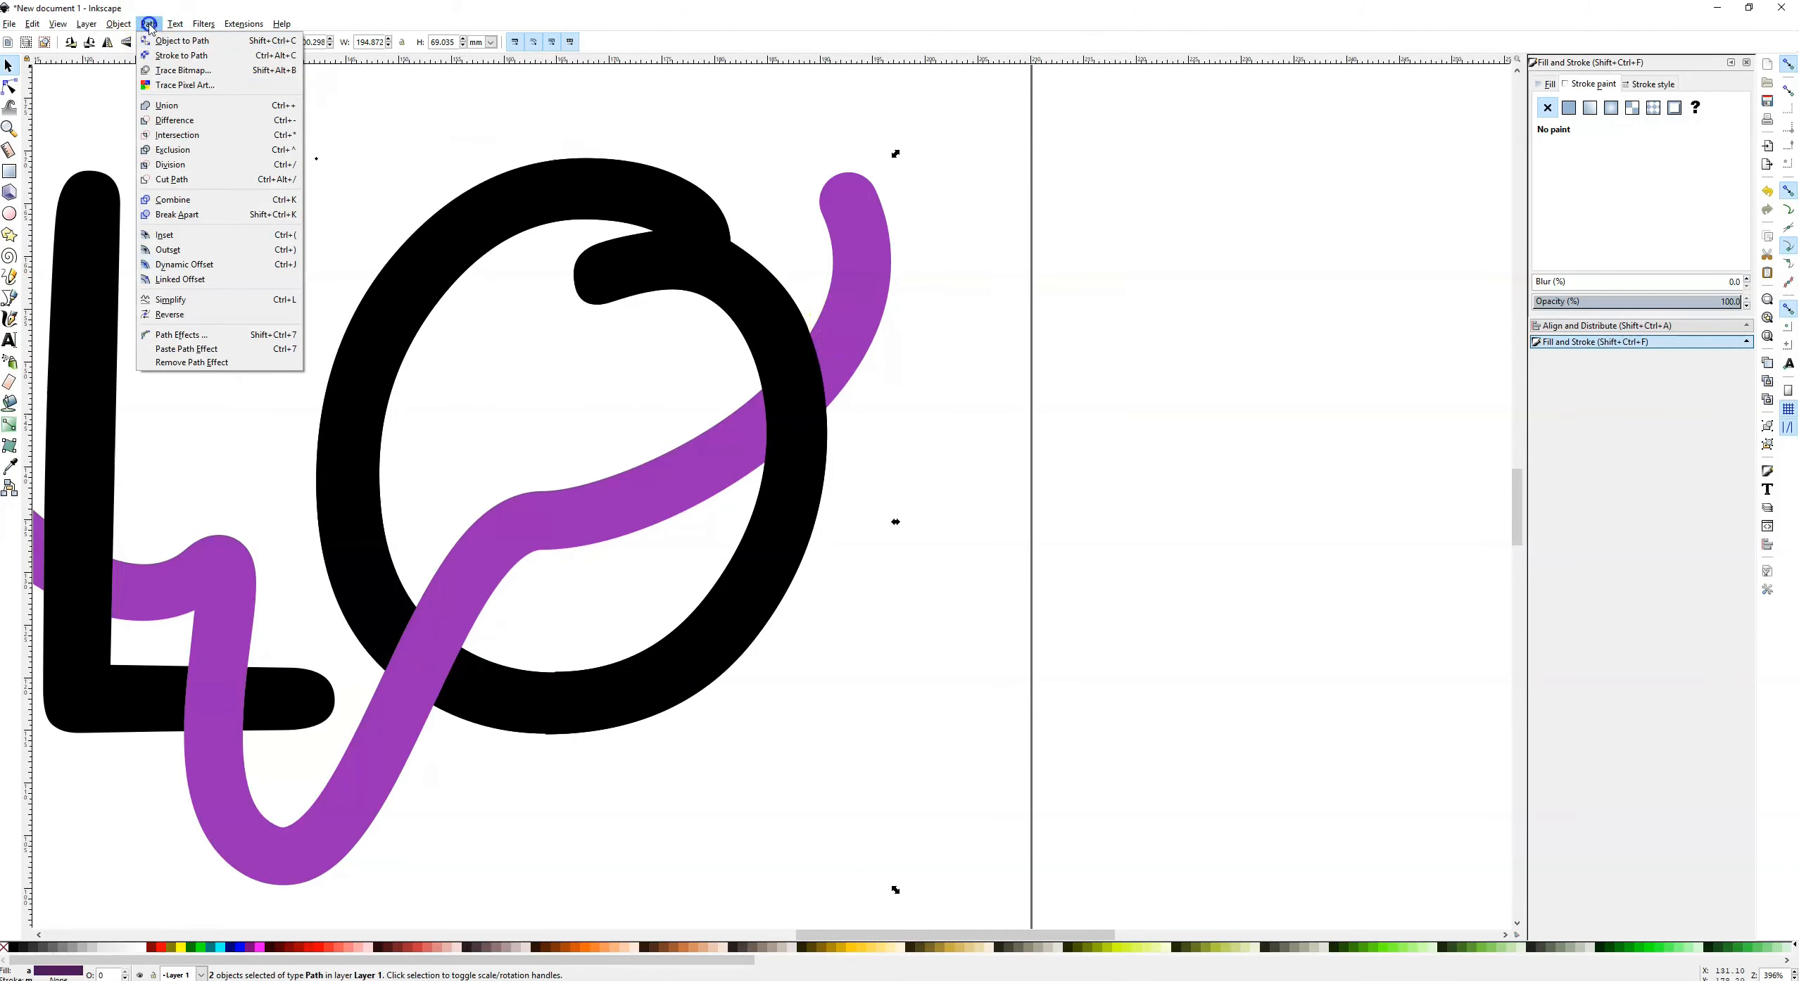
pyautogui.click(168, 125)
pyautogui.click(754, 343)
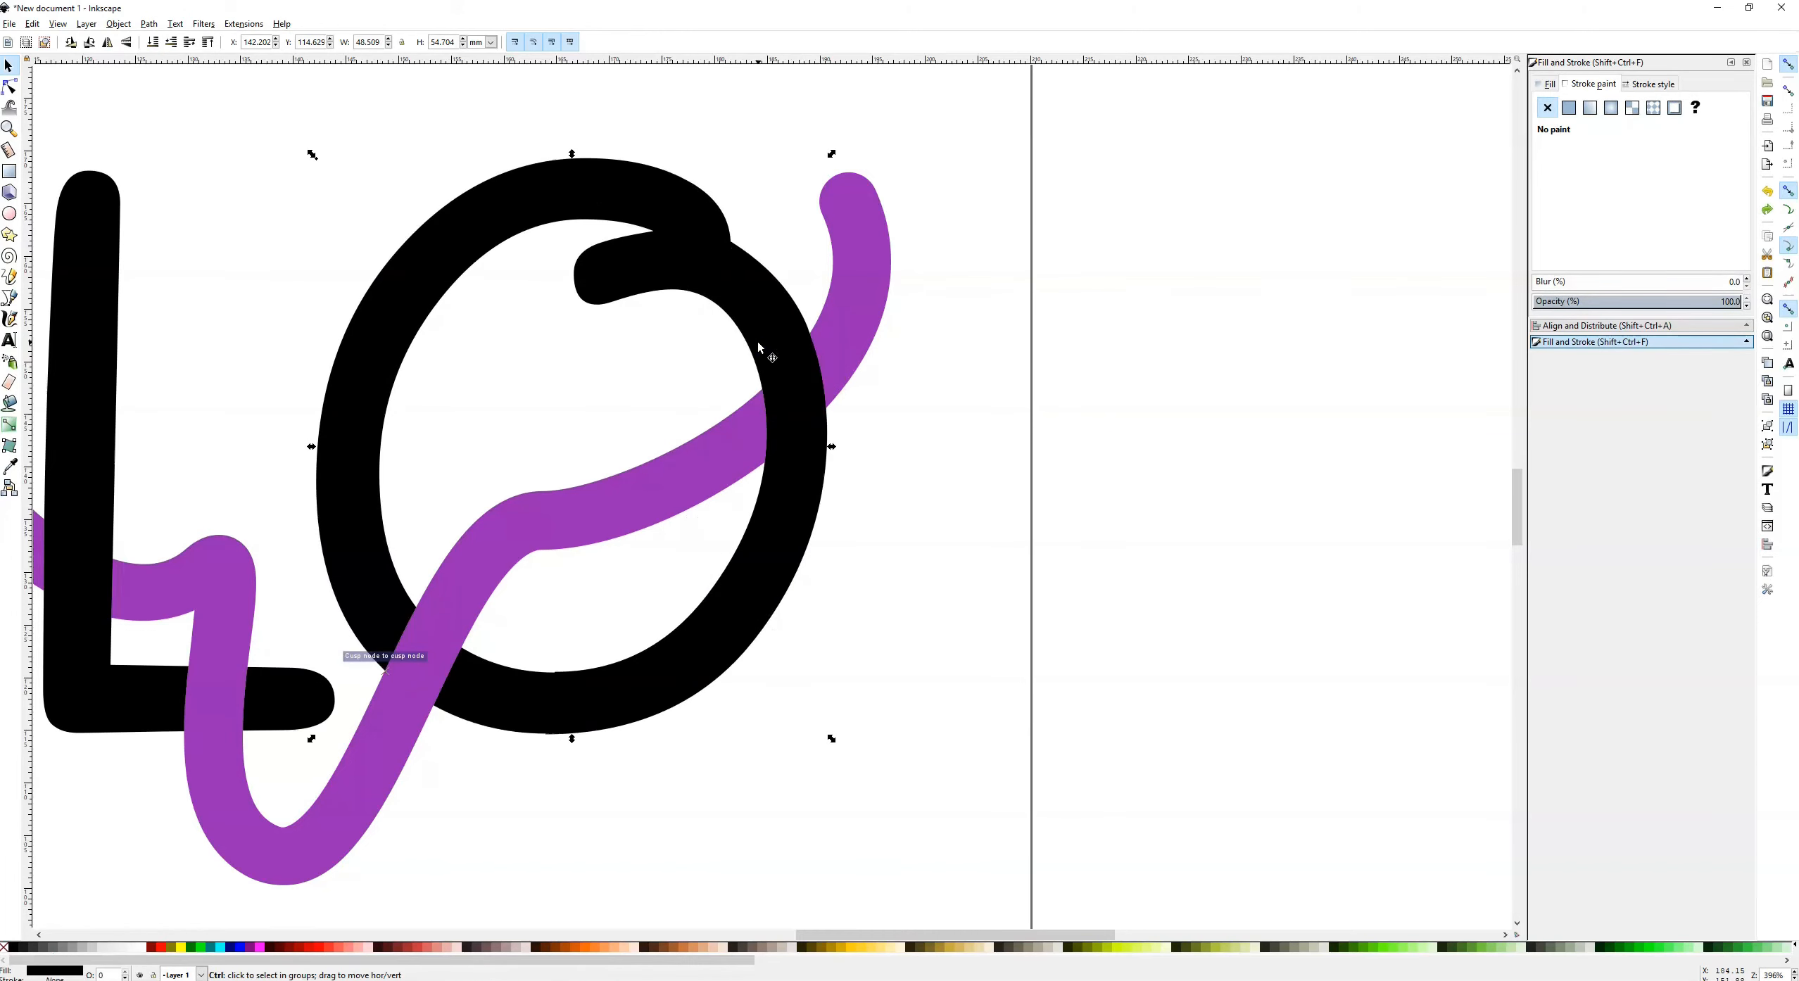
# Move all five HELLO letters together off the purple line, about 12 mm right and 68 mm up
pyautogui.press('-')
pyautogui.press('-')
pyautogui.press('-')
pyautogui.press('-')
pyautogui.moveTo(581, 510); pyautogui.dragTo(773, 619)
pyautogui.click(774, 698)
pyautogui.moveTo(573, 425); pyautogui.dragTo(1003, 476)
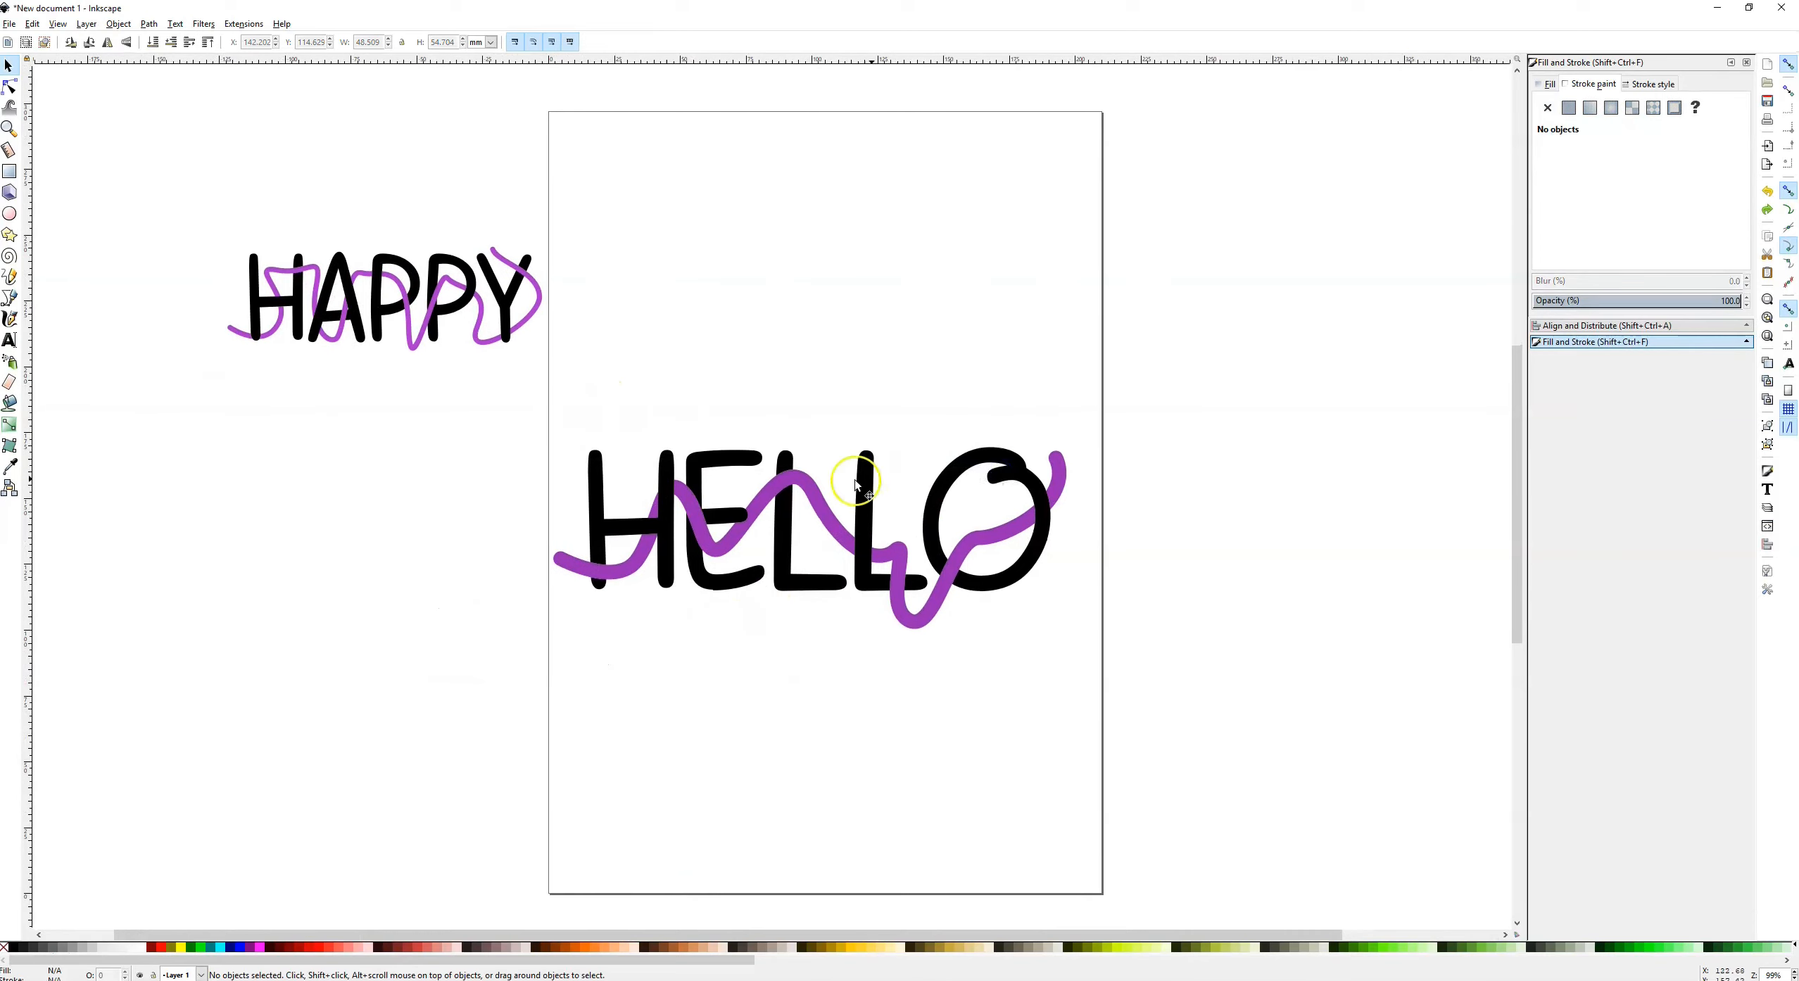
pyautogui.click(672, 470)
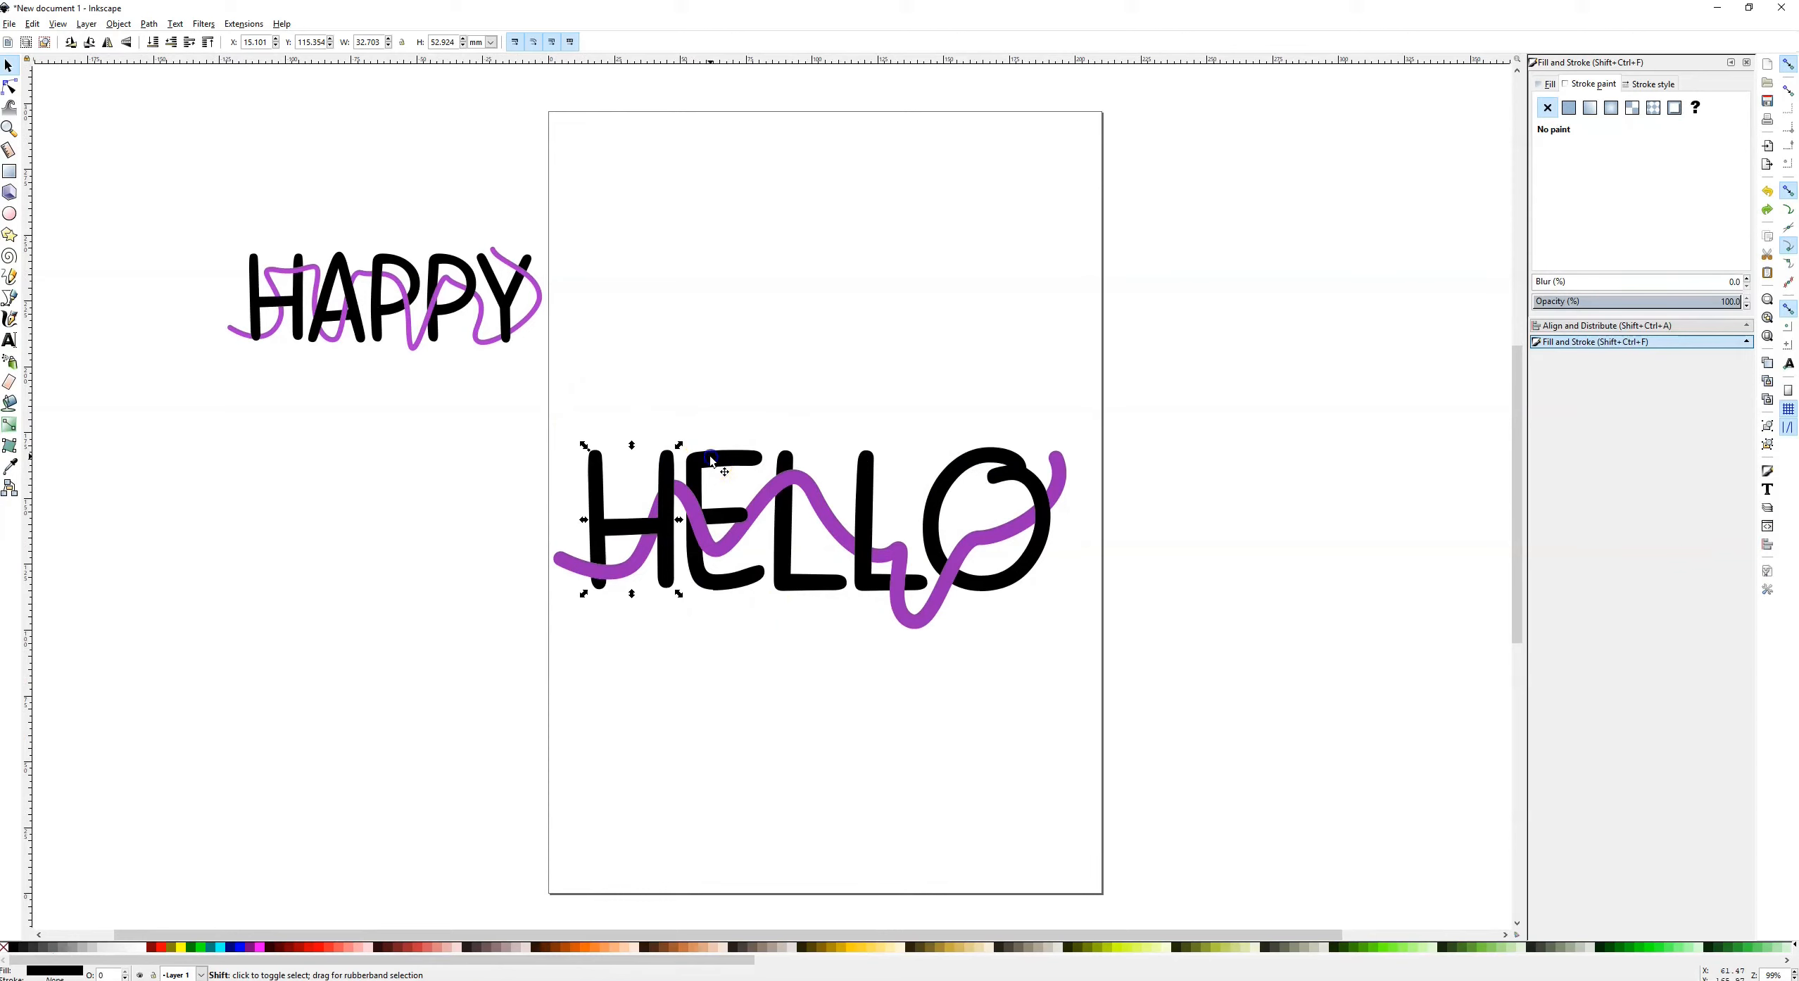
pyautogui.keyDown('shift'); pyautogui.click(965, 475); pyautogui.keyUp('shift')
pyautogui.moveTo(965, 475); pyautogui.dragTo(992, 292)
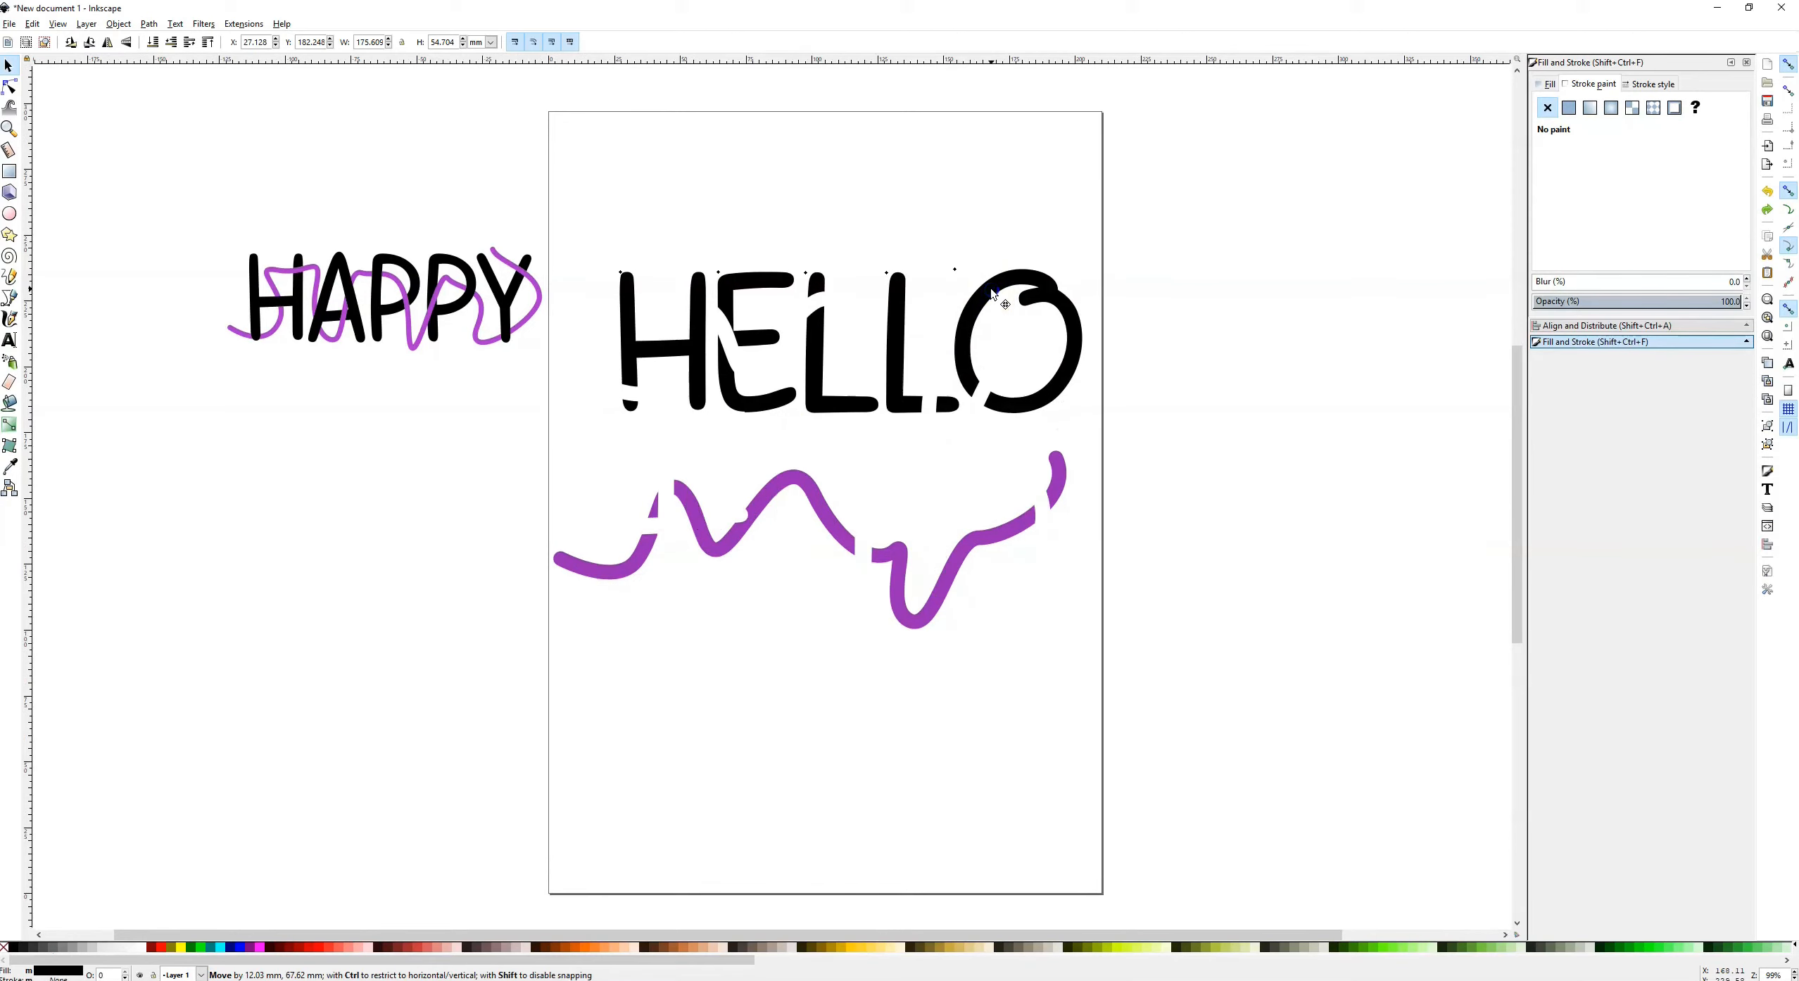
# Move the cut purple line up to the HELLO letters so its pieces fit back into the gaps
pyautogui.moveTo(495, 458)
pyautogui.mouseDown()
pyautogui.moveTo(996, 563)
pyautogui.moveTo(1204, 700)
pyautogui.mouseUp()
pyautogui.moveTo(579, 436)
pyautogui.mouseDown()
pyautogui.moveTo(1075, 611)
pyautogui.moveTo(1200, 707)
pyautogui.mouseUp()
pyautogui.click(627, 565)
pyautogui.click(150, 24)
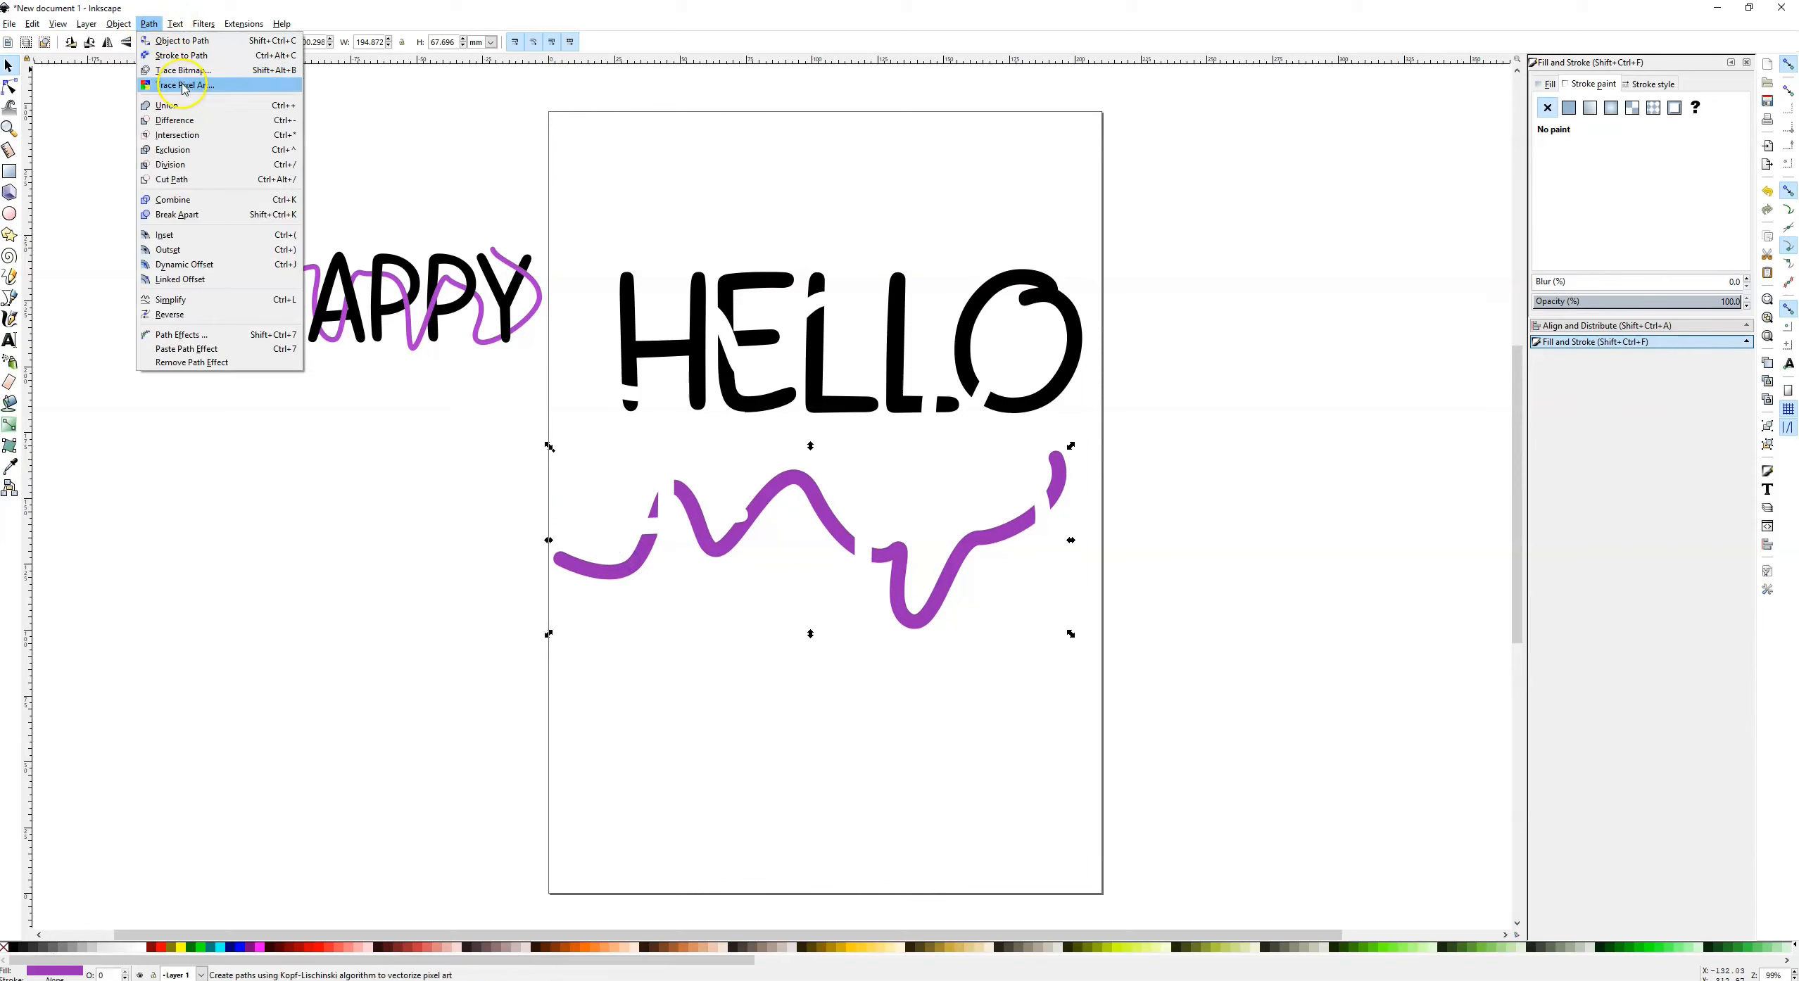
pyautogui.click(655, 480)
pyautogui.moveTo(712, 543); pyautogui.dragTo(736, 361)
pyautogui.click(743, 490)
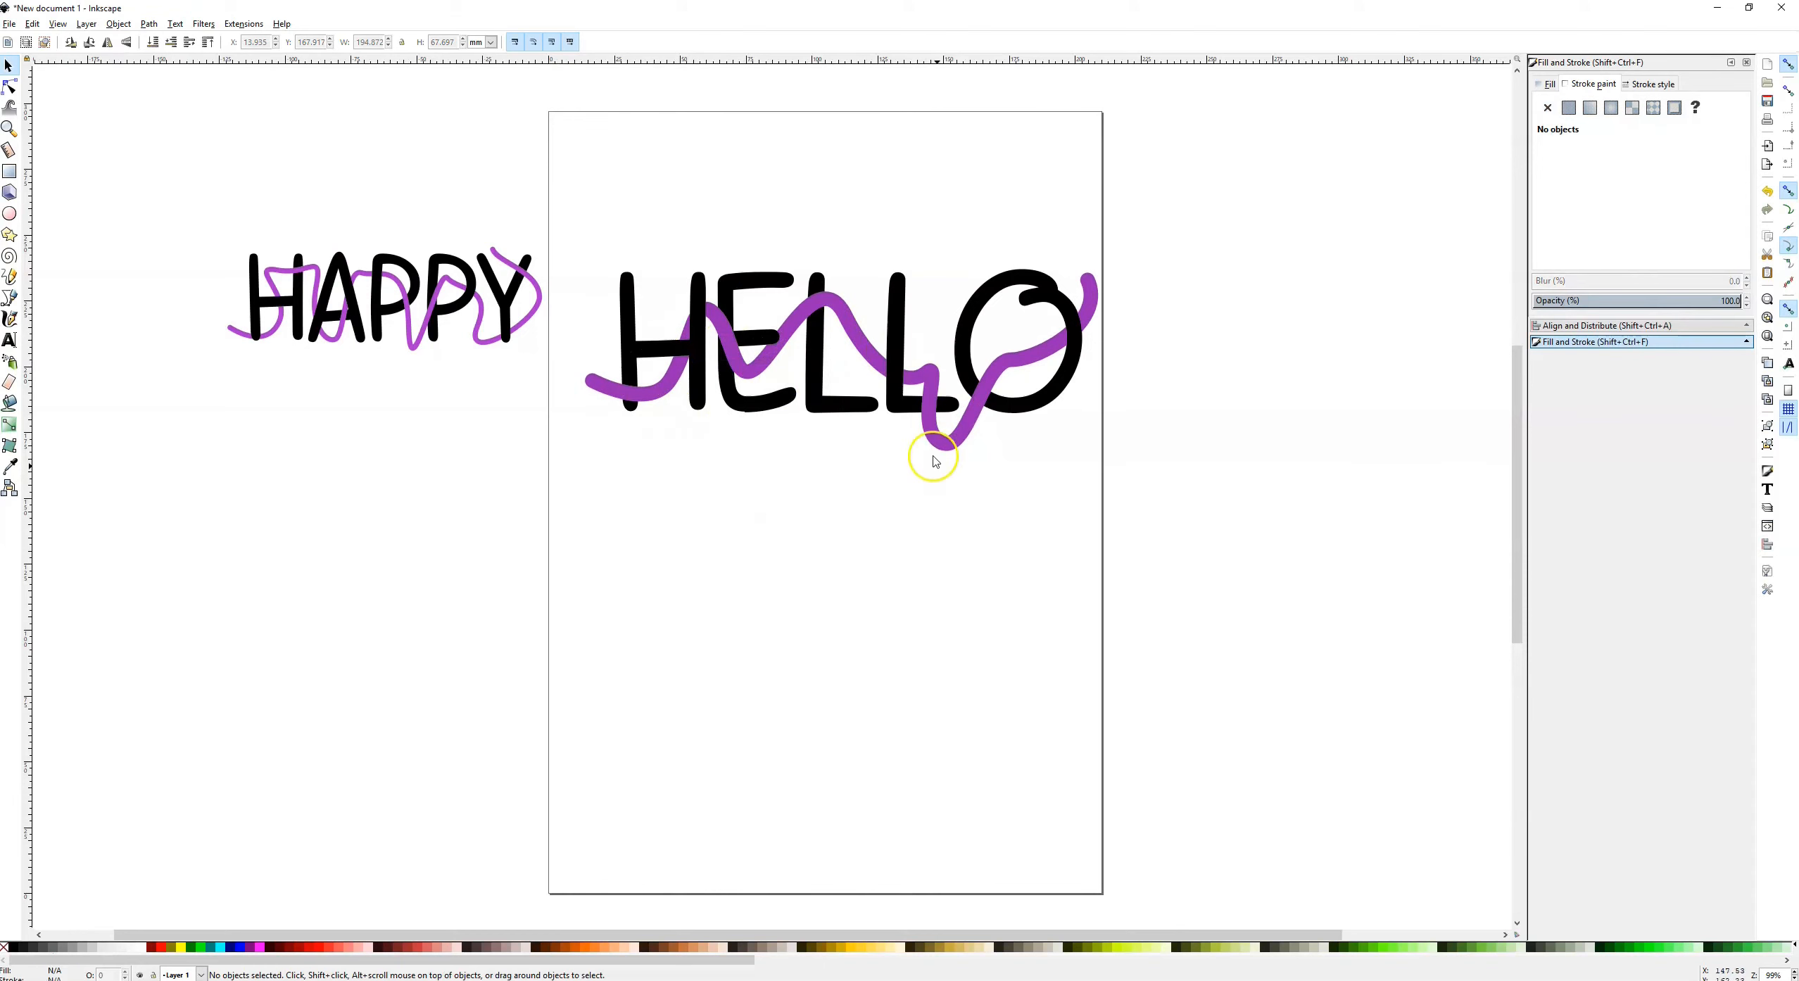